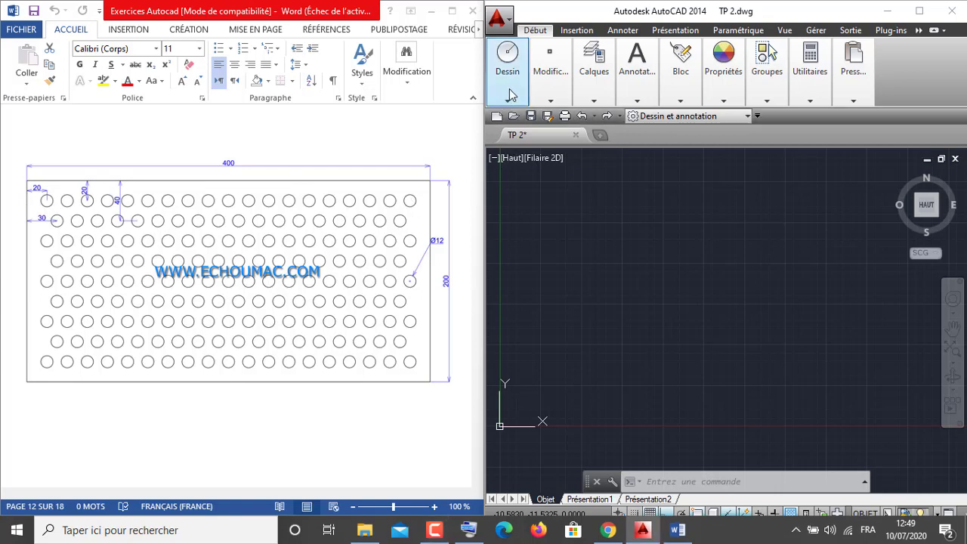
Draw a rectangle 400 long and 200 wide by its dimensions, extending up and to the right from the first corner
click(511, 94)
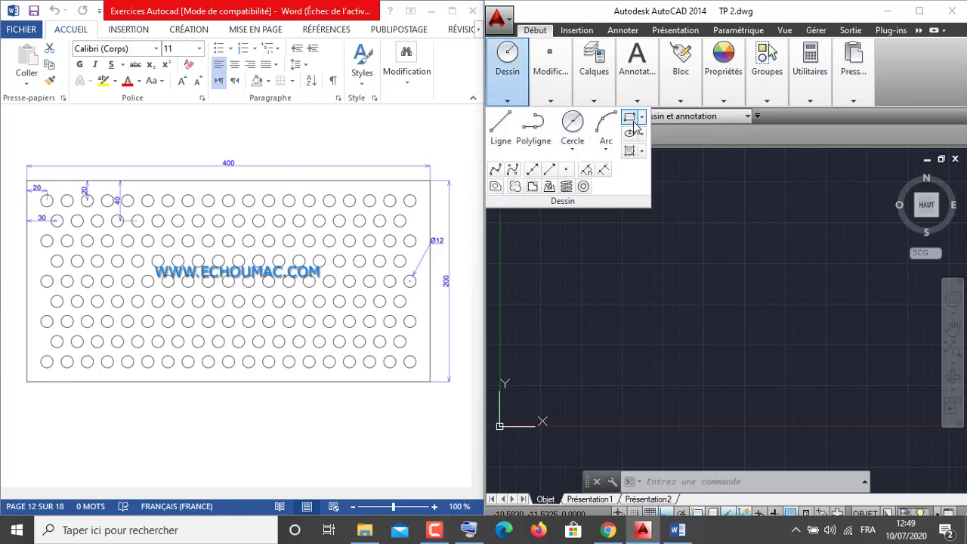
click(632, 119)
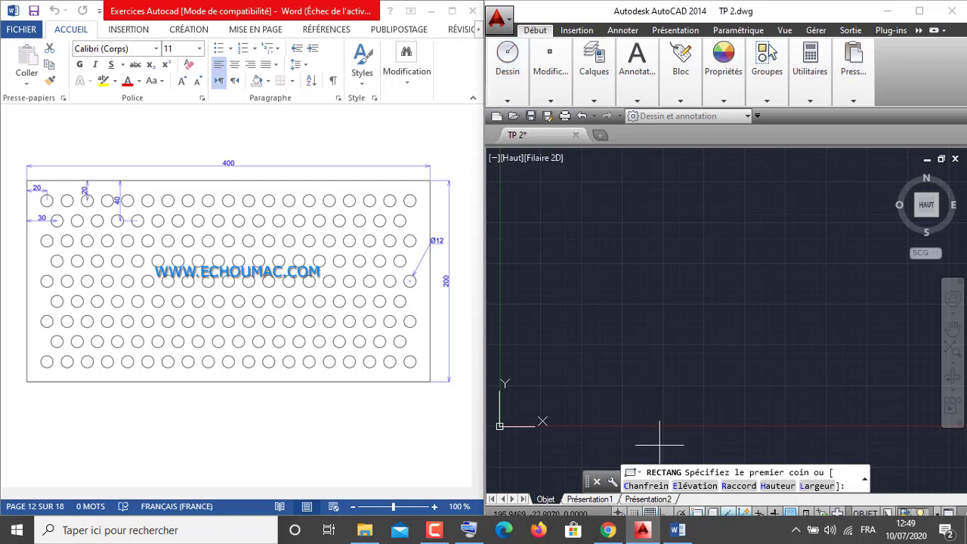
click(581, 379)
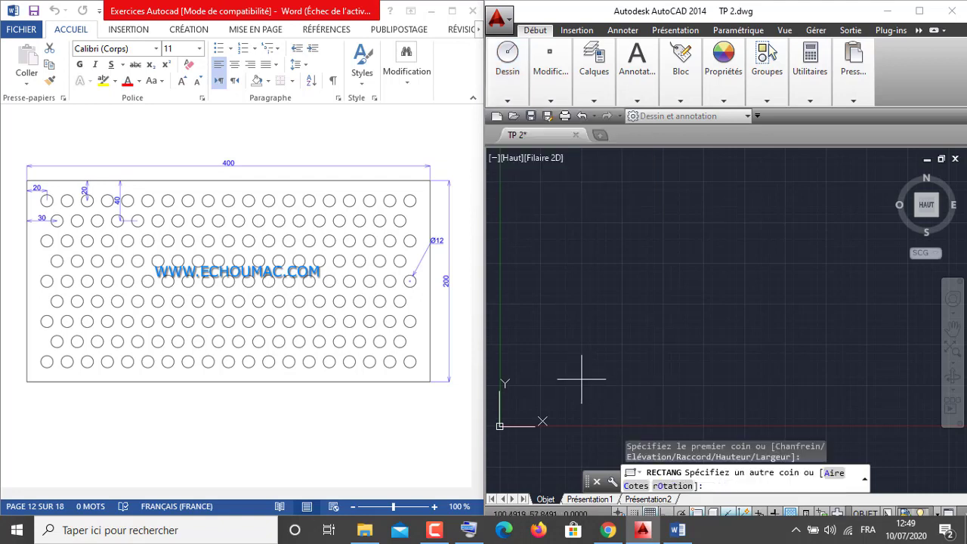
click(635, 485)
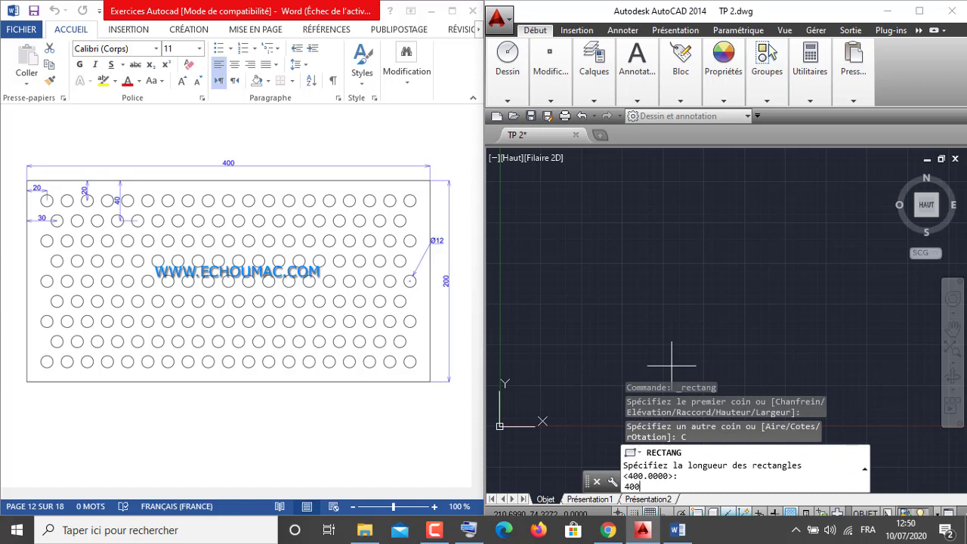
key(Return)
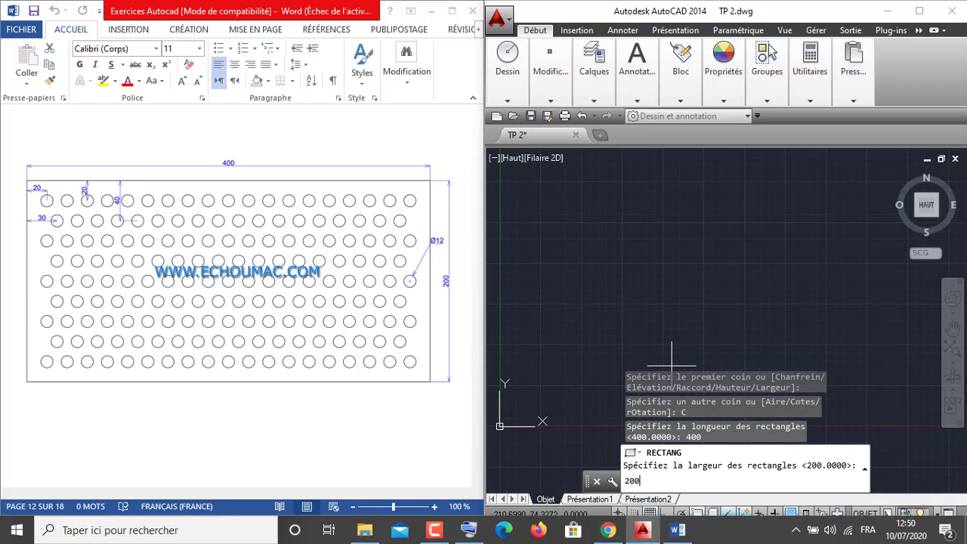
key(Return)
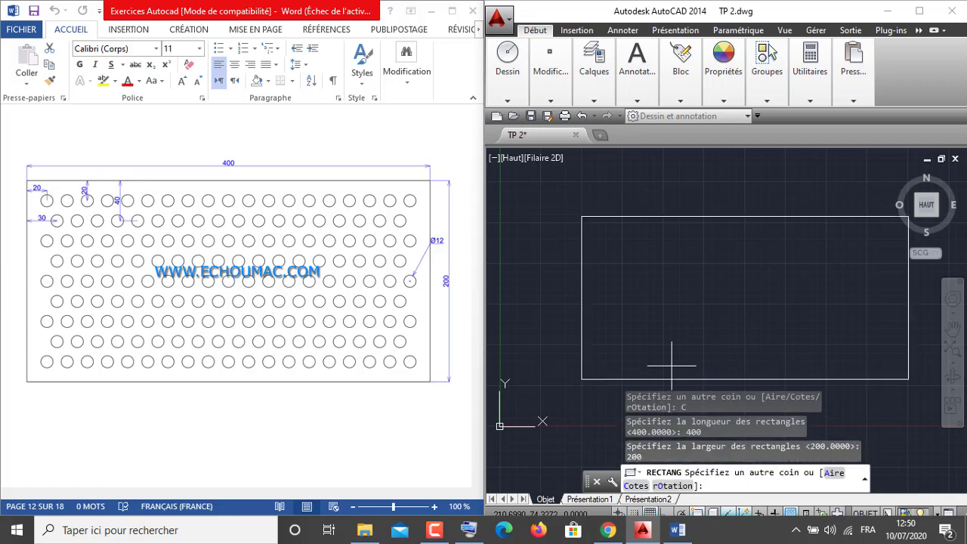
click(756, 261)
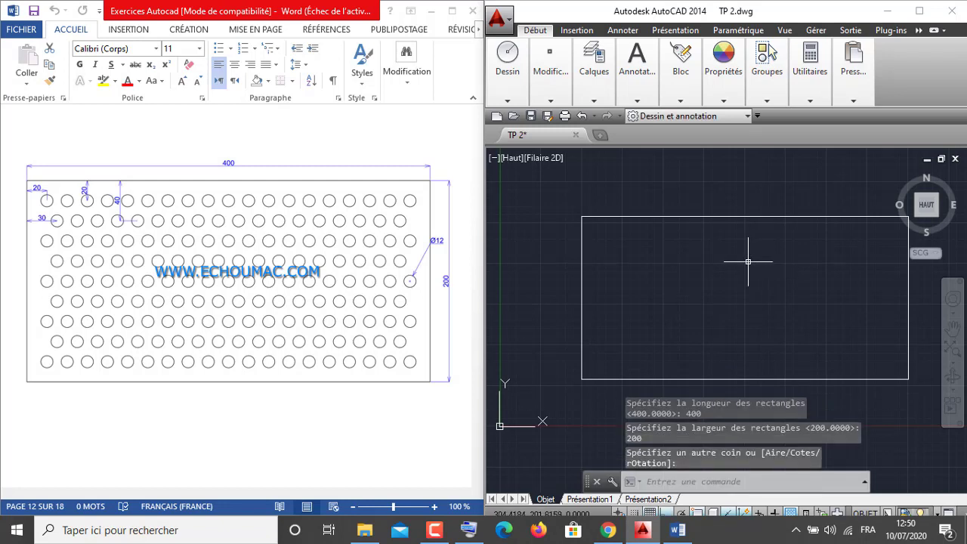
mouse_move(748, 262)
middle_down()
mouse_move(697, 267)
mouse_move(695, 252)
middle_up()
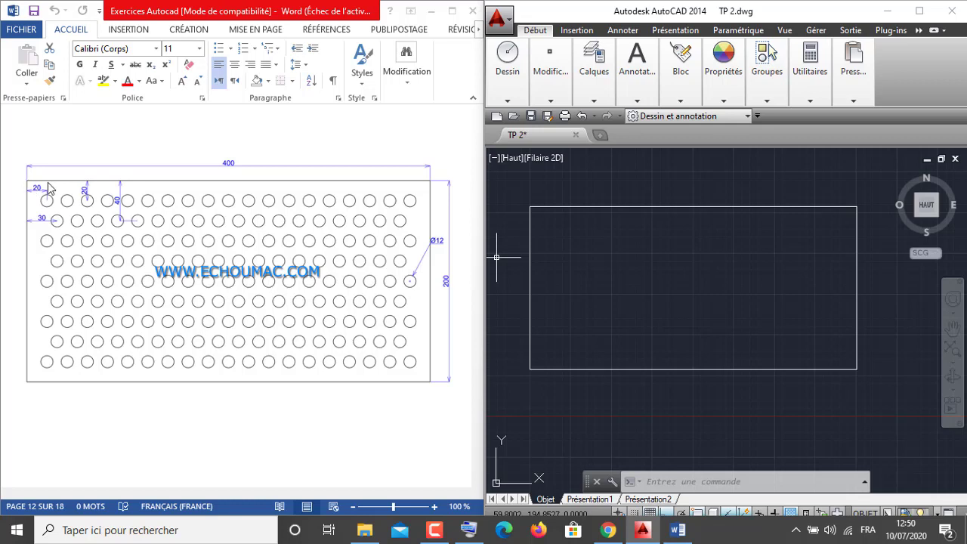
click(821, 86)
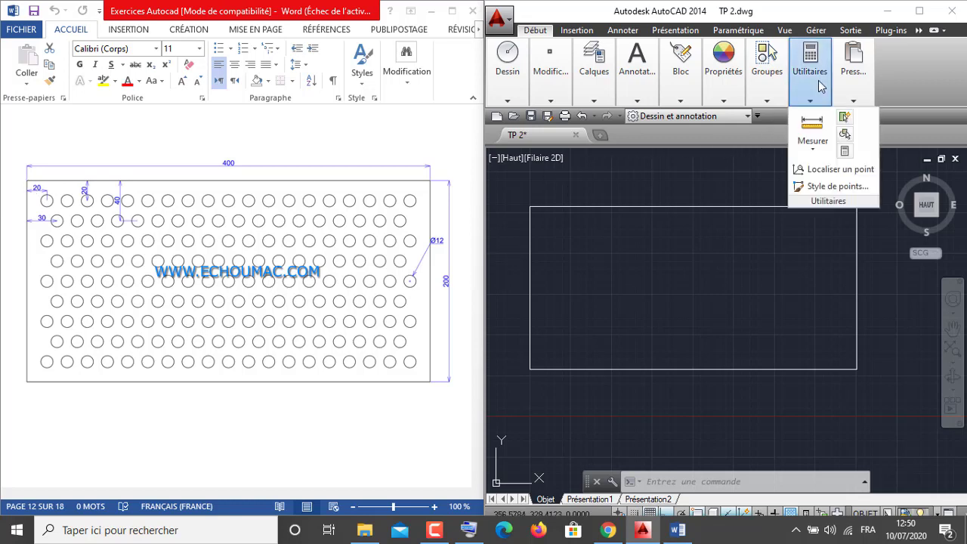
click(817, 170)
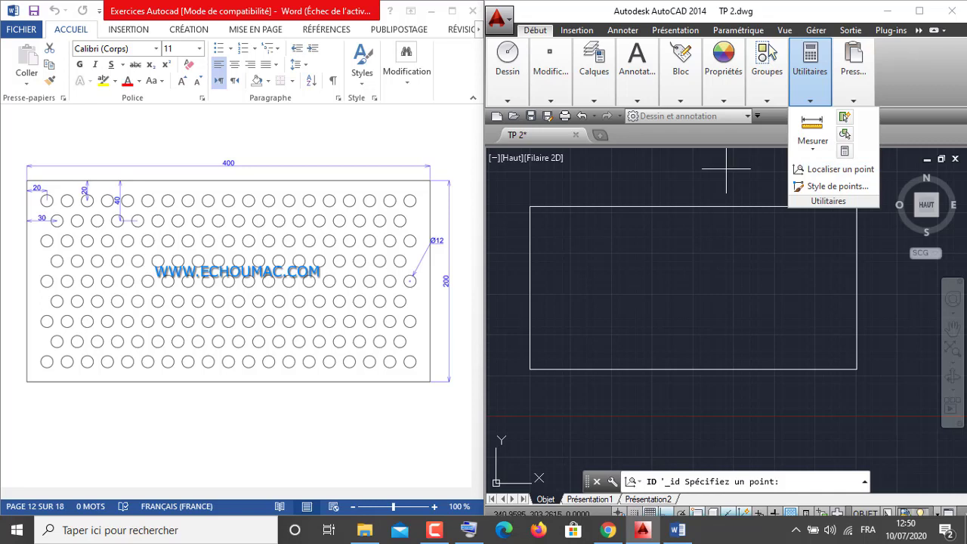
click(529, 205)
mouse_move(507, 91)
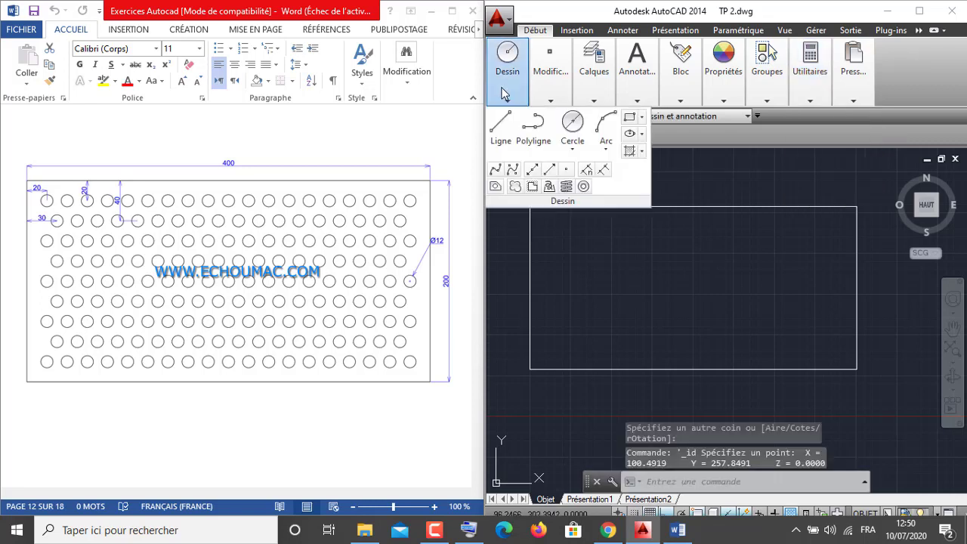
click(573, 147)
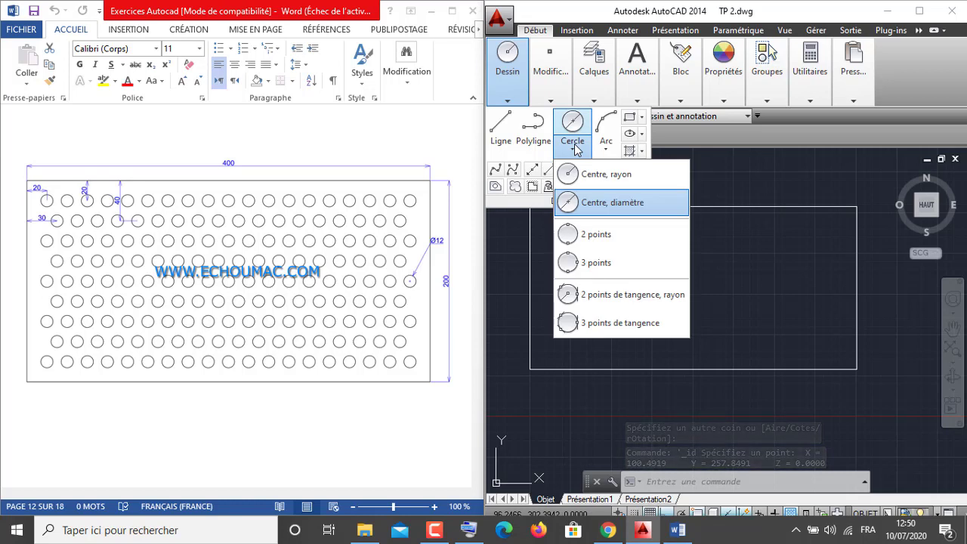
click(594, 203)
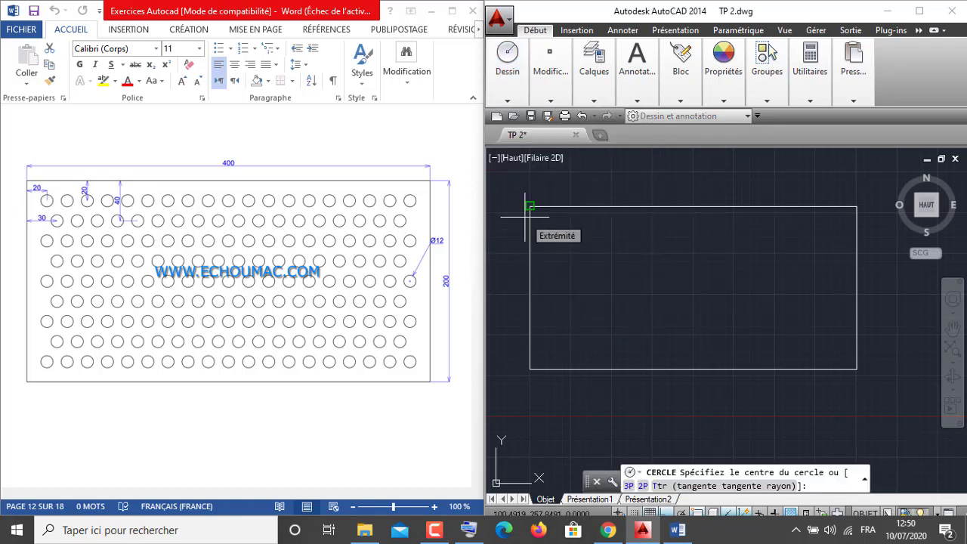
text(@20,-20)
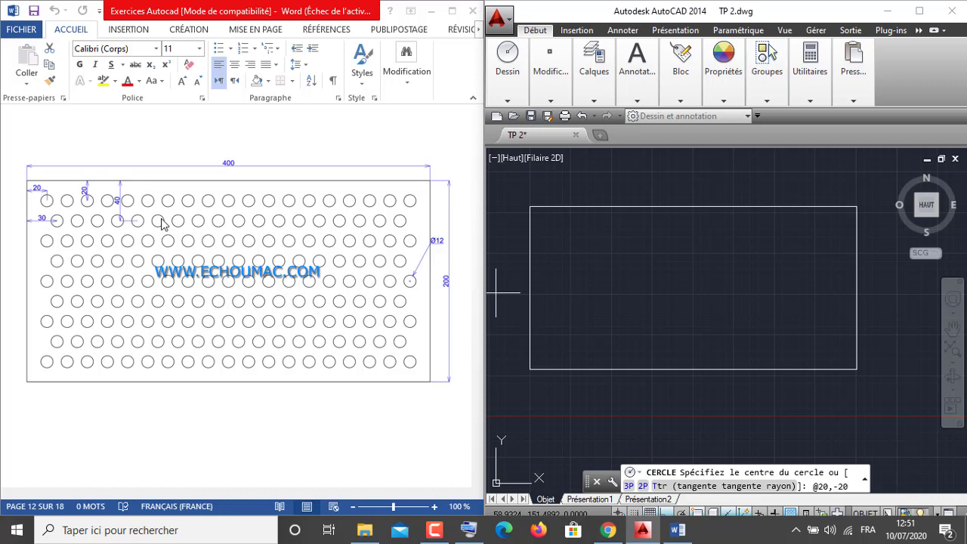
key(Return)
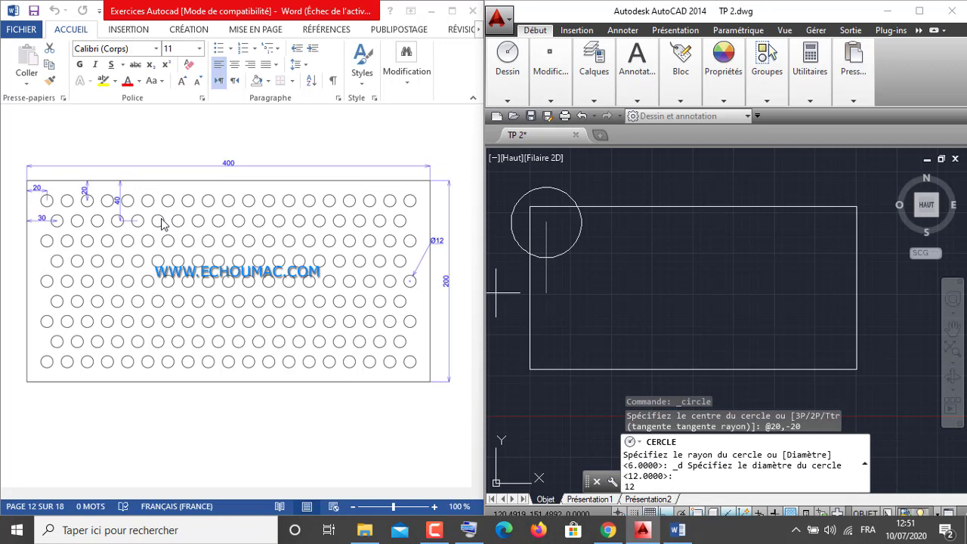
key(Return)
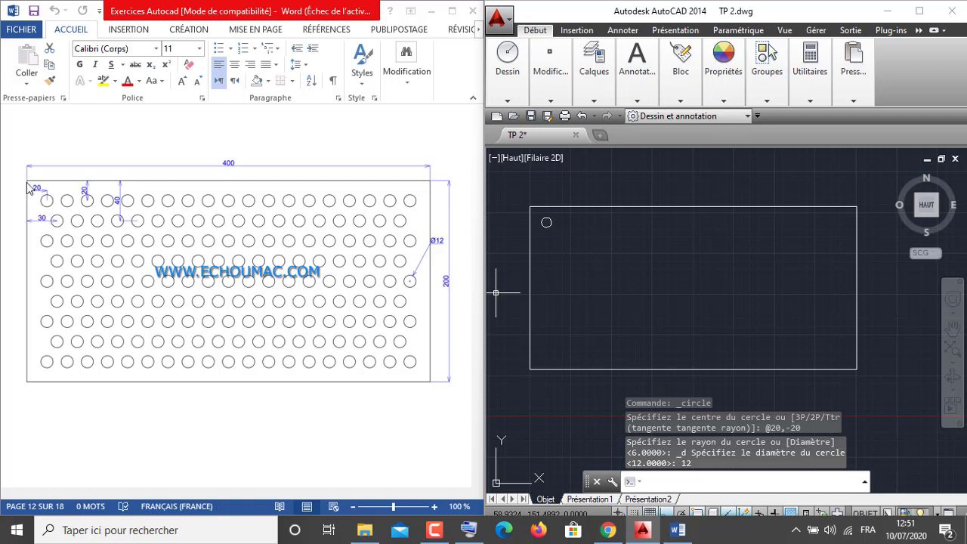
mouse_move(807, 99)
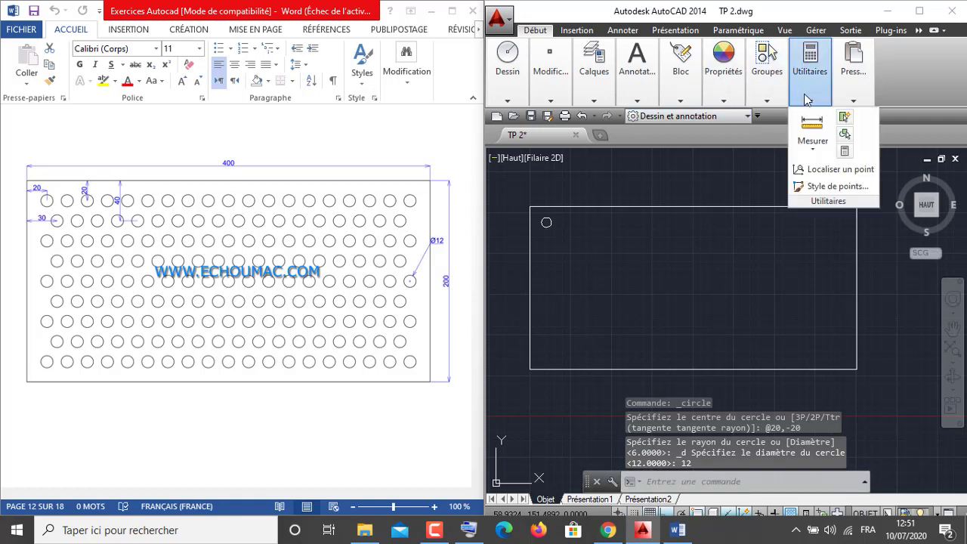
click(816, 170)
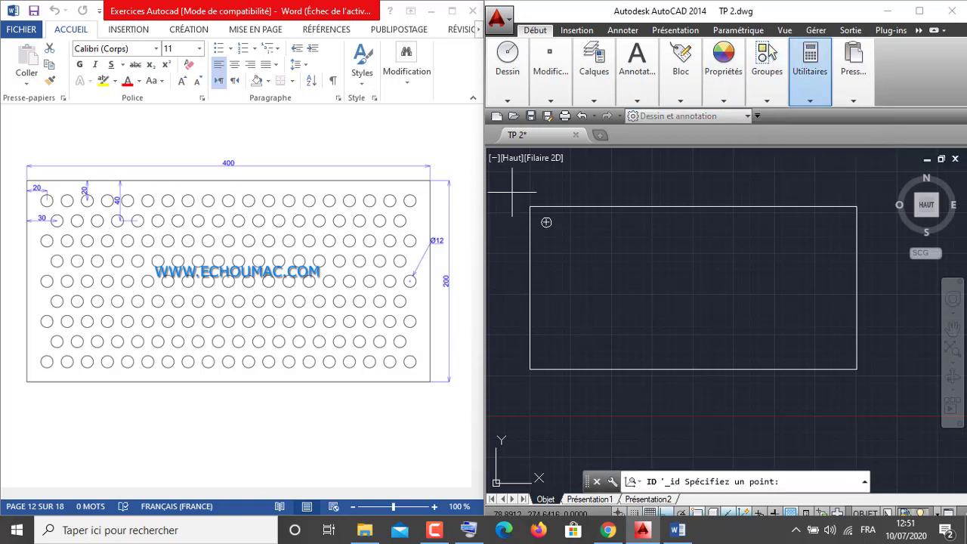
click(546, 222)
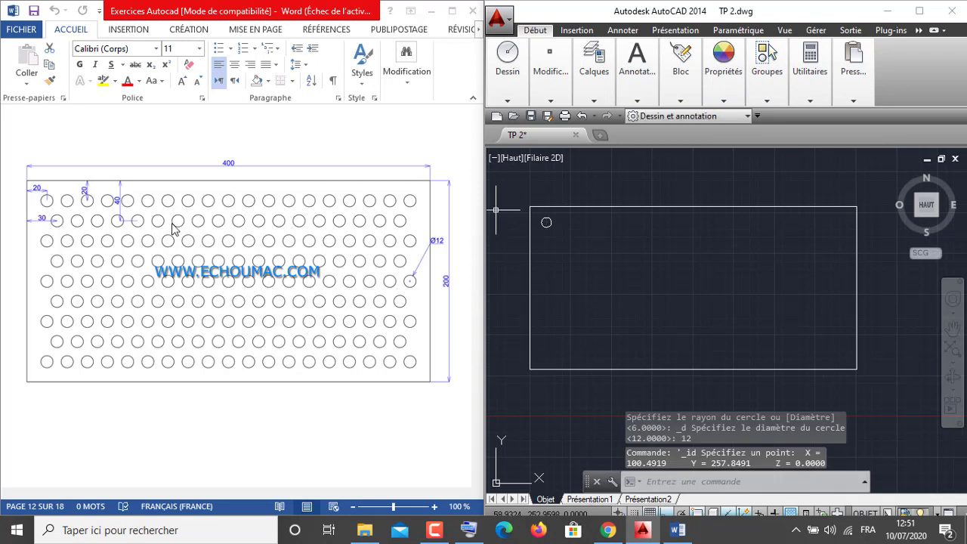
mouse_move(513, 92)
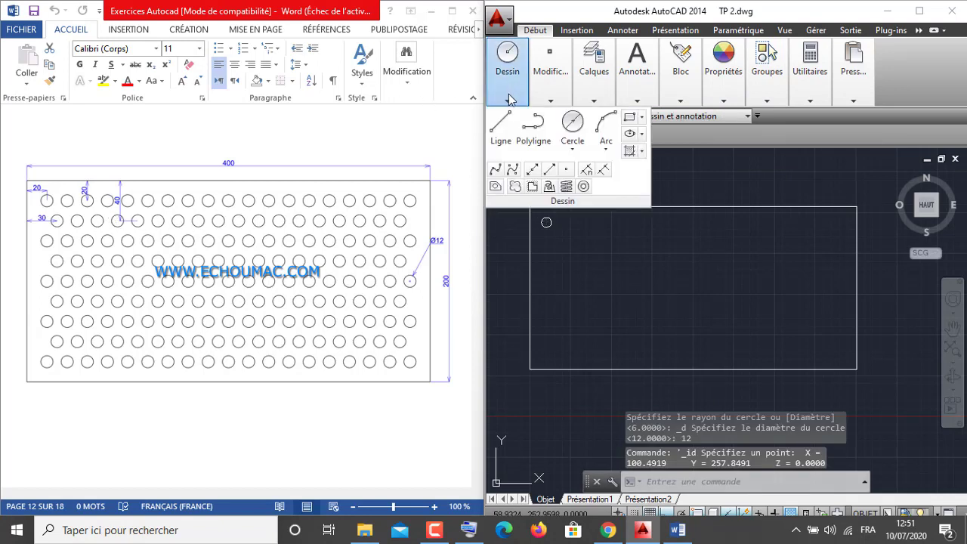
click(576, 127)
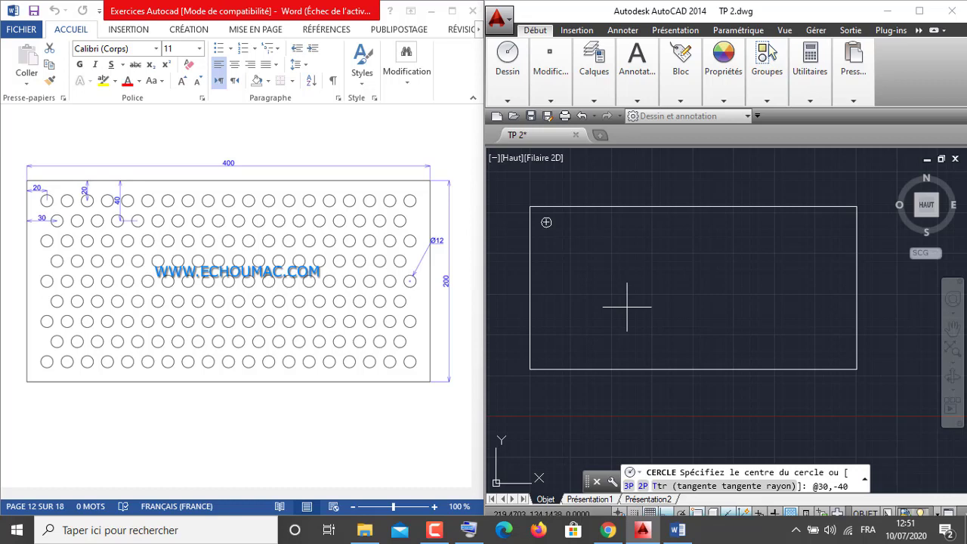
key(Return)
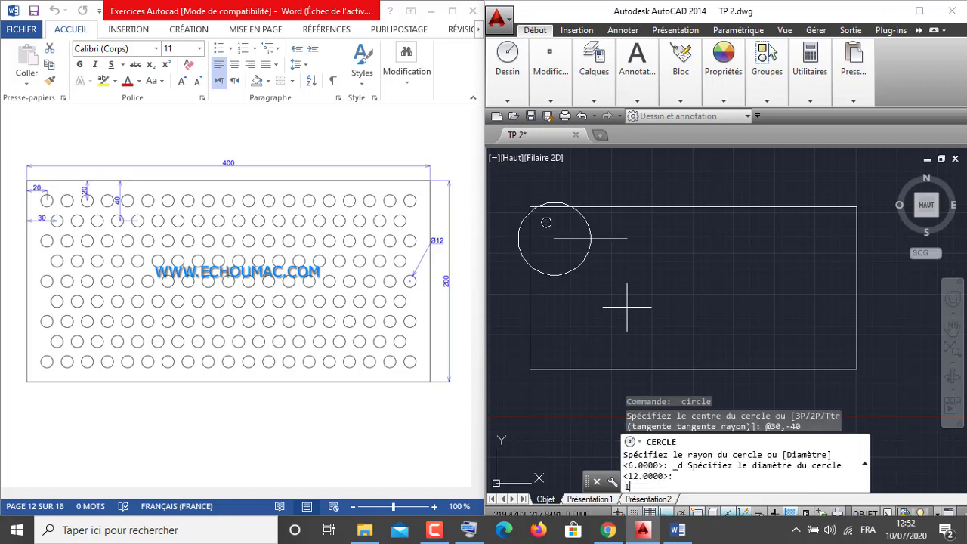
key(Return)
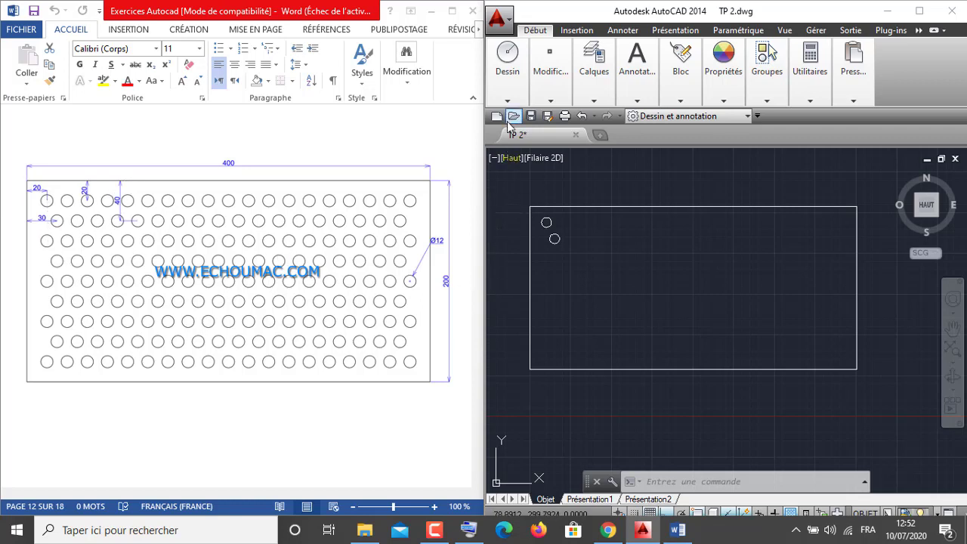
Create a rectangular array of the first circle, nearest the upper-left corner, with 19 columns spaced 20 apart
mouse_move(551, 72)
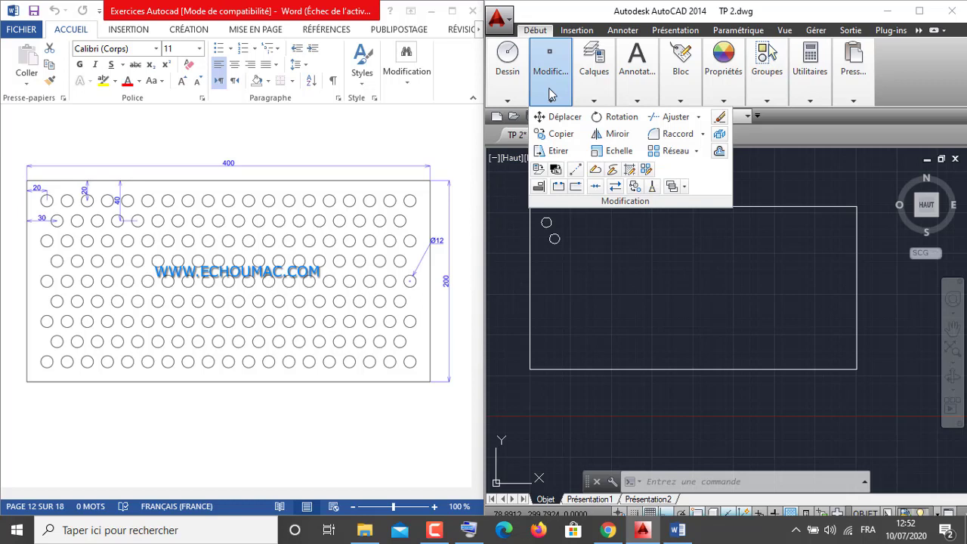
click(696, 151)
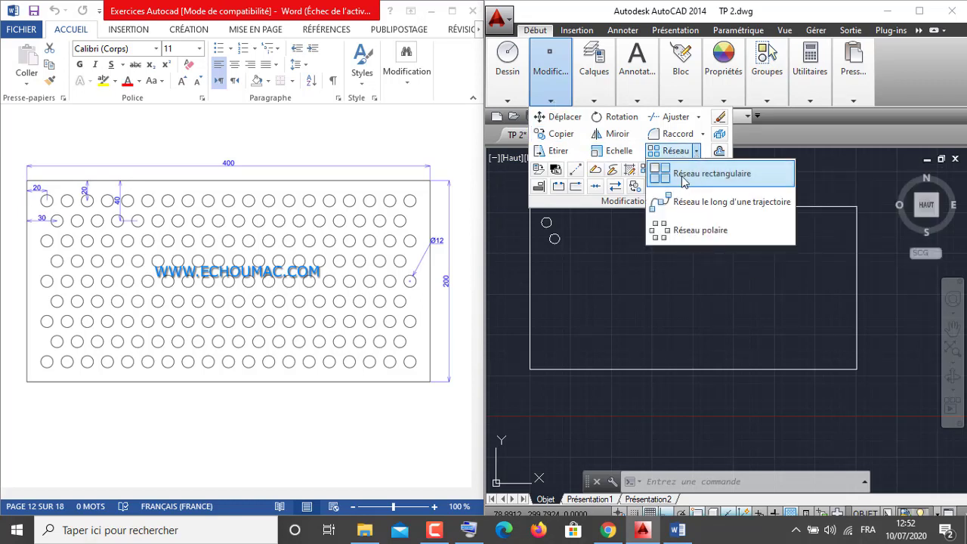
click(693, 182)
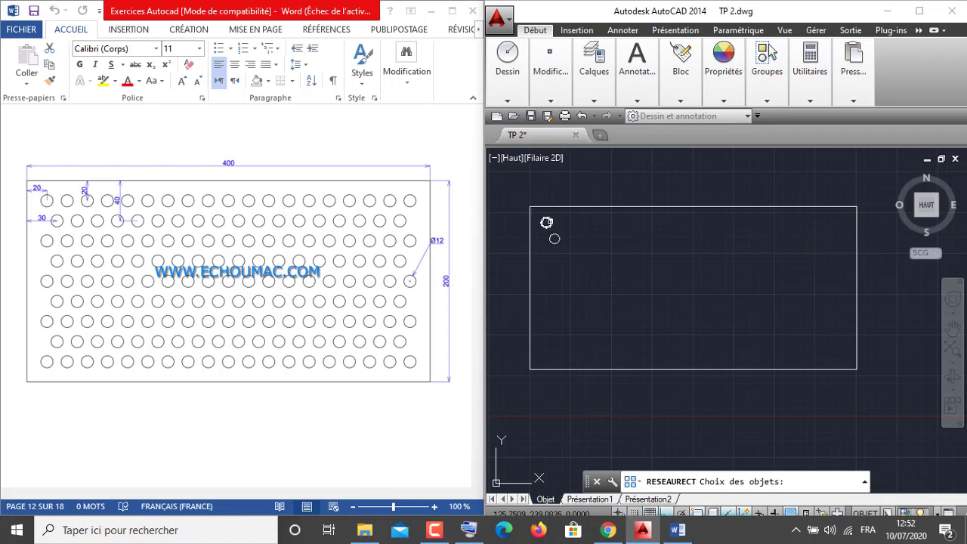
click(546, 223)
key(Return)
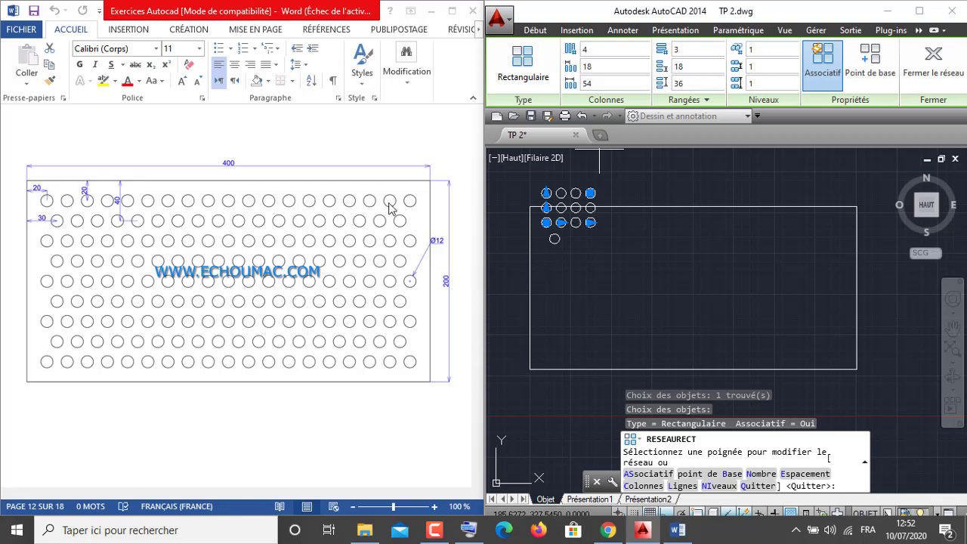
click(593, 50)
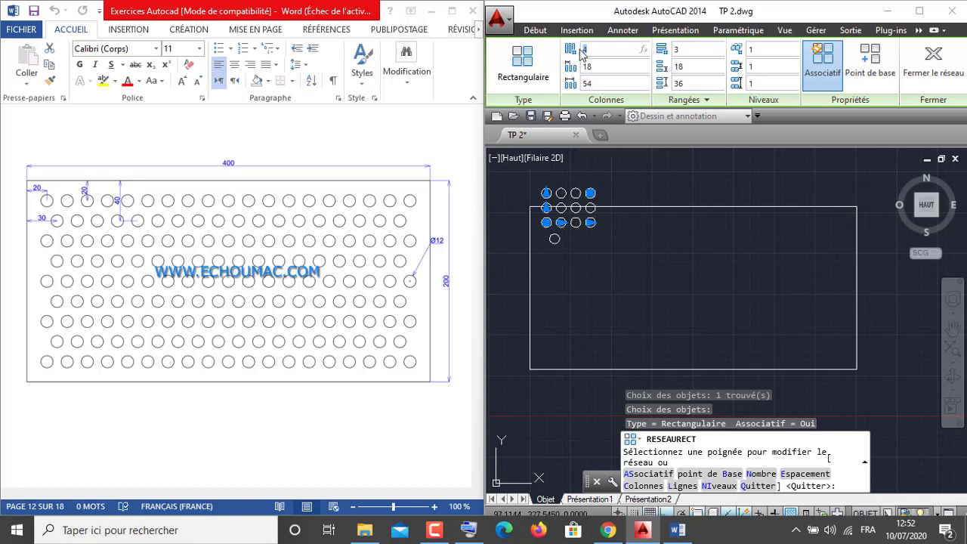
text(19)
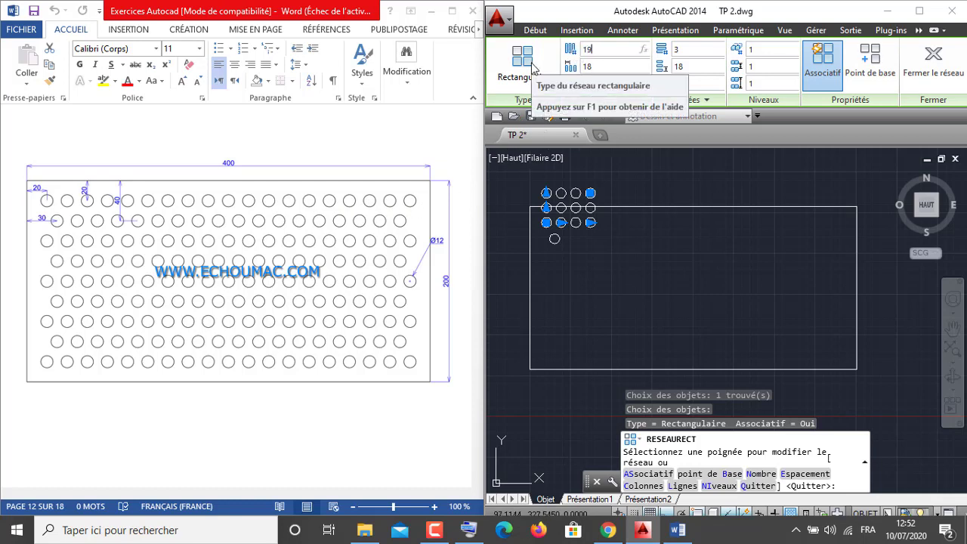
click(598, 63)
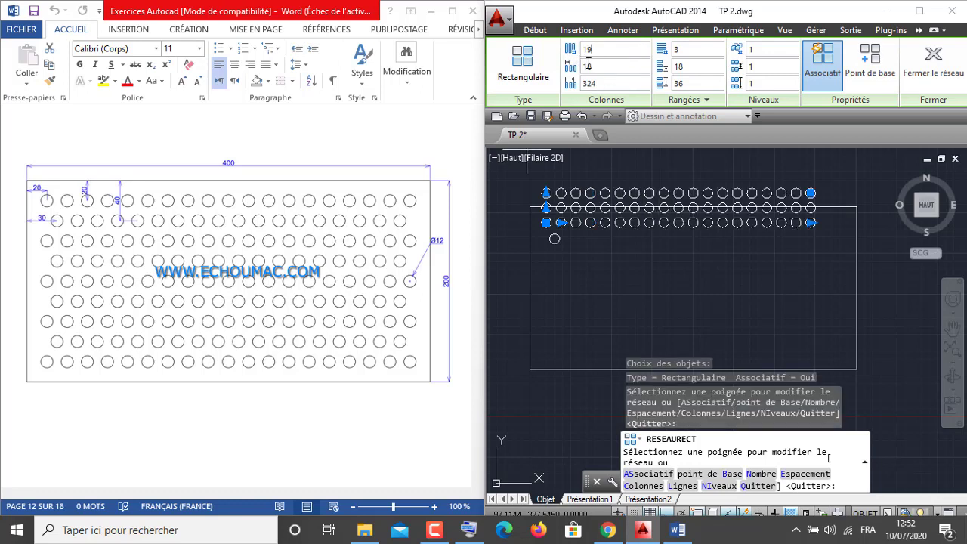
click(584, 66)
text(20)
key(Return)
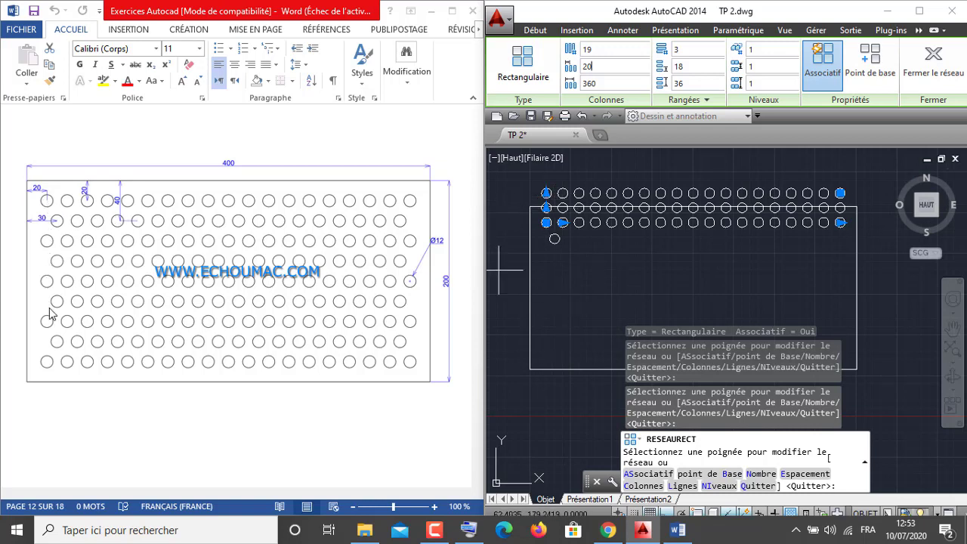
Set the array to 5 rows with a row spacing of -40 and finish the array
click(688, 49)
key(Return)
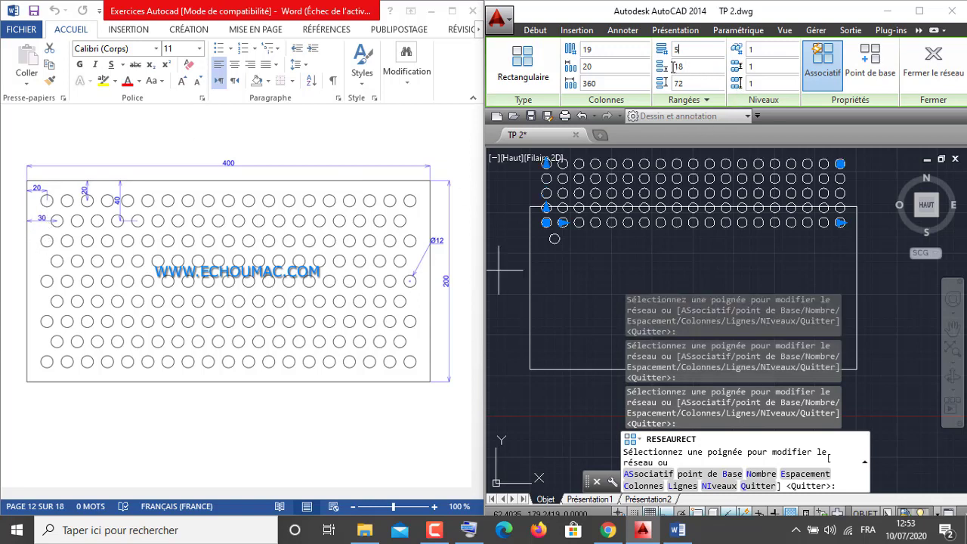
double_click(677, 66)
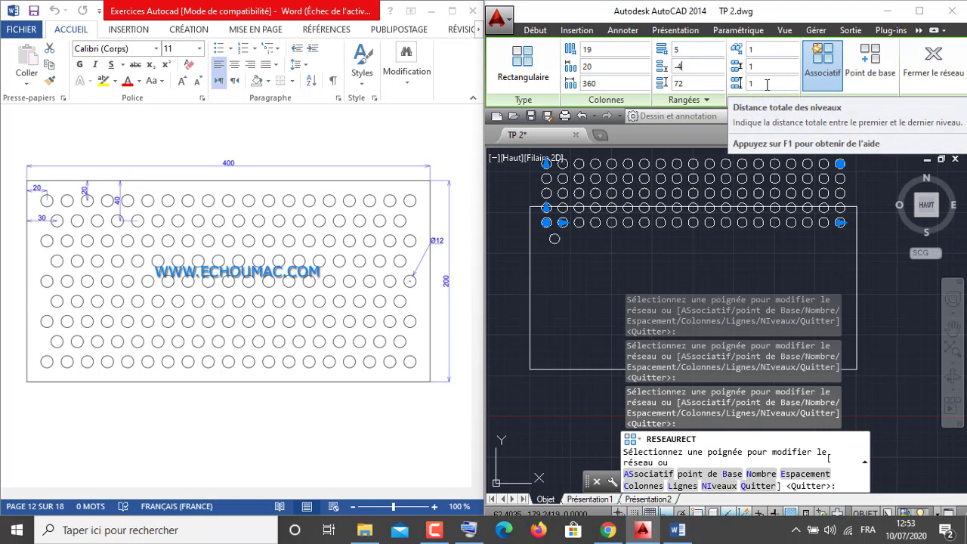
key(Return)
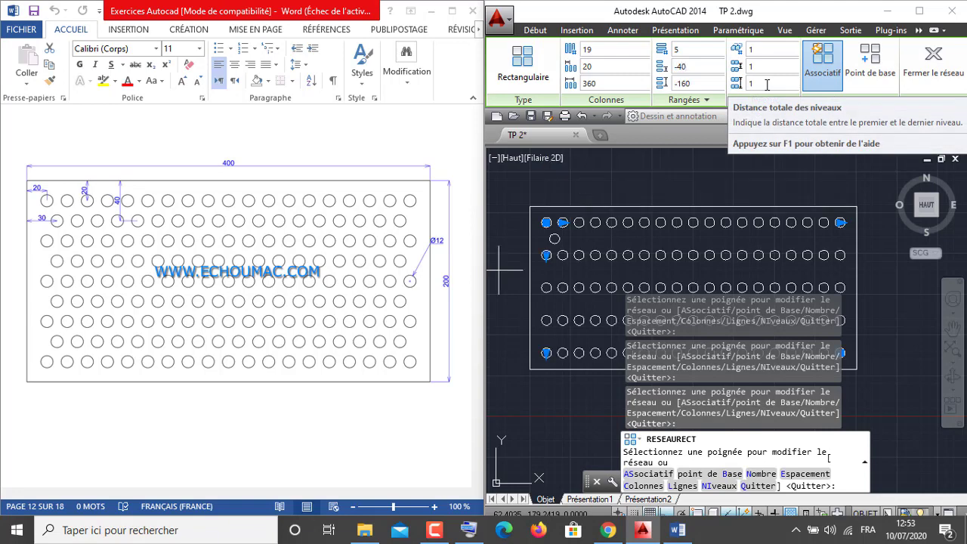
click(951, 79)
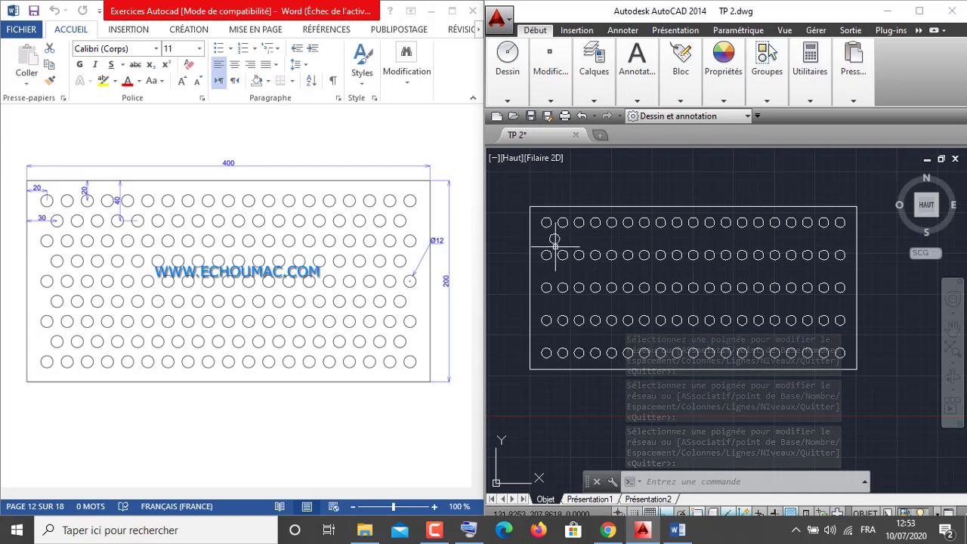
Create a rectangular array of the second circle, the one in the offset row, with 18 columns spaced 20 apart
mouse_move(564, 99)
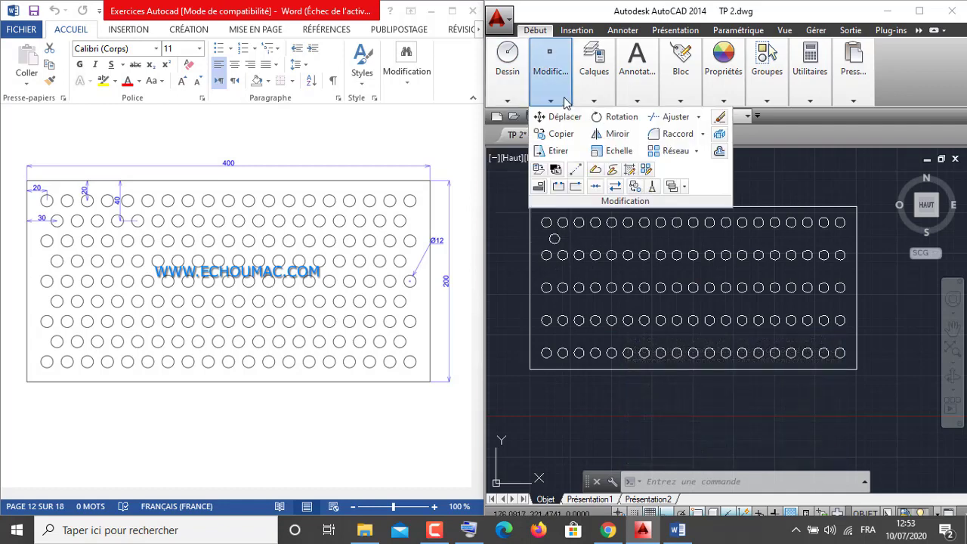
click(696, 151)
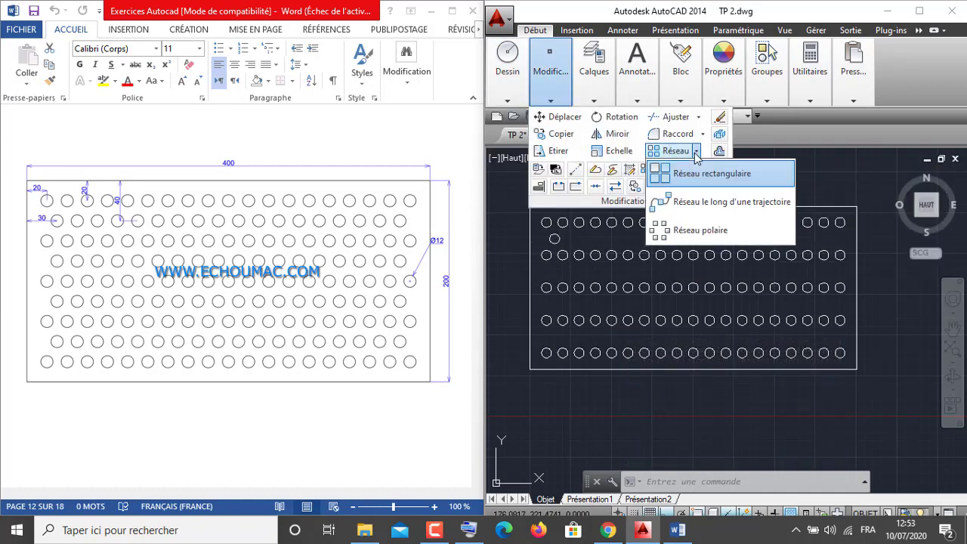
click(697, 178)
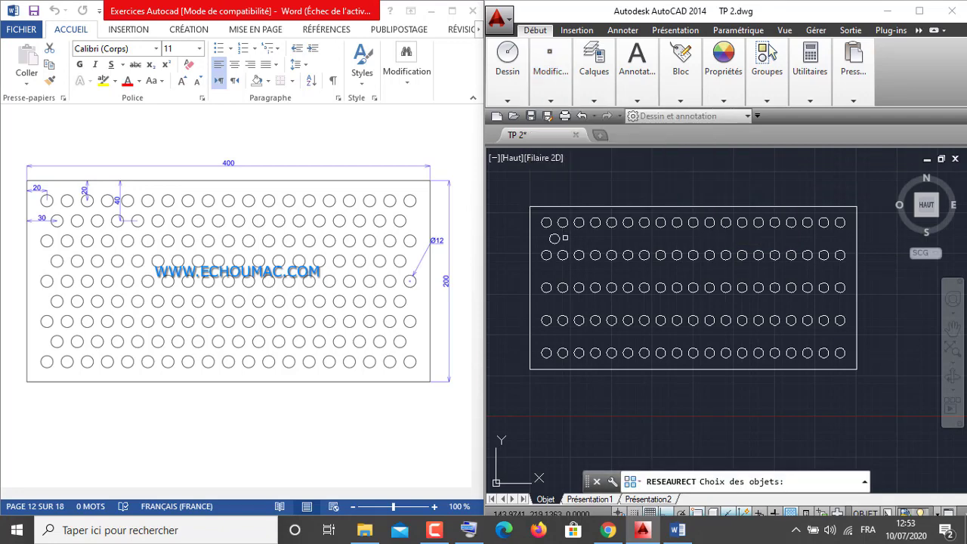
click(556, 239)
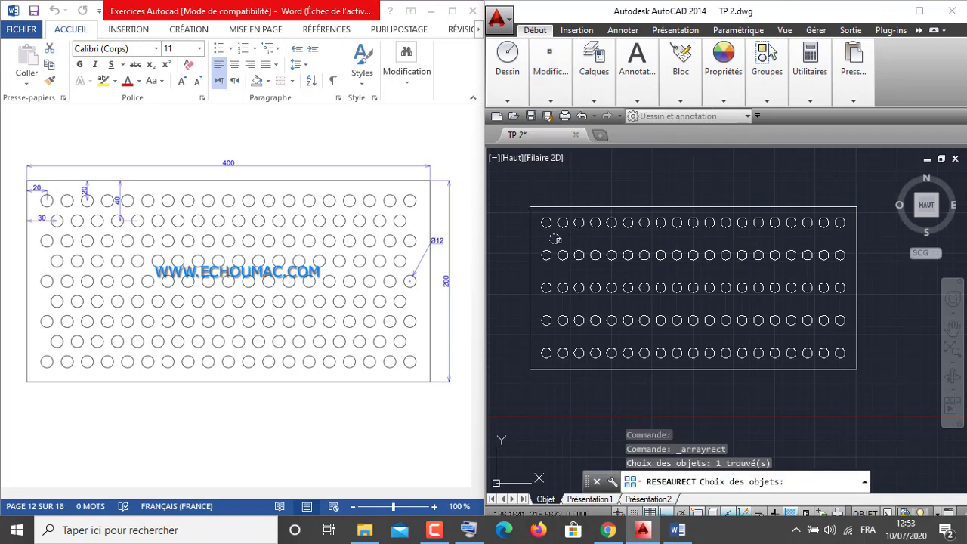
key(Return)
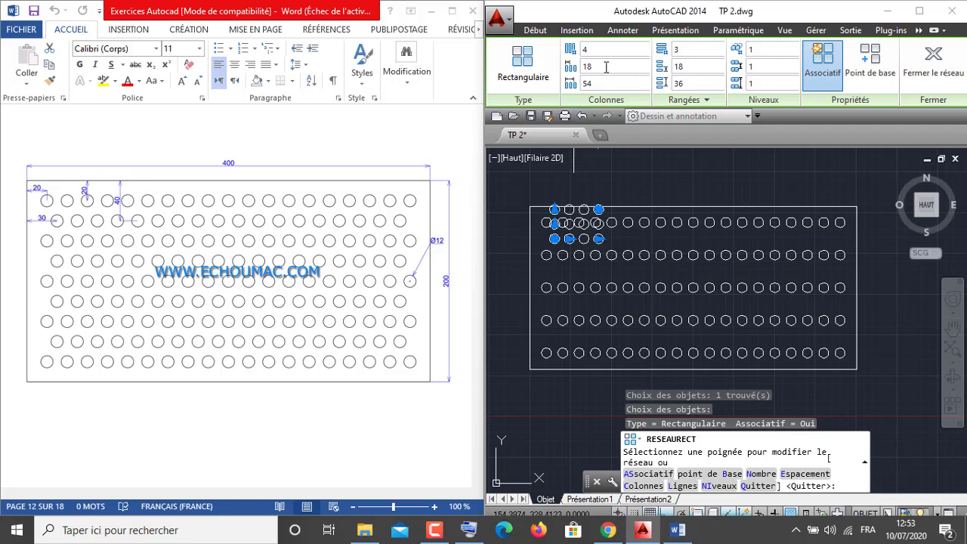
click(587, 50)
text(18)
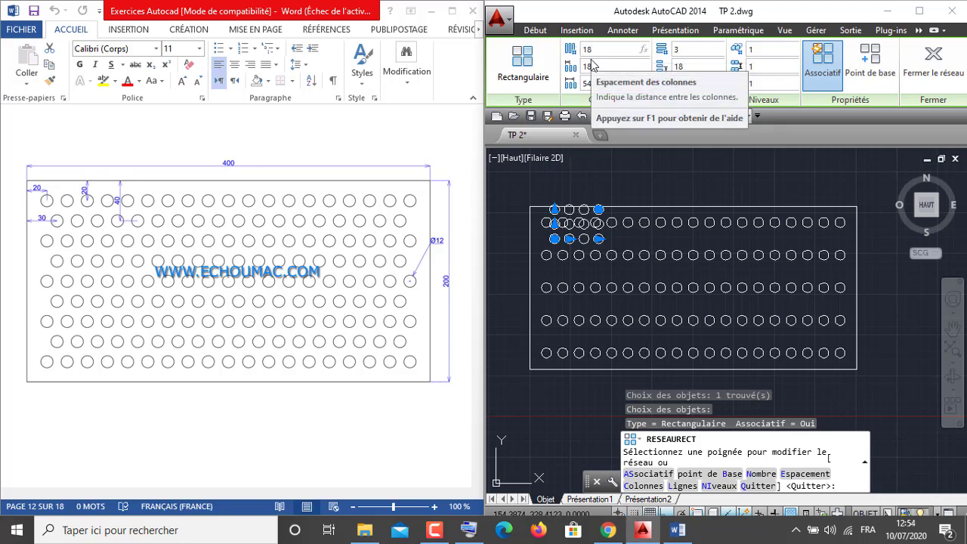
key(Return)
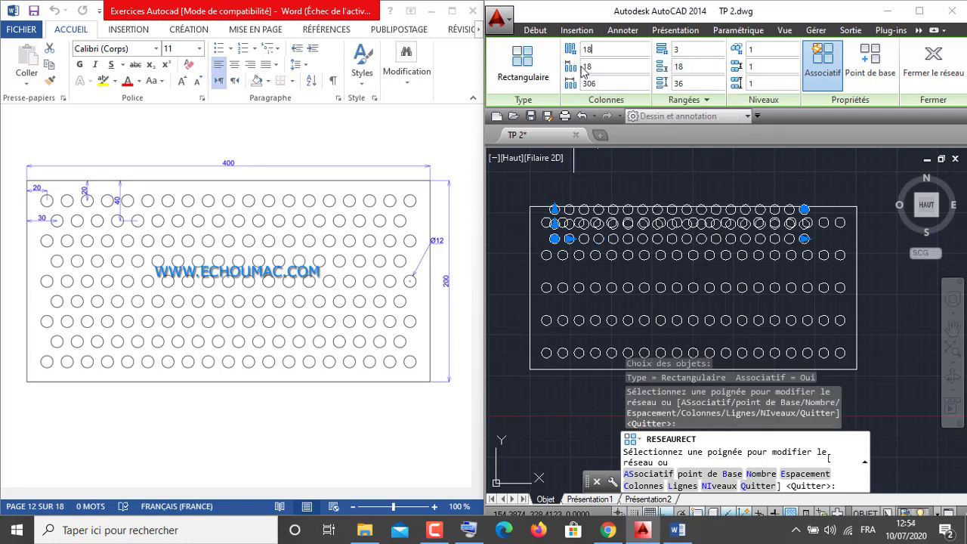
mouse_move(529, 134)
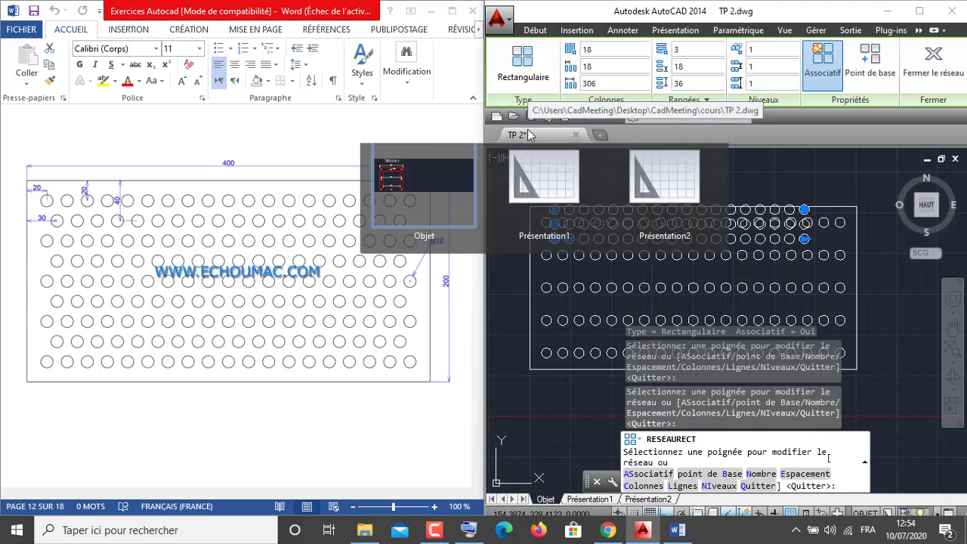
click(596, 66)
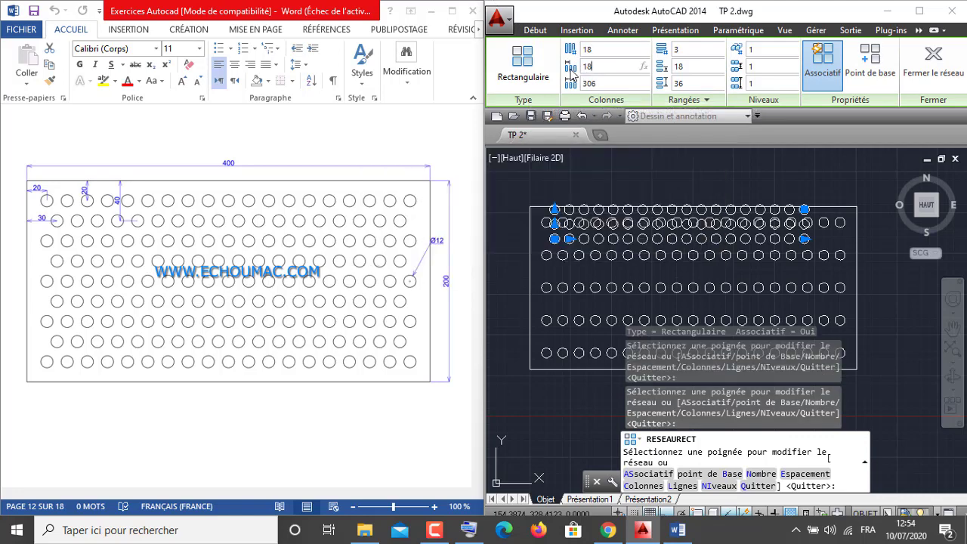
text(20)
key(Return)
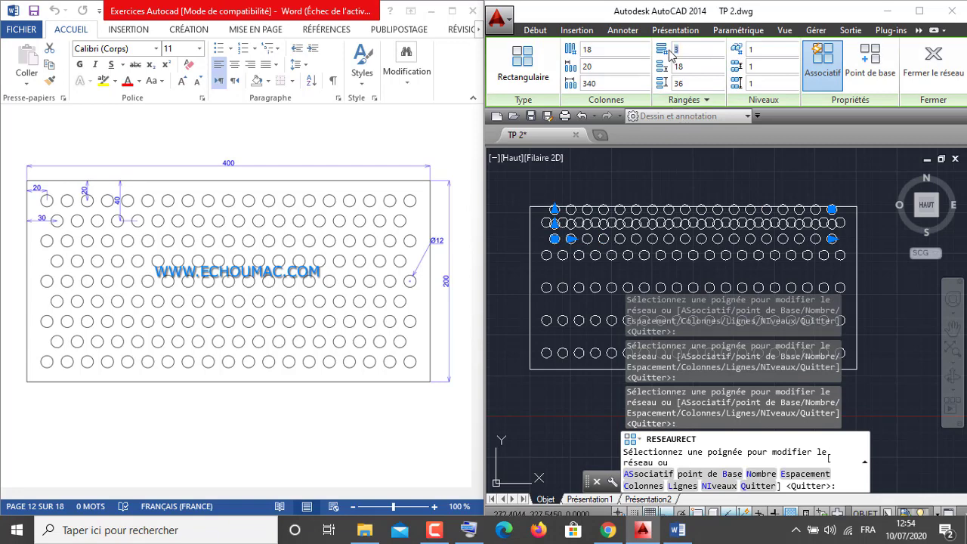
Set the second array to 4 rows with a row spacing of -40 and close the array
text(4)
key(Return)
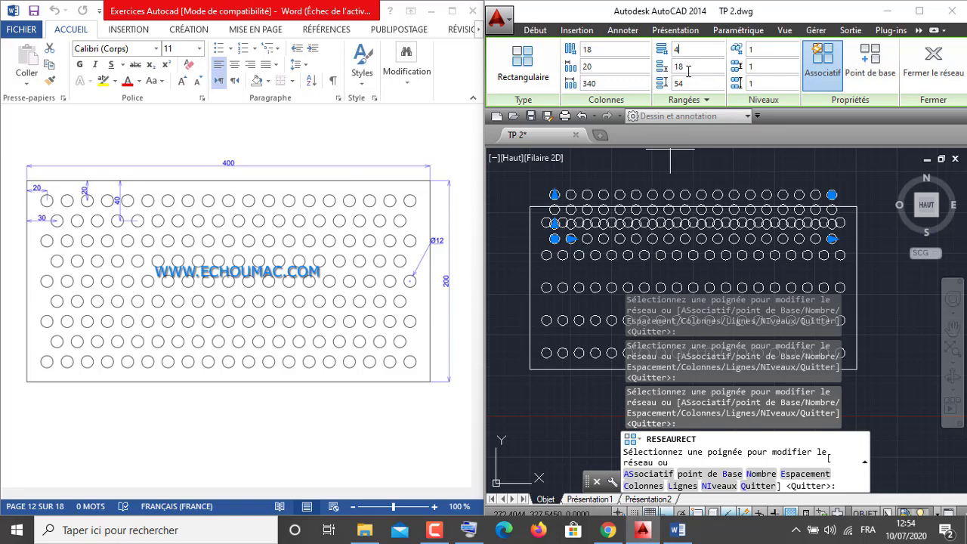
click(688, 71)
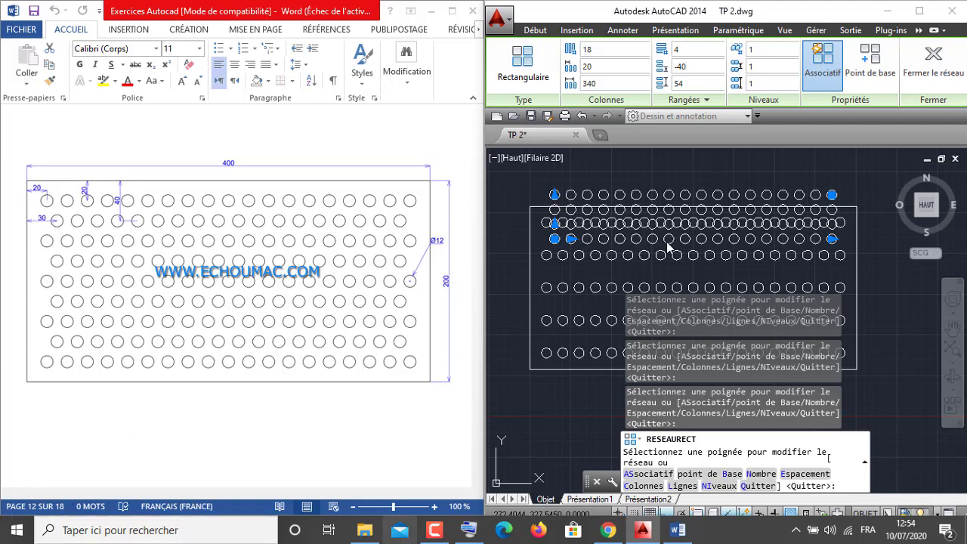
key(Return)
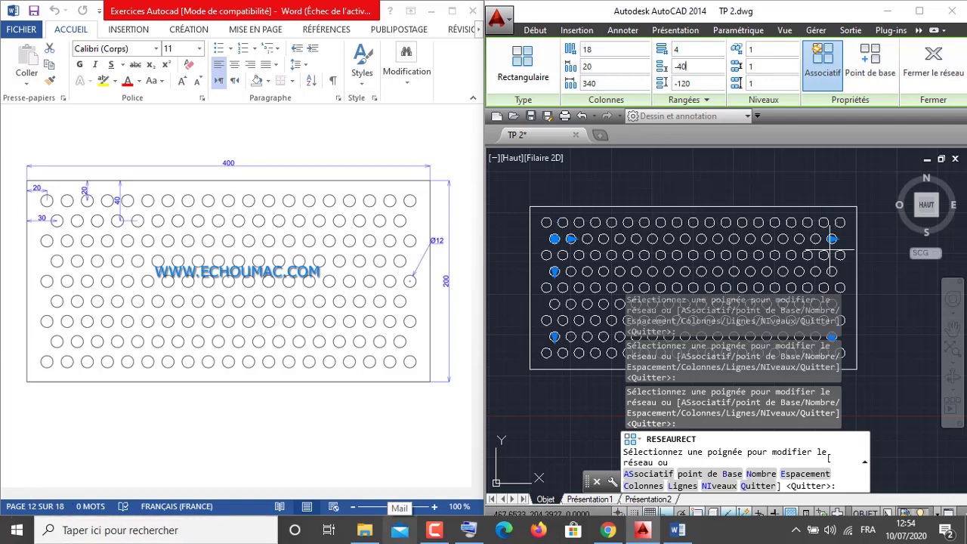
click(934, 67)
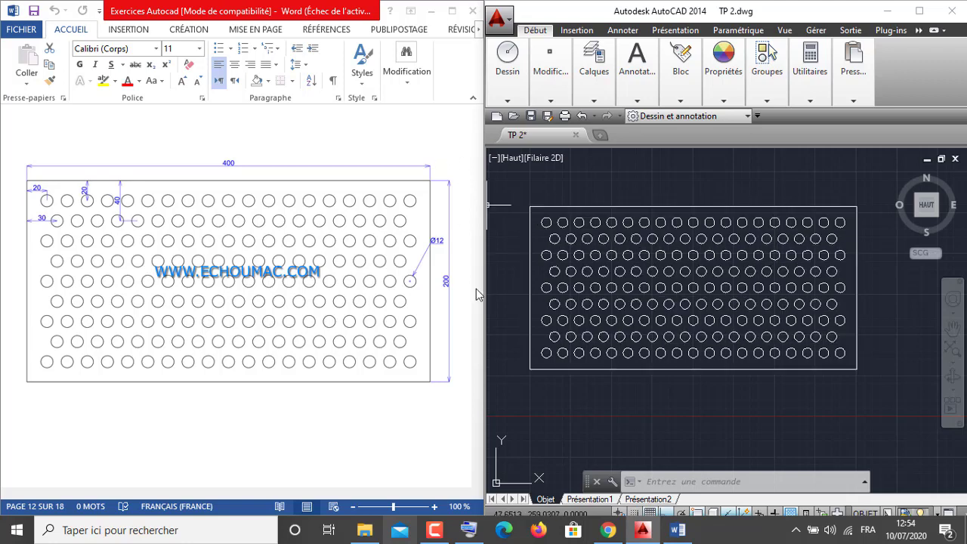
Switch to the Word document and bring the next exercise, the 150 × 100 chamfered plate drawing, into view
click(479, 441)
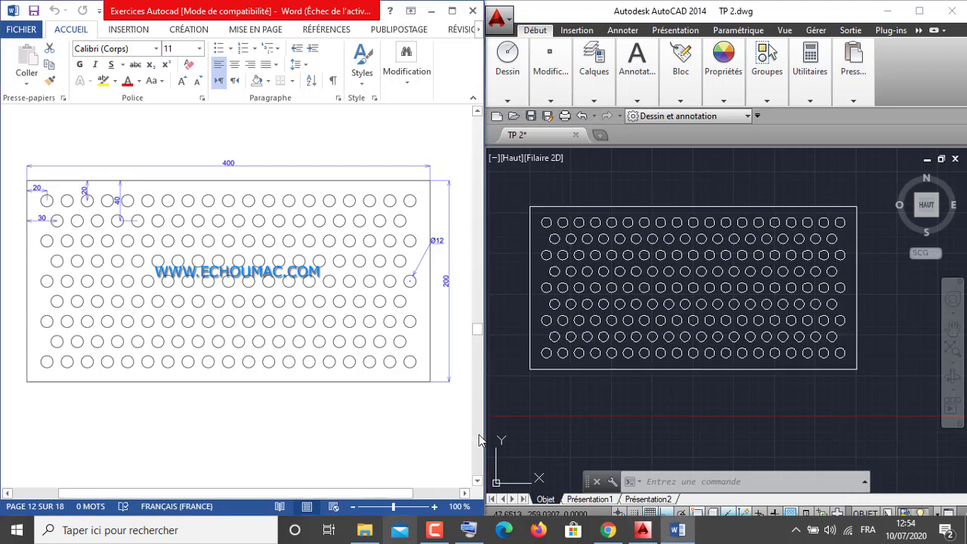
scroll(479, 440, down, 5)
scroll(479, 440, down, 7)
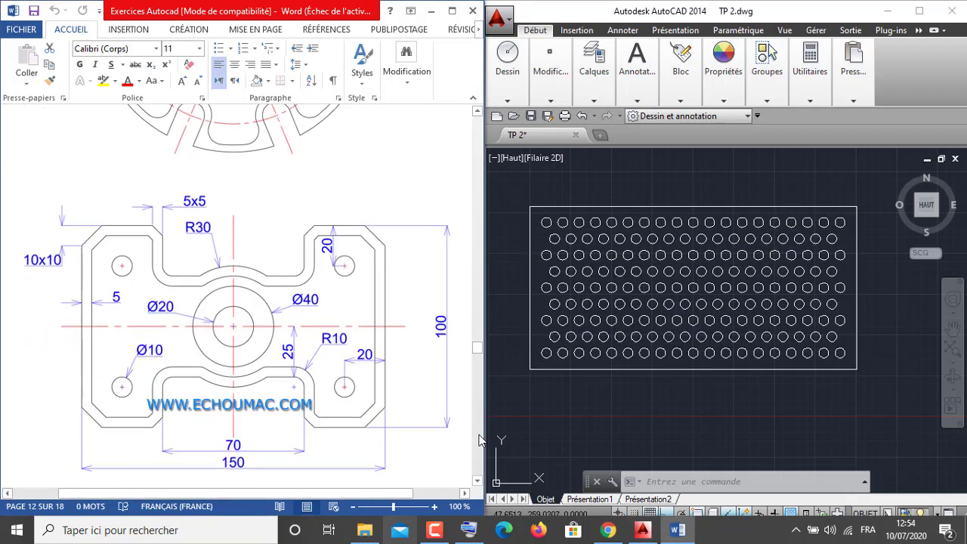
scroll(480, 489, down, 2)
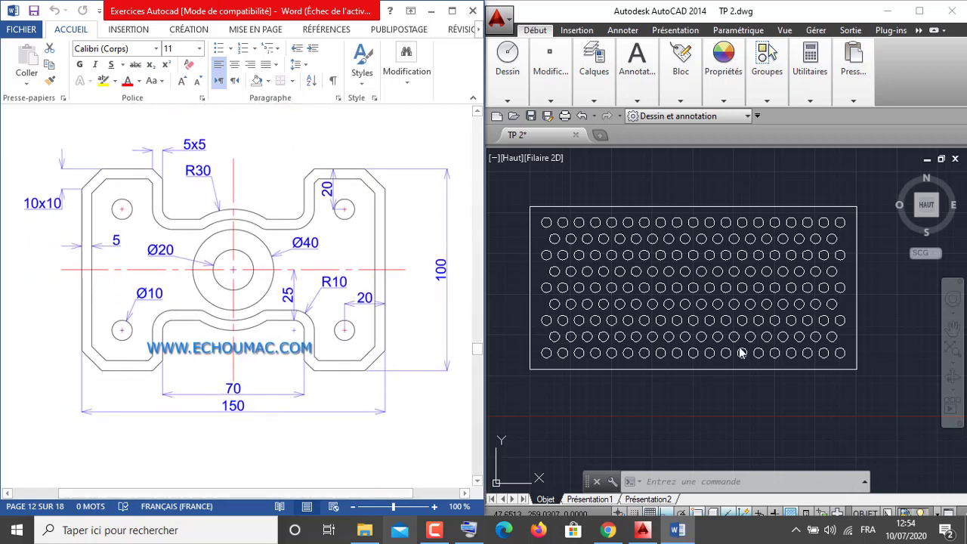
Switch back to AutoCAD and erase the whole perforated plate, including the rectangle and both hole arrays
click(864, 187)
click(512, 381)
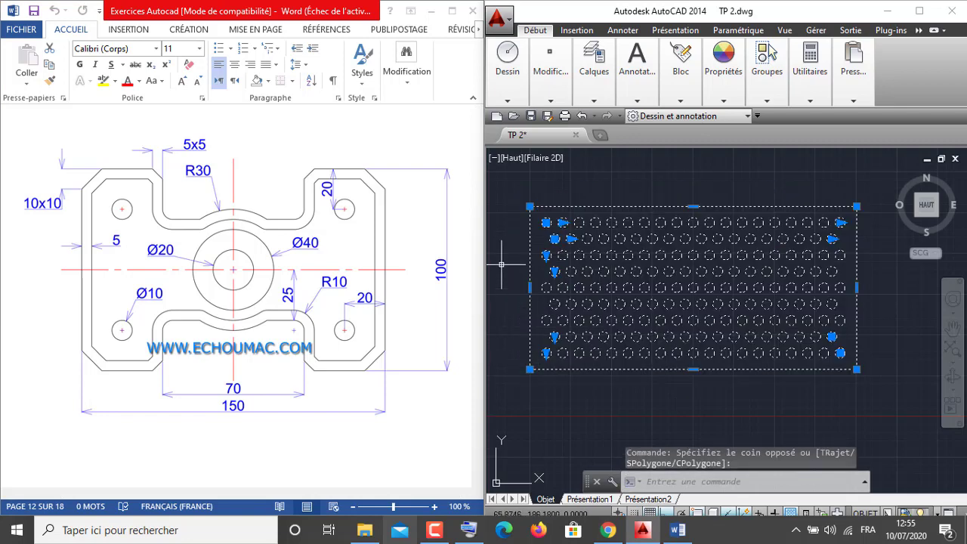
right_click(529, 217)
click(545, 277)
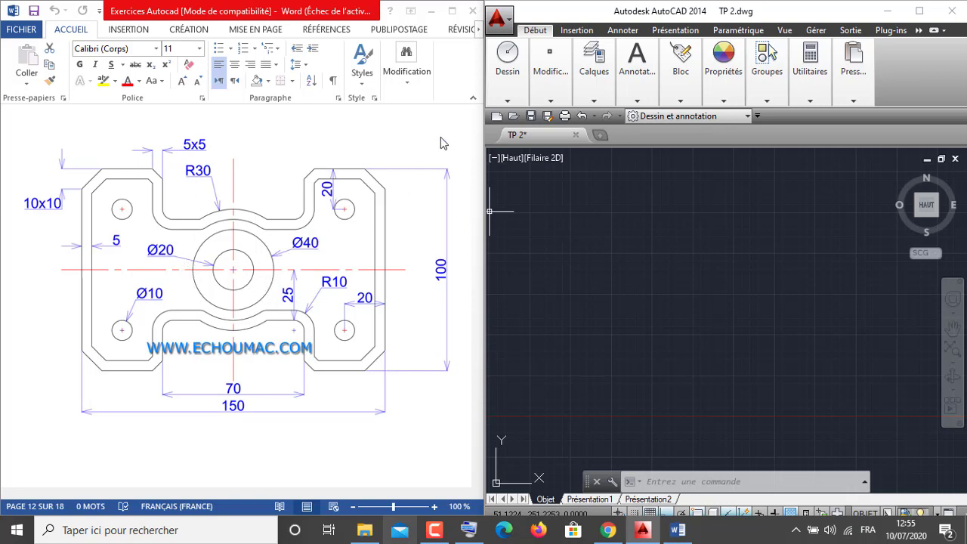
Draw a 20-diameter circle near the middle of the empty drawing area
click(517, 100)
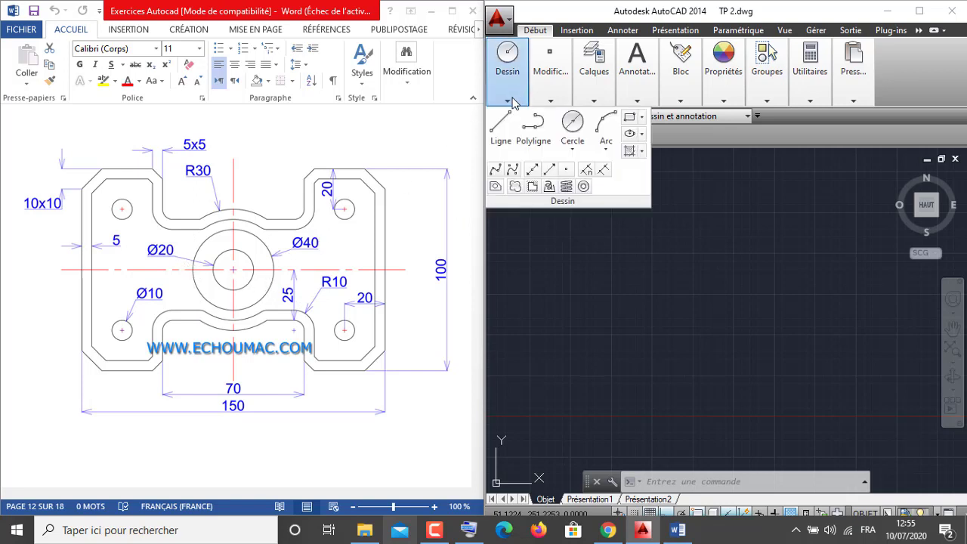
click(578, 130)
click(692, 297)
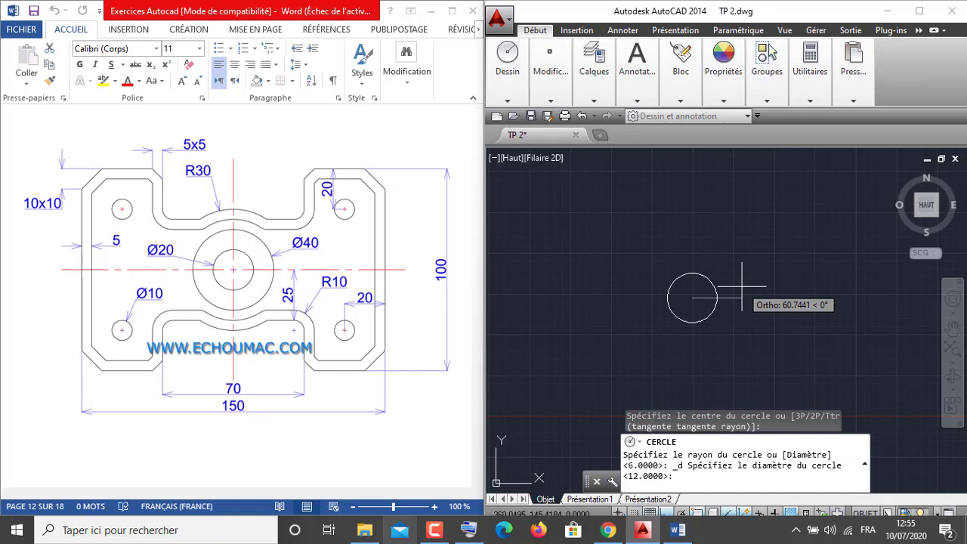
text(20)
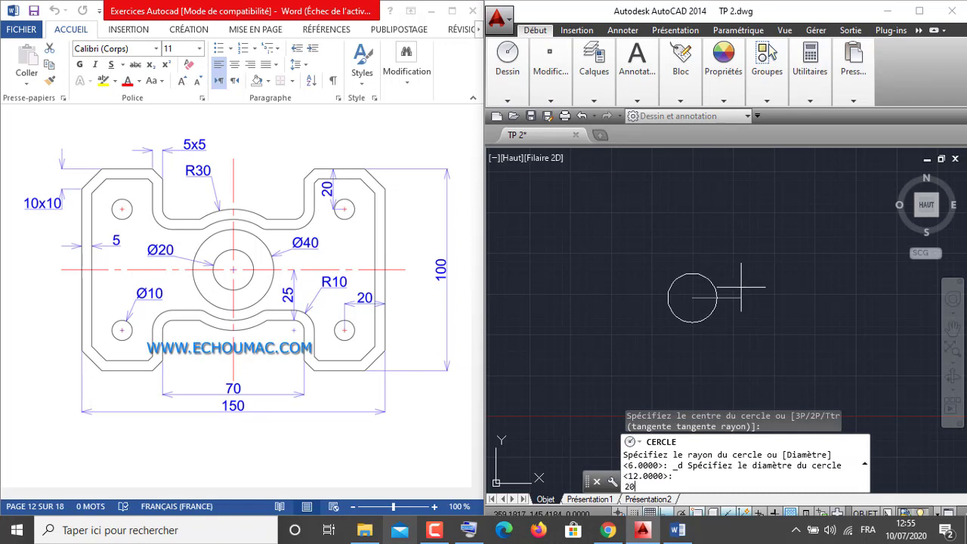
key(Return)
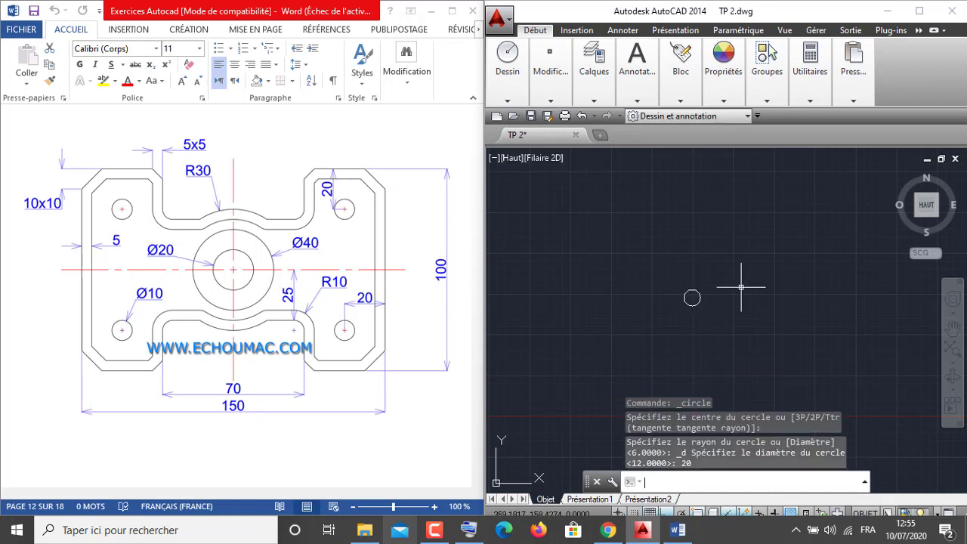
Draw a 40-diameter circle concentric with the 20-diameter circle
scroll(665, 270, up, 2)
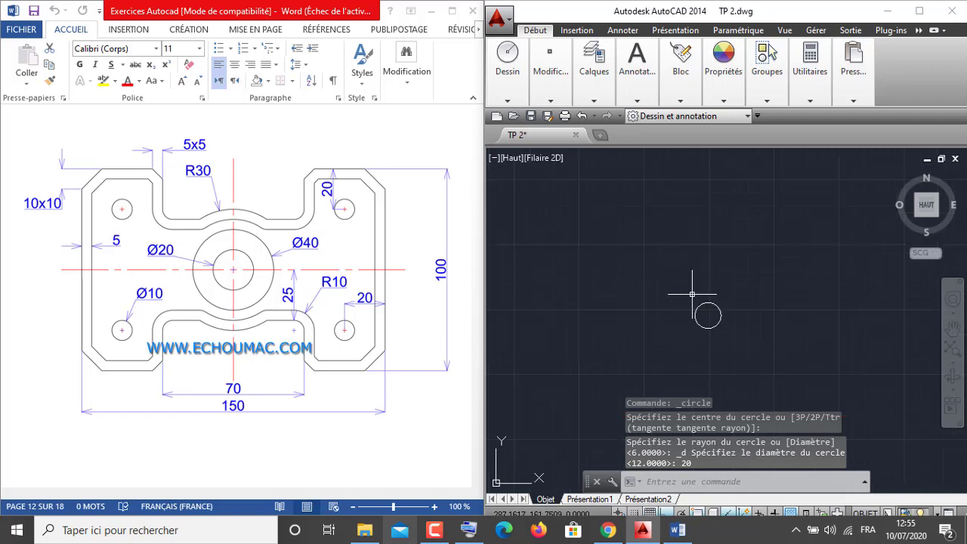
scroll(692, 294, up, 1)
mouse_move(501, 93)
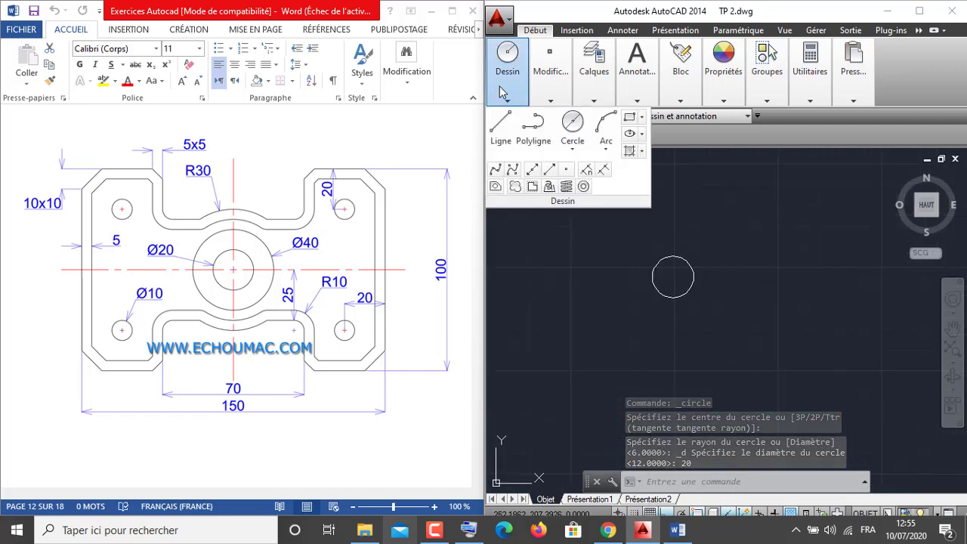
click(578, 133)
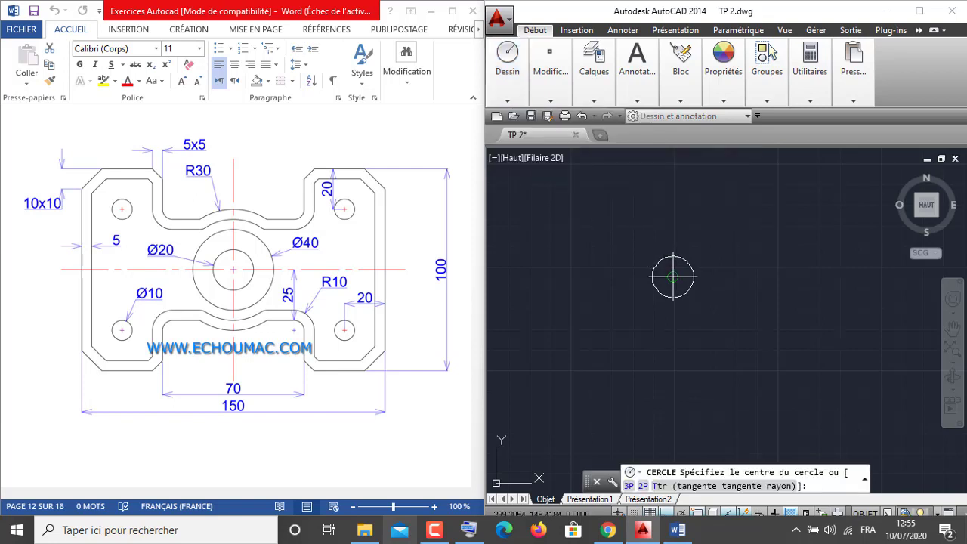
click(673, 277)
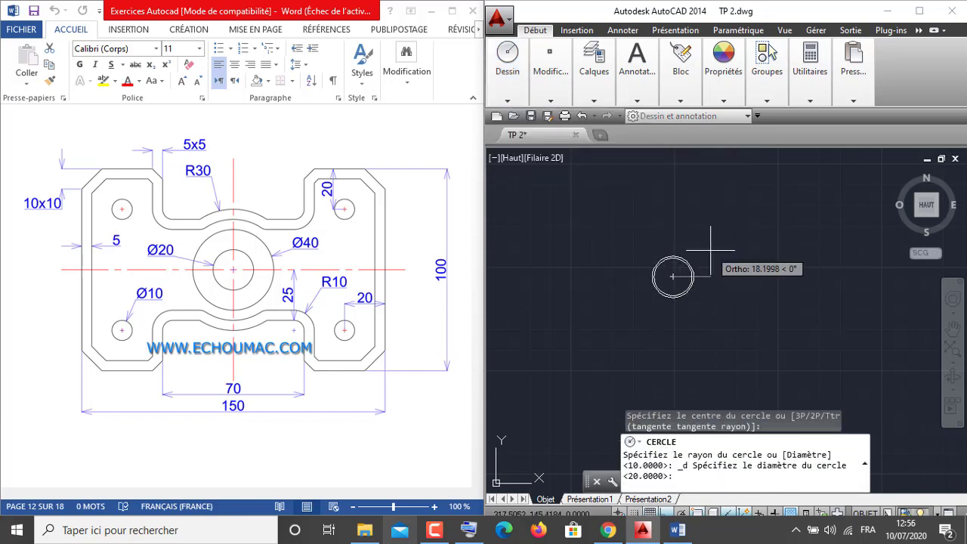
text(40)
key(Return)
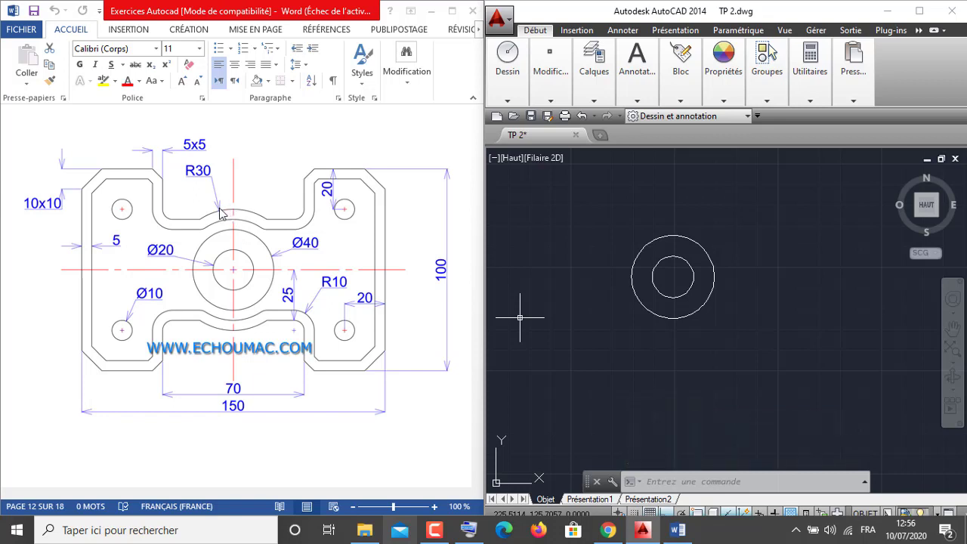
Draw a 60-diameter circle on the same centre for the R30 arcs of the exercise
click(508, 75)
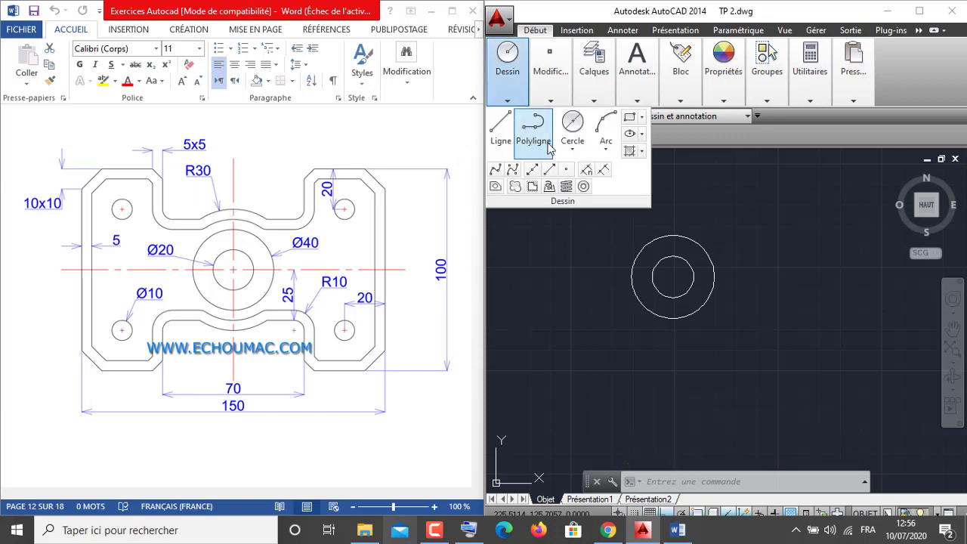
click(573, 125)
click(673, 276)
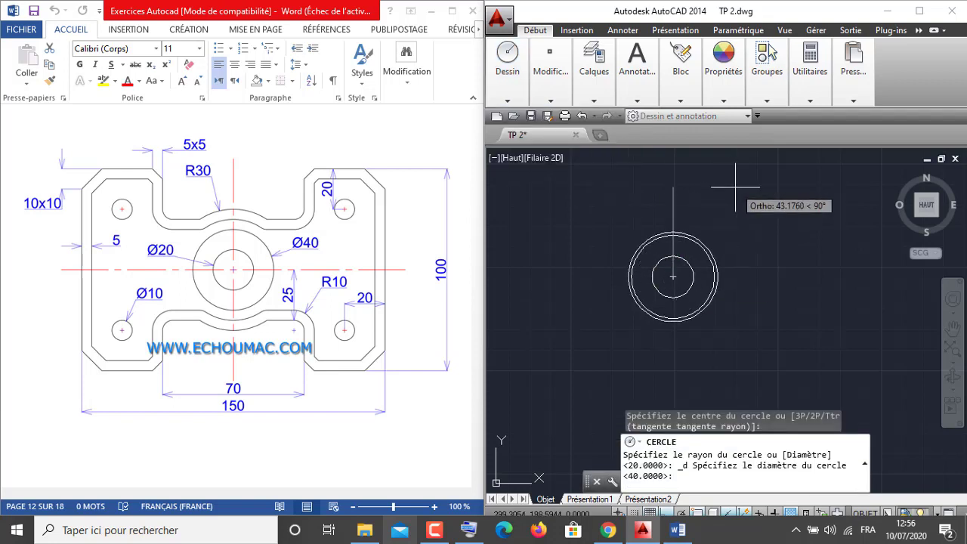
text(6)
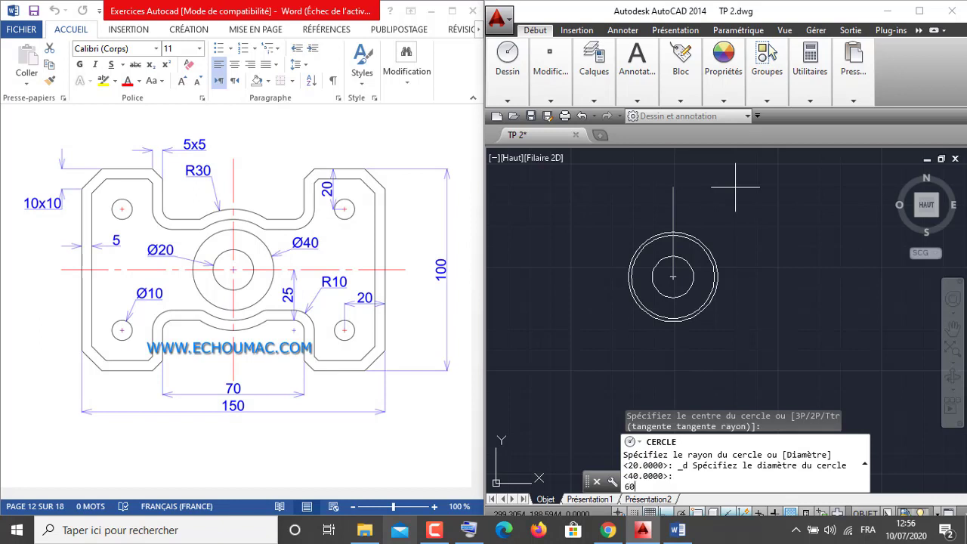
text(0)
key(Return)
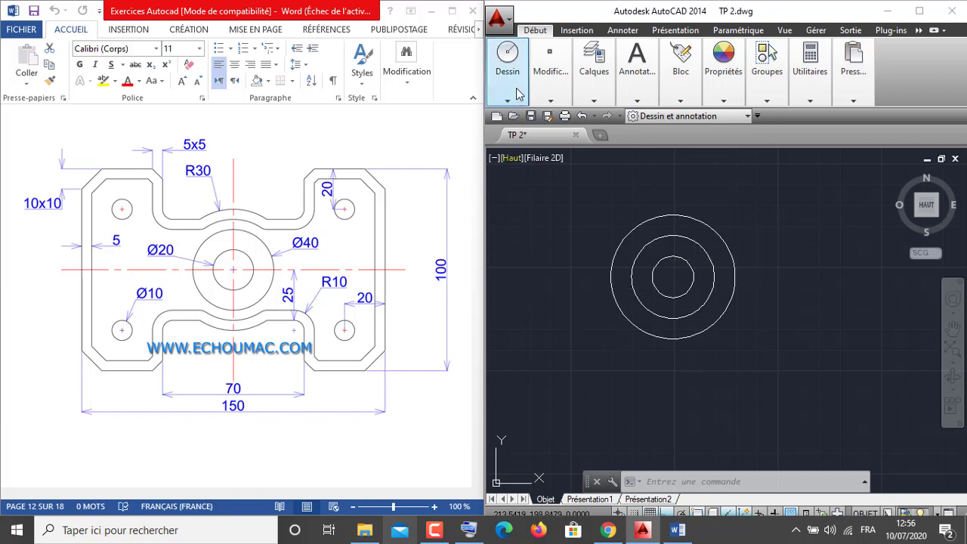
Draw a 50-diameter circle on the same centre as the three existing concentric circles
click(516, 101)
click(572, 134)
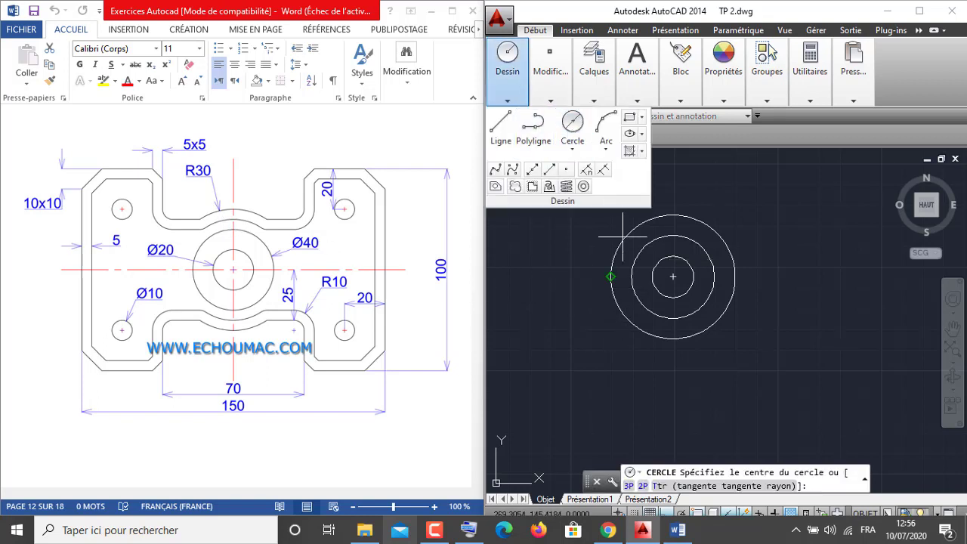
click(673, 277)
text(d)
key(Return)
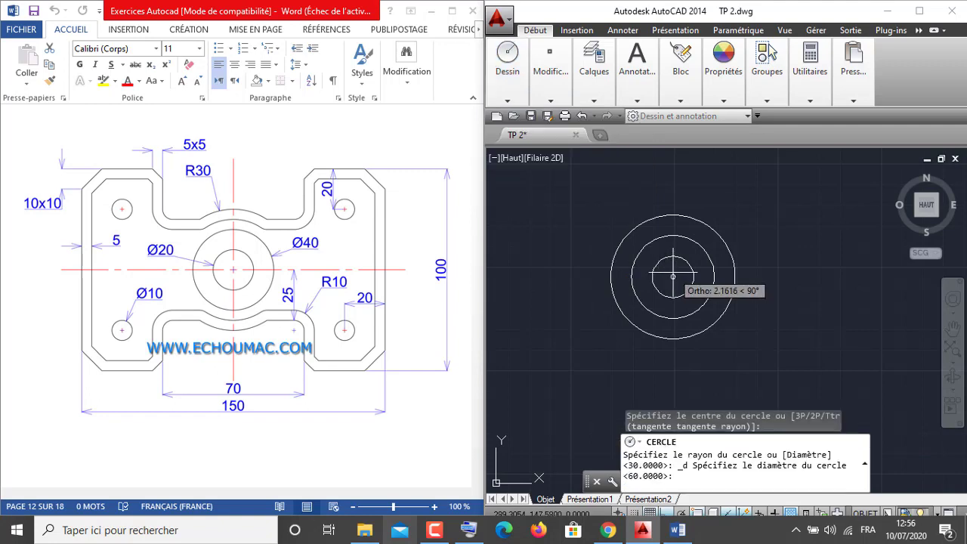
text(5)
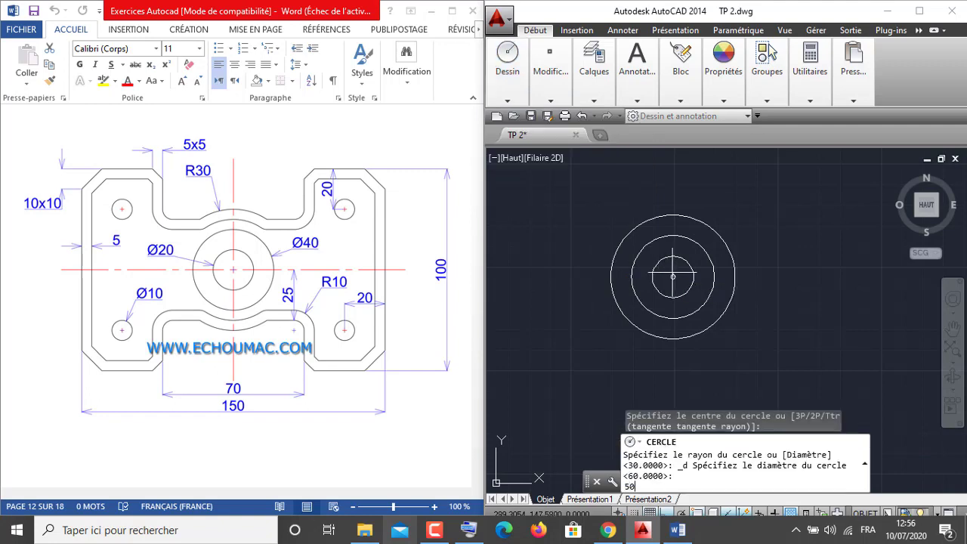
text(0)
key(Return)
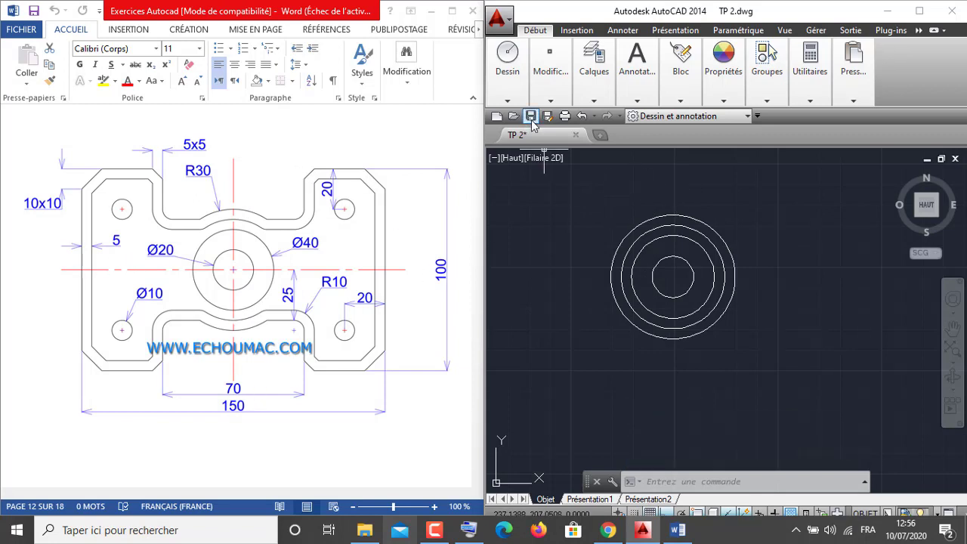
Draw a vertical and a horizontal construction line through the common centre of the circles
click(507, 101)
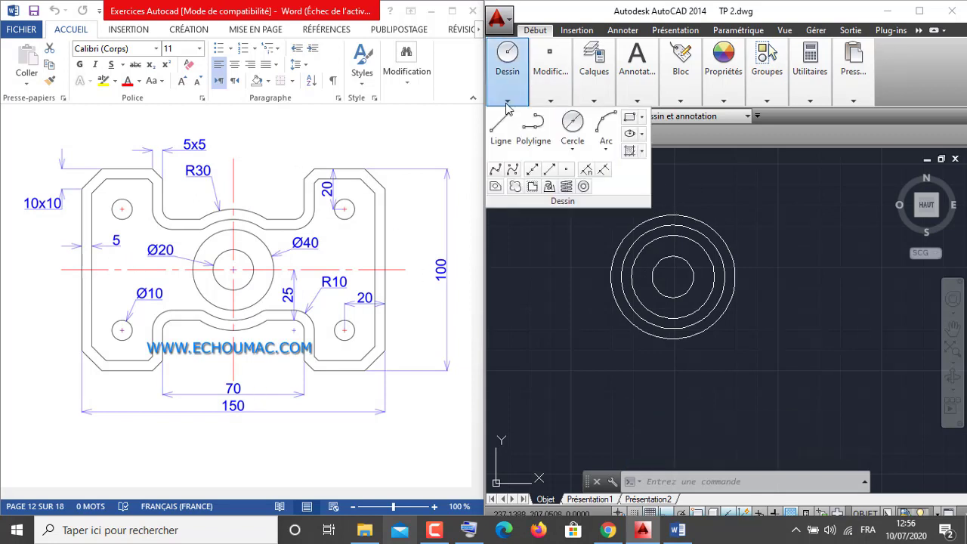
click(532, 170)
click(673, 276)
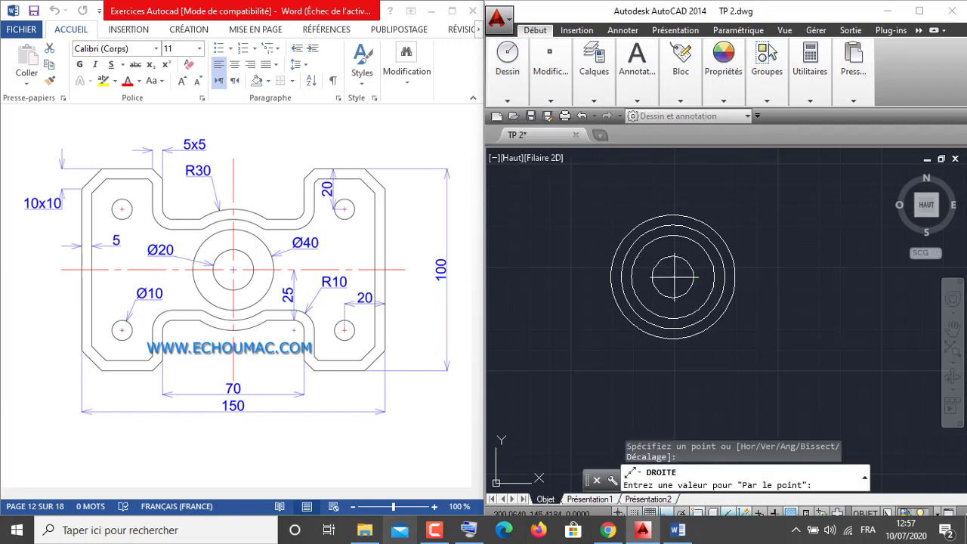
click(815, 281)
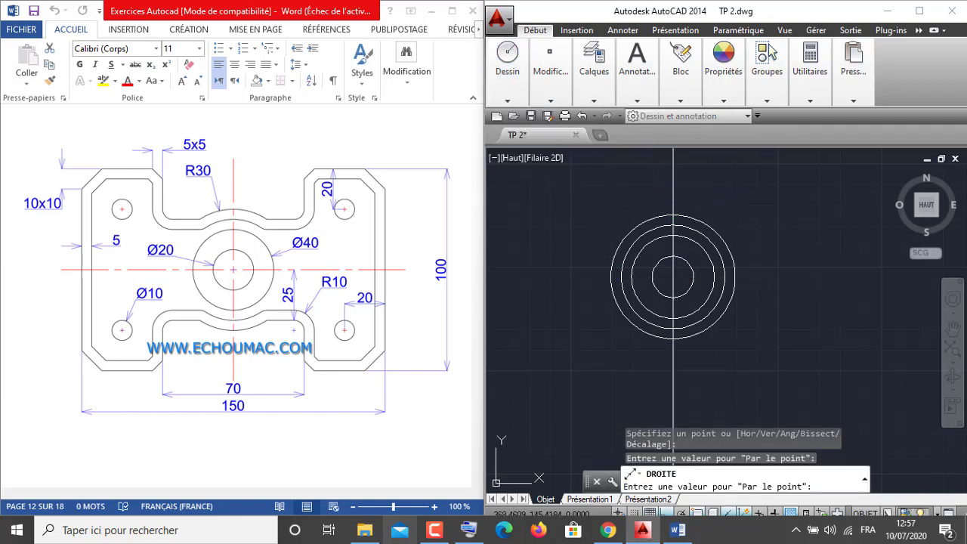
key(Return)
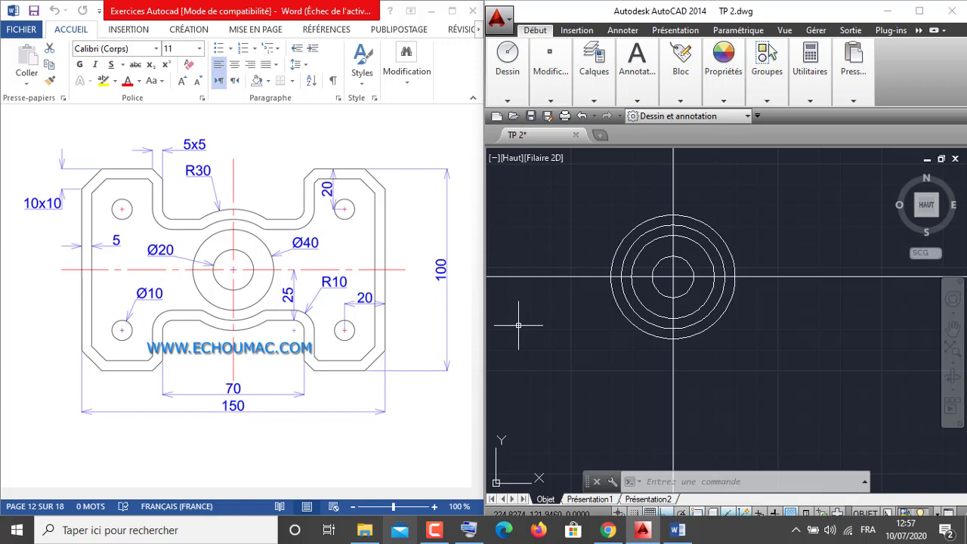
Offset the horizontal centre line upward by 25
click(549, 97)
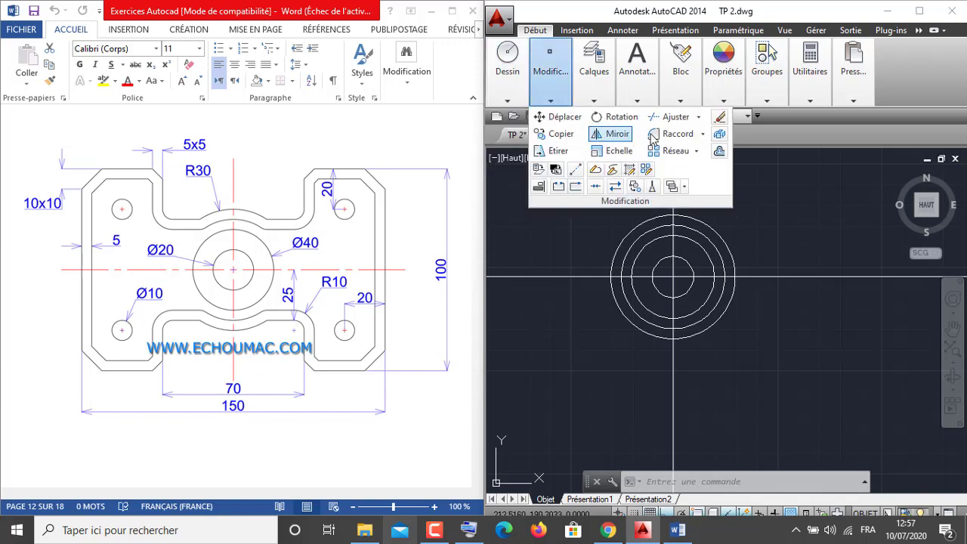
click(719, 151)
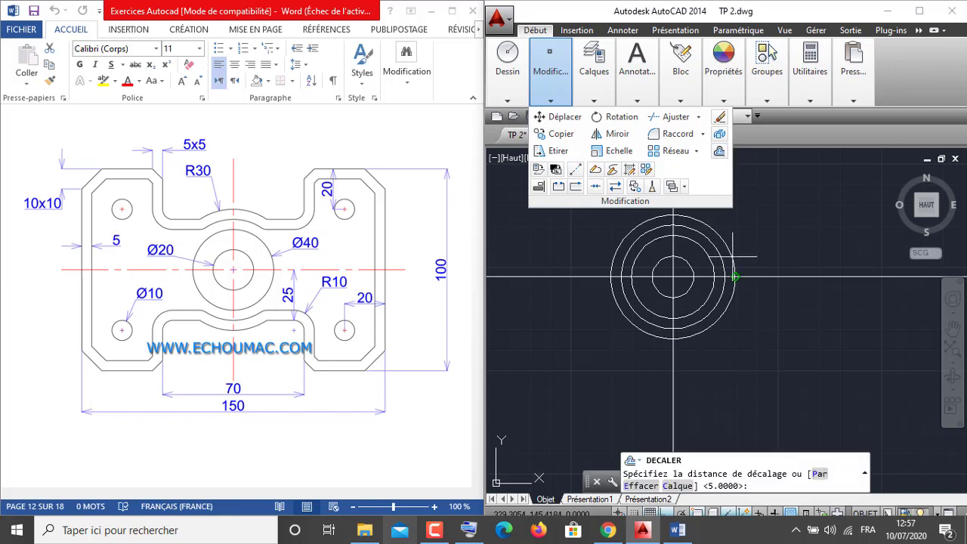
text(25)
key(Return)
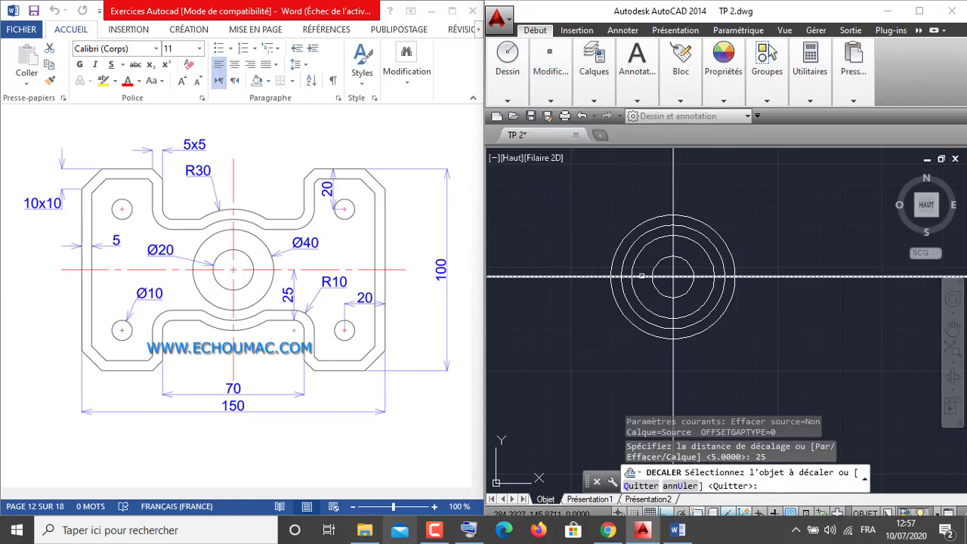
click(642, 277)
click(638, 198)
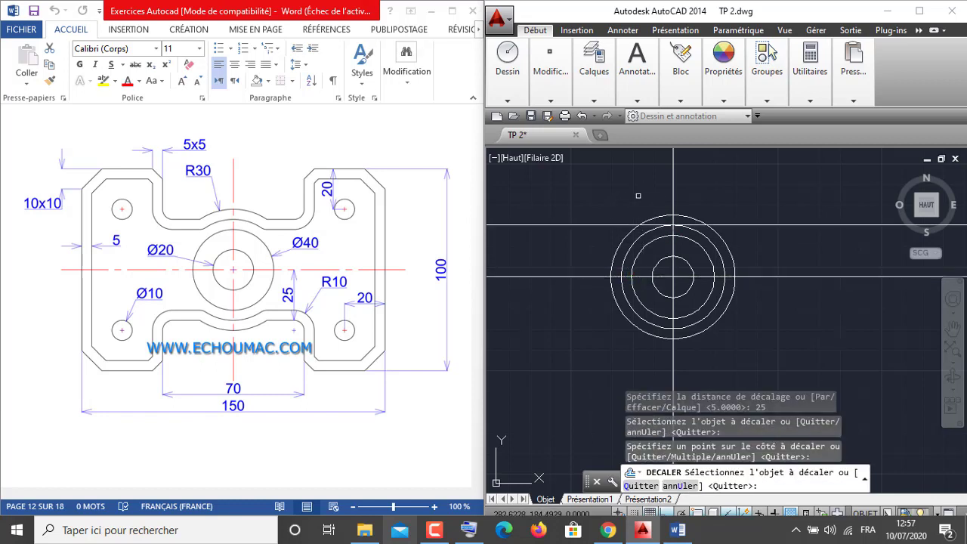
right_click(577, 204)
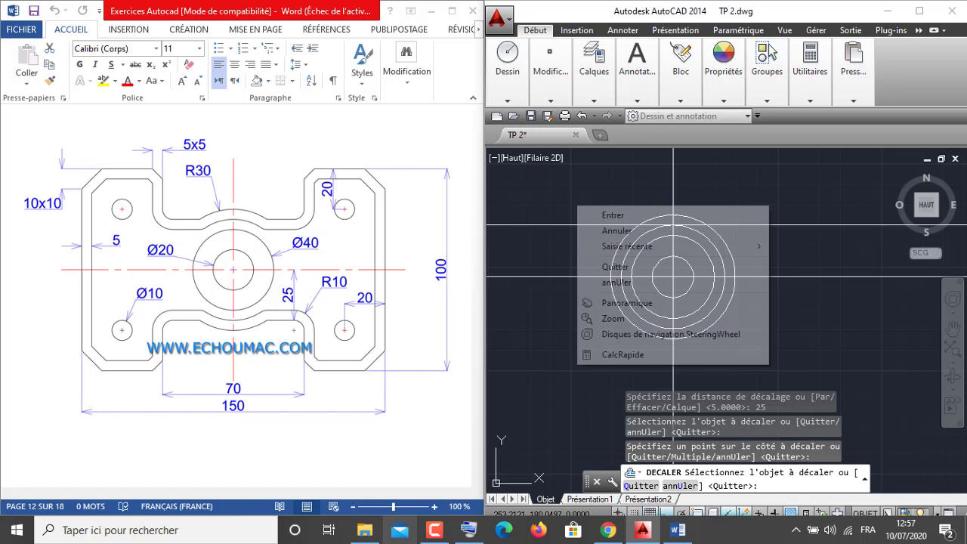
click(609, 214)
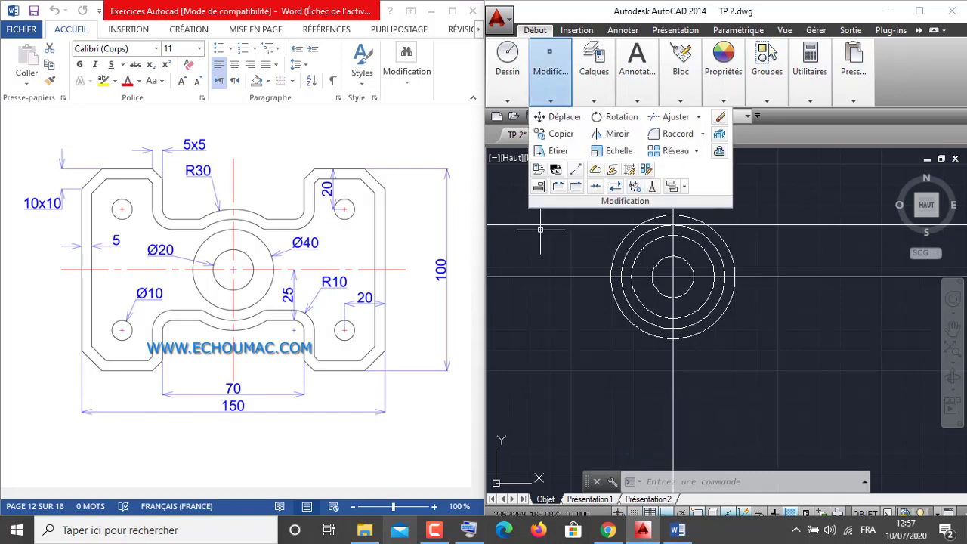
Offset the upper horizontal construction line by 5 down towards the circles' centre
right_click(509, 192)
click(564, 199)
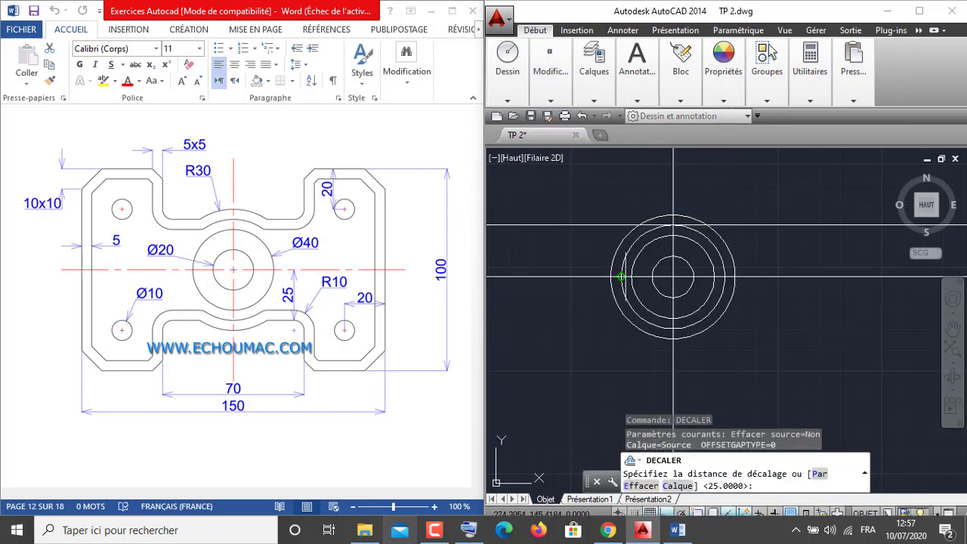
text(5)
key(Return)
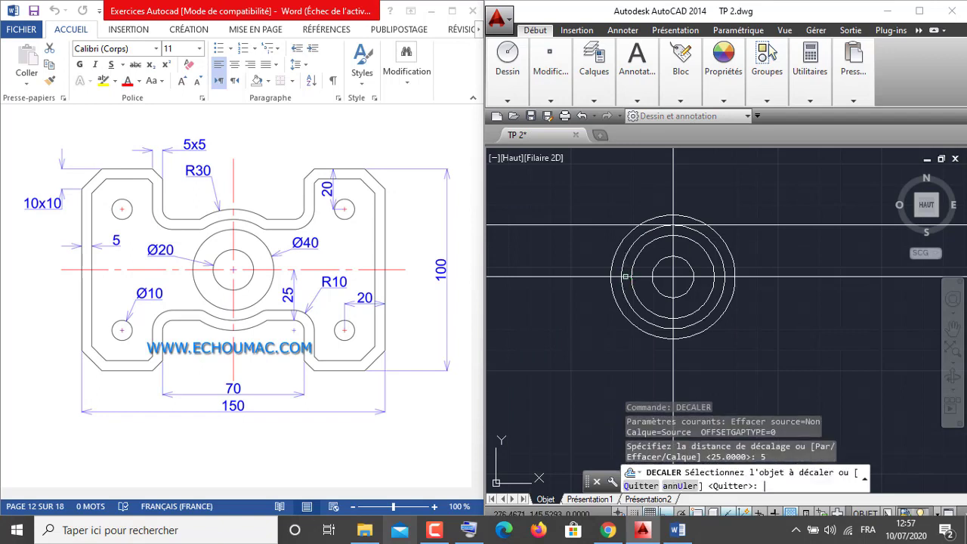
click(739, 225)
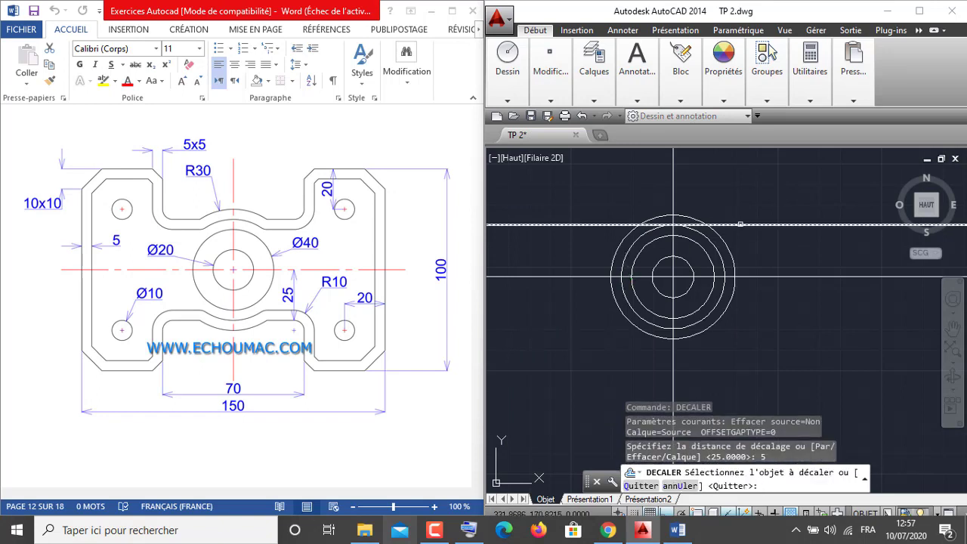
click(743, 227)
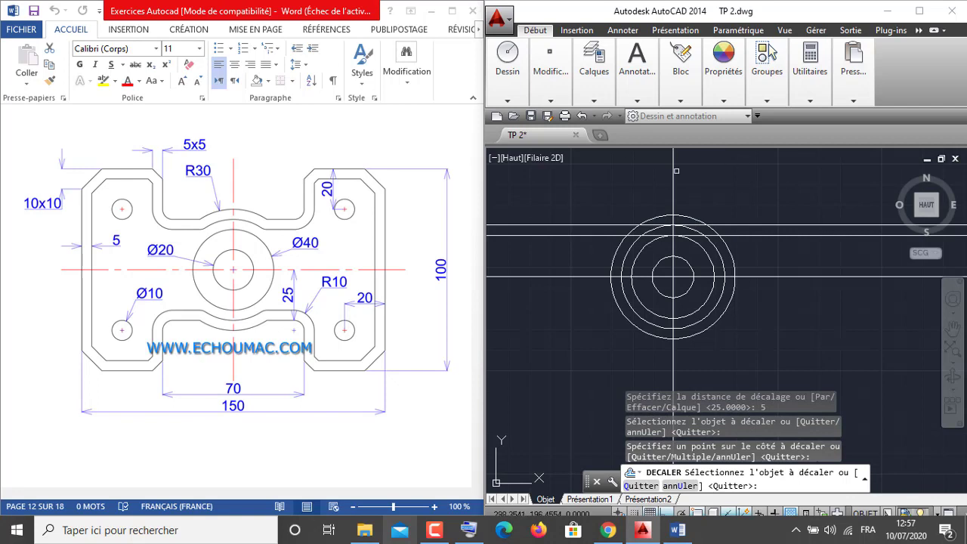
right_click(704, 173)
click(730, 183)
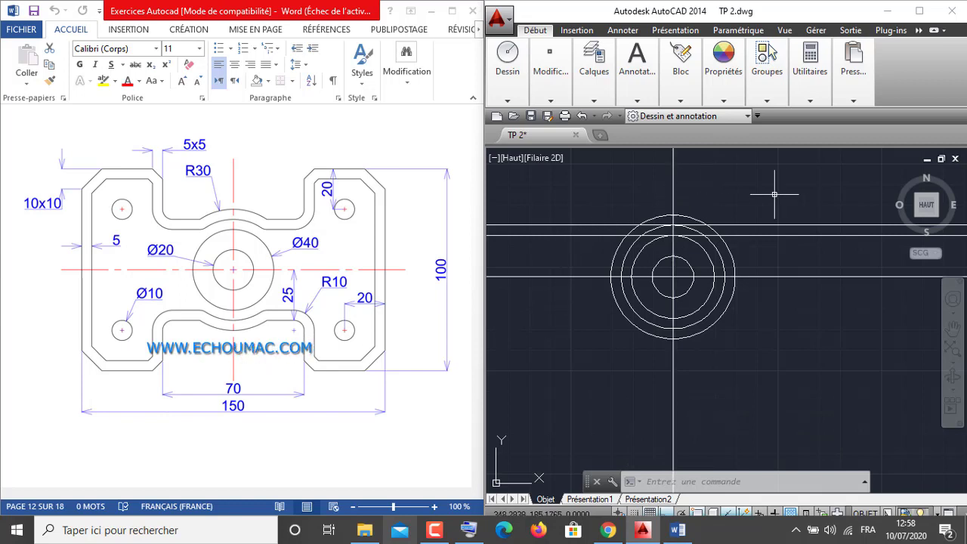
Offset the vertical centre line by 35 to both sides for the 70-wide notch
right_click(518, 186)
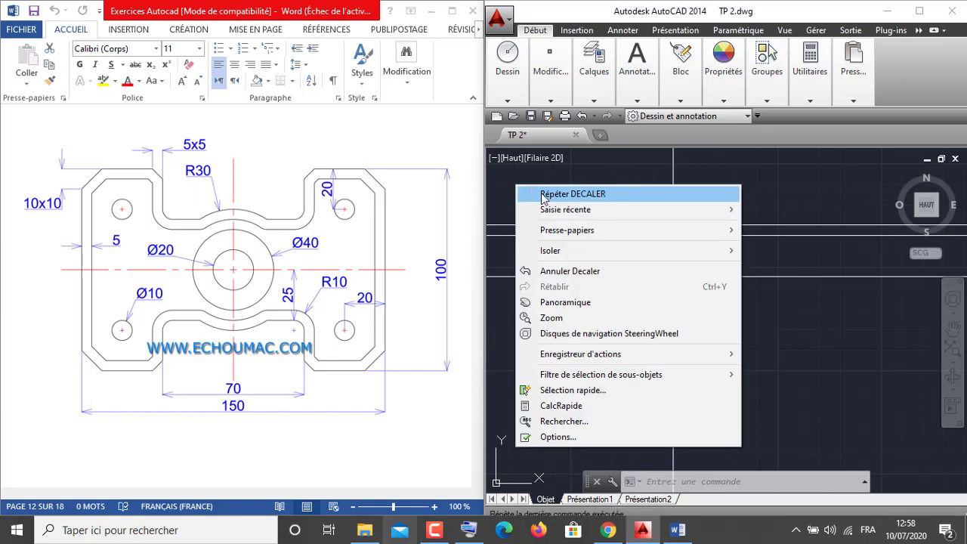
click(542, 195)
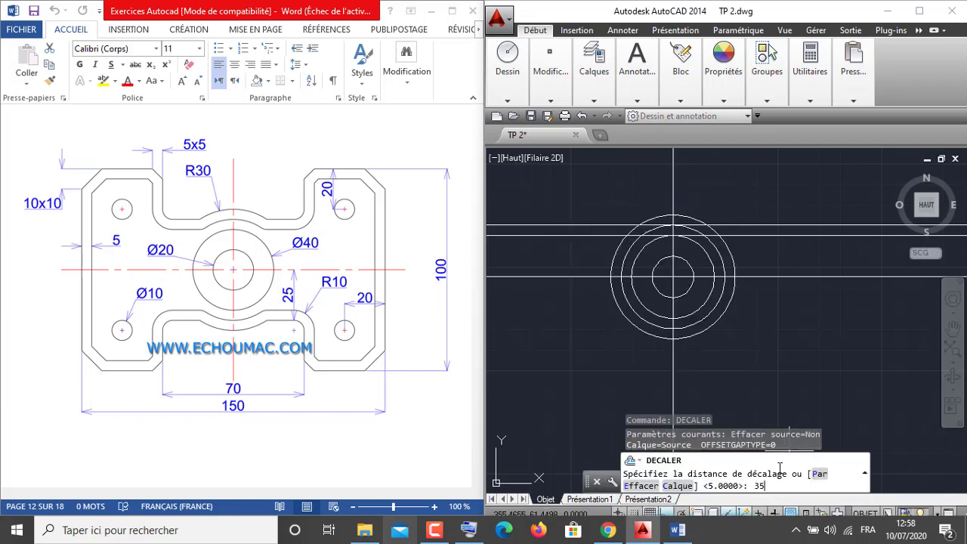
key(Return)
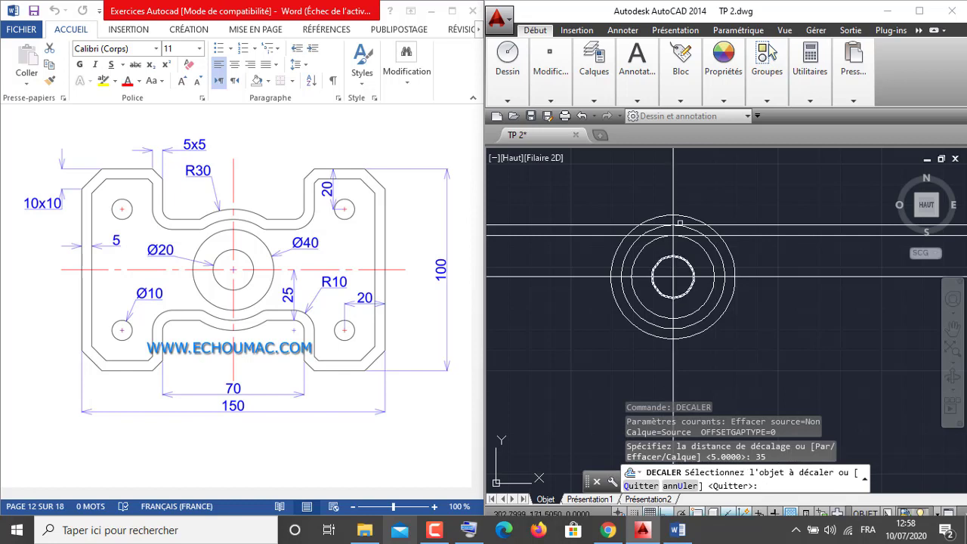
click(672, 160)
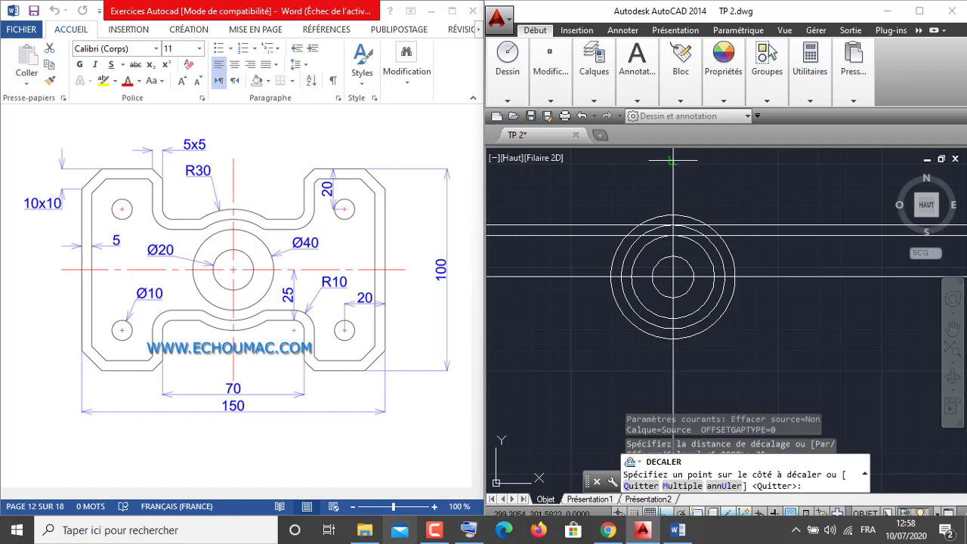
click(712, 161)
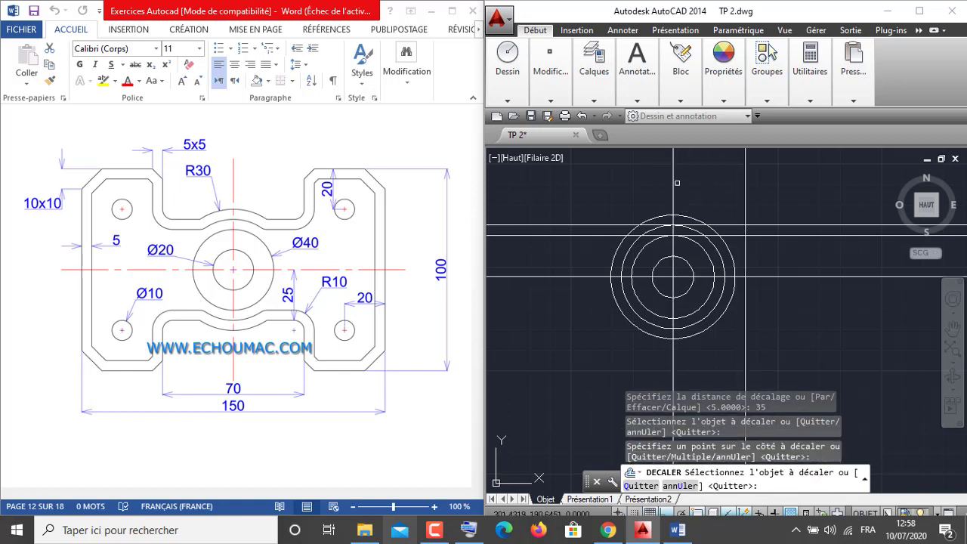
click(673, 182)
click(606, 183)
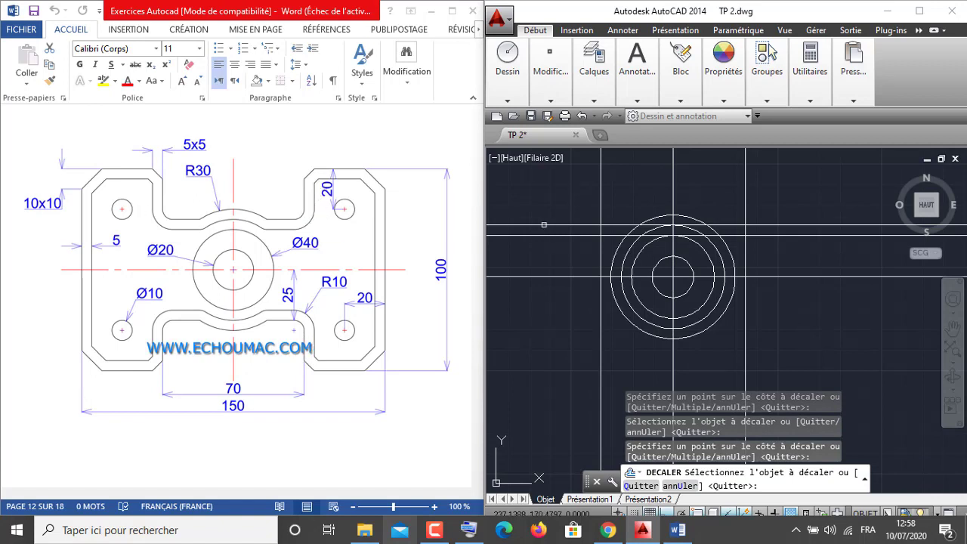
right_click(726, 203)
click(726, 203)
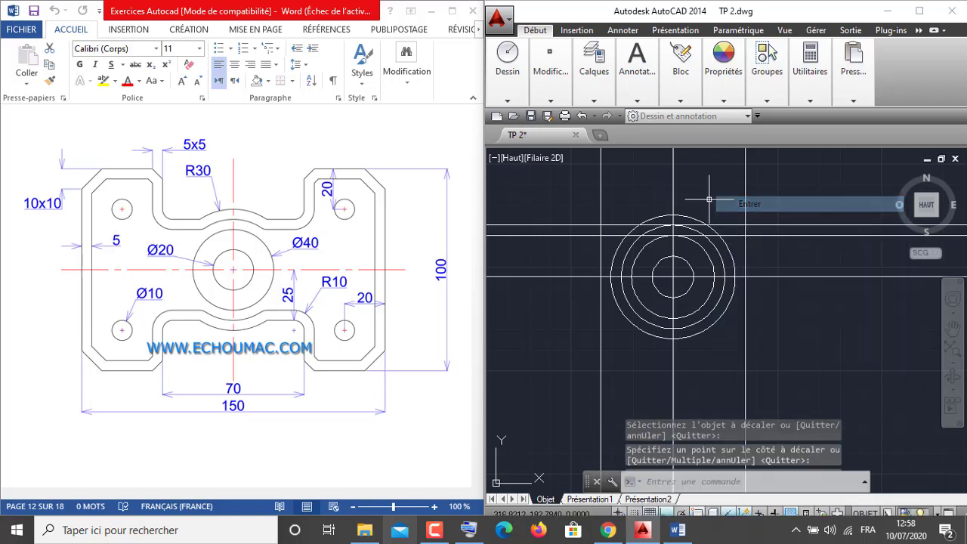
Offset both vertical notch lines outward by 5, away from the circles' centre
right_click(633, 192)
click(646, 201)
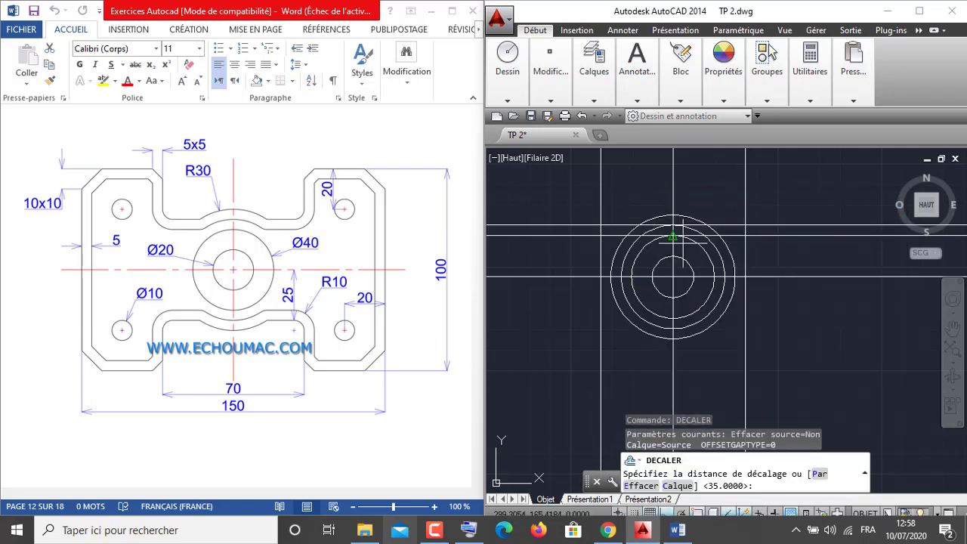
key(Return)
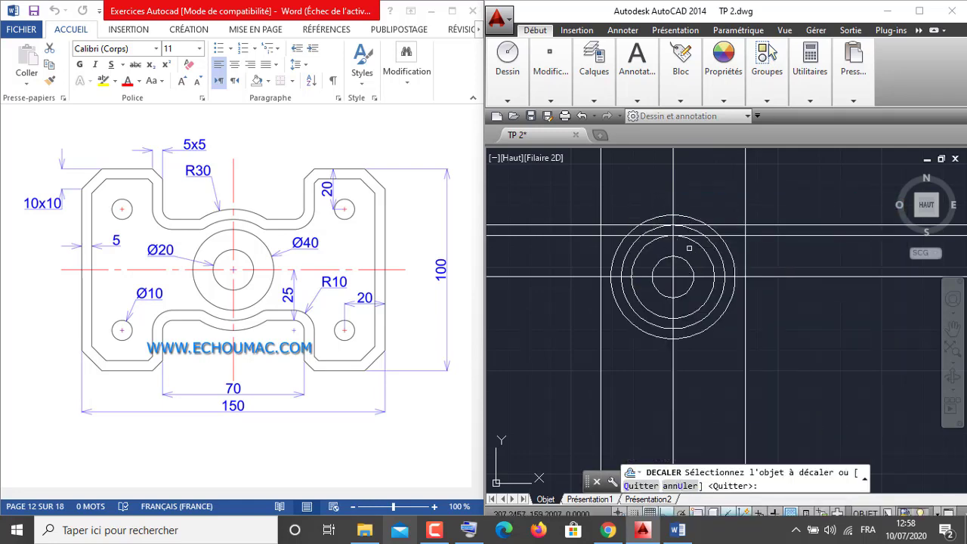
click(746, 206)
click(766, 204)
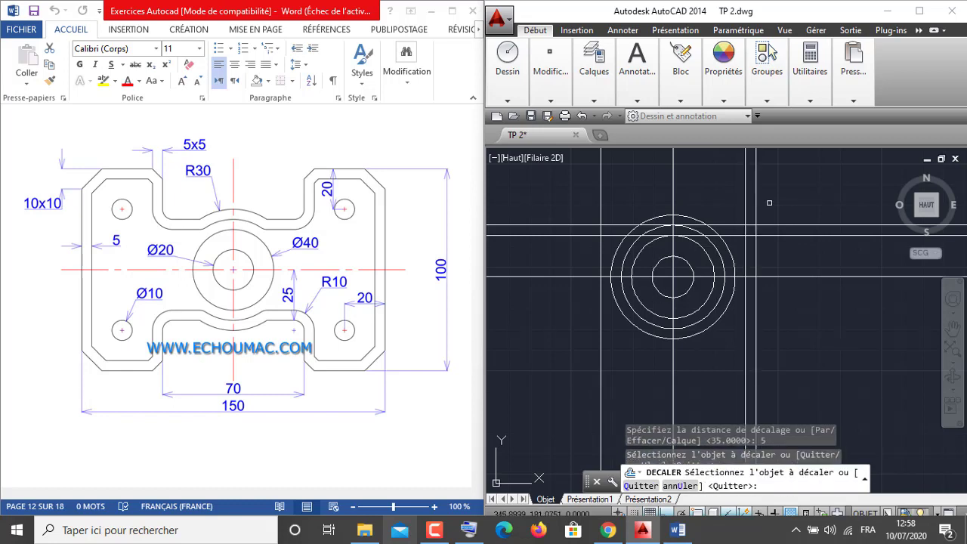
click(601, 198)
click(593, 198)
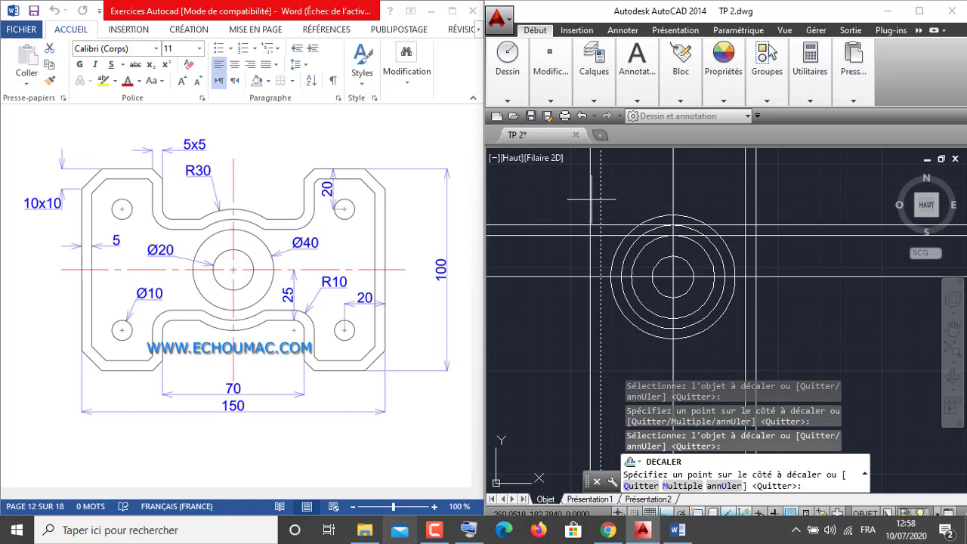
right_click(549, 212)
click(561, 221)
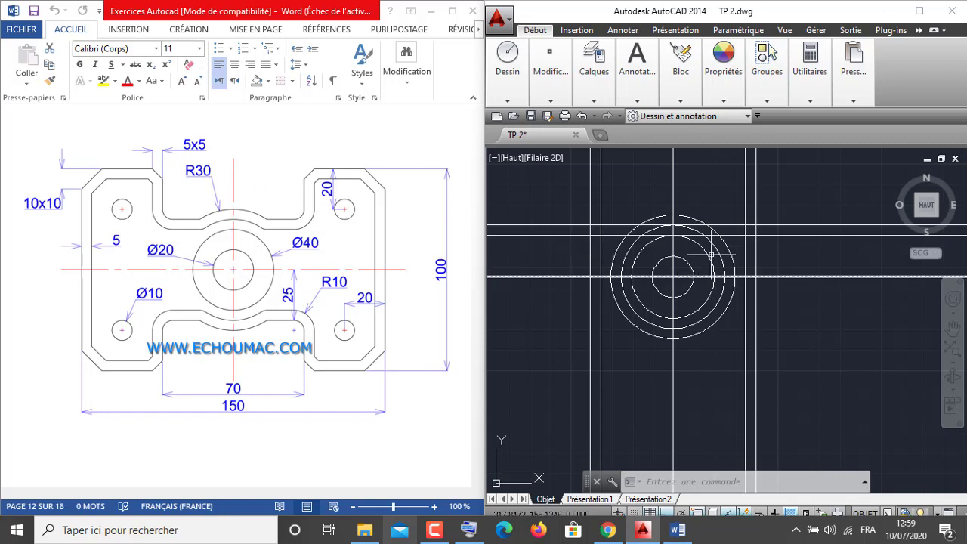
Offset the horizontal centre line upward by 50 for the plate's top edge
right_click(516, 202)
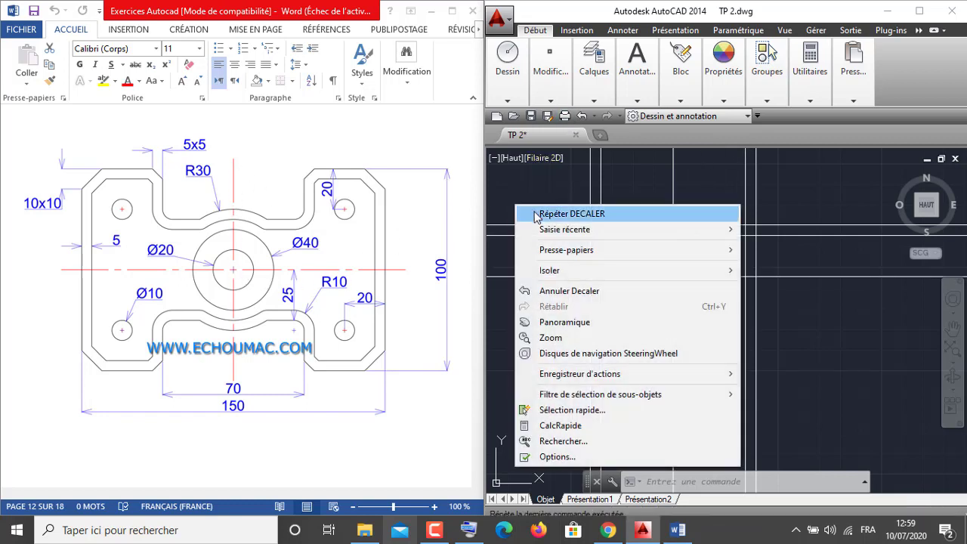
click(536, 214)
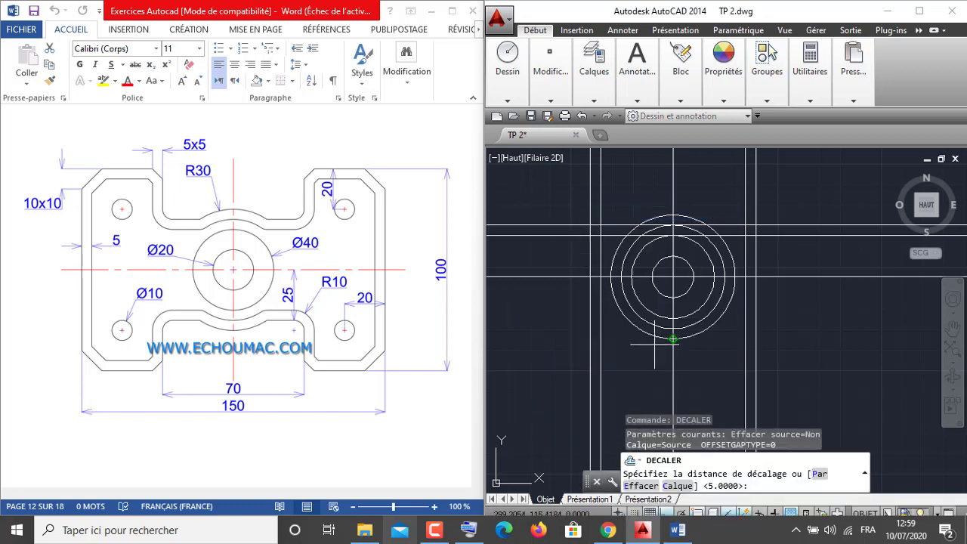
key(Return)
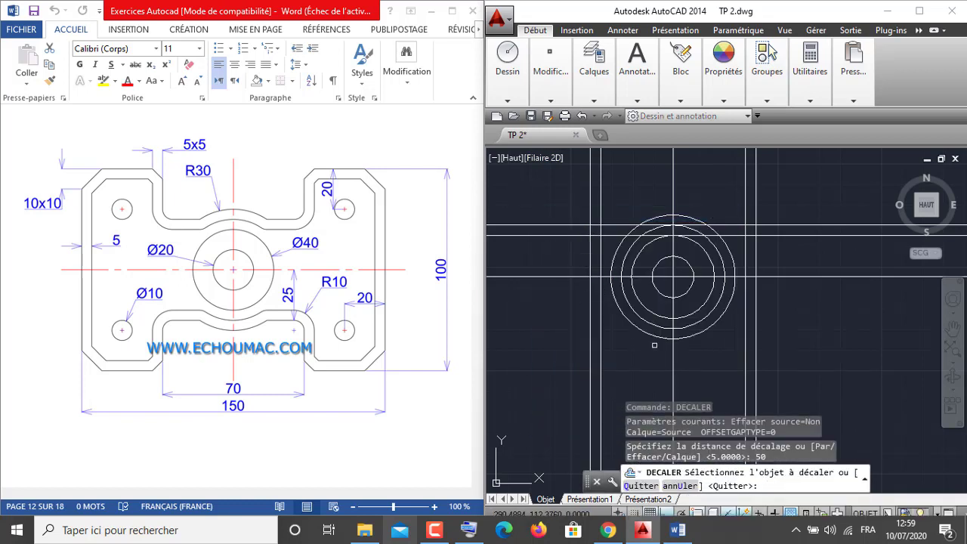
click(798, 276)
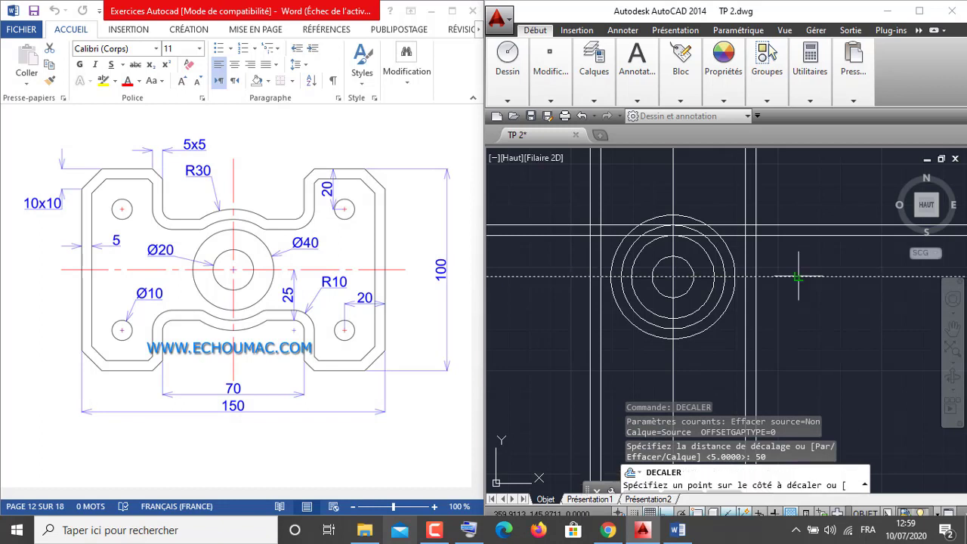
click(793, 201)
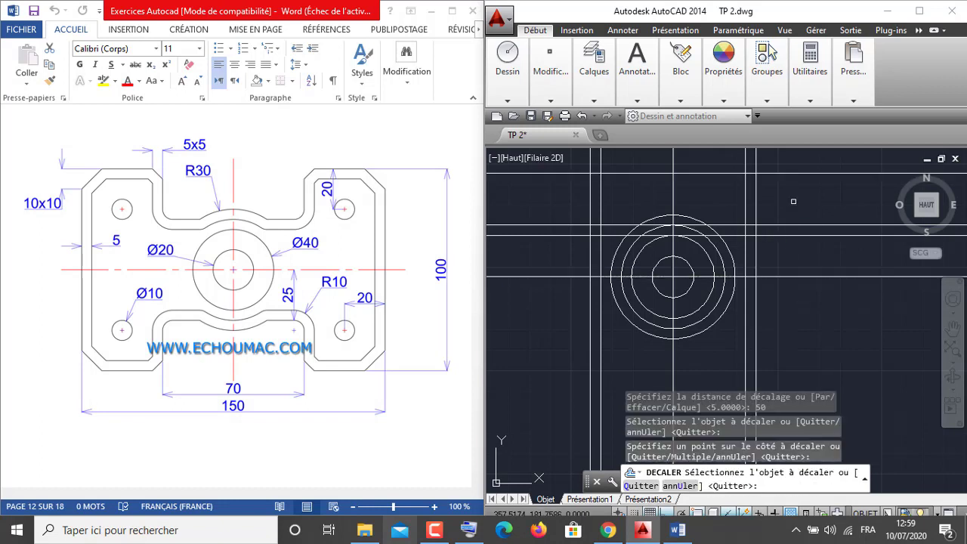
right_click(543, 200)
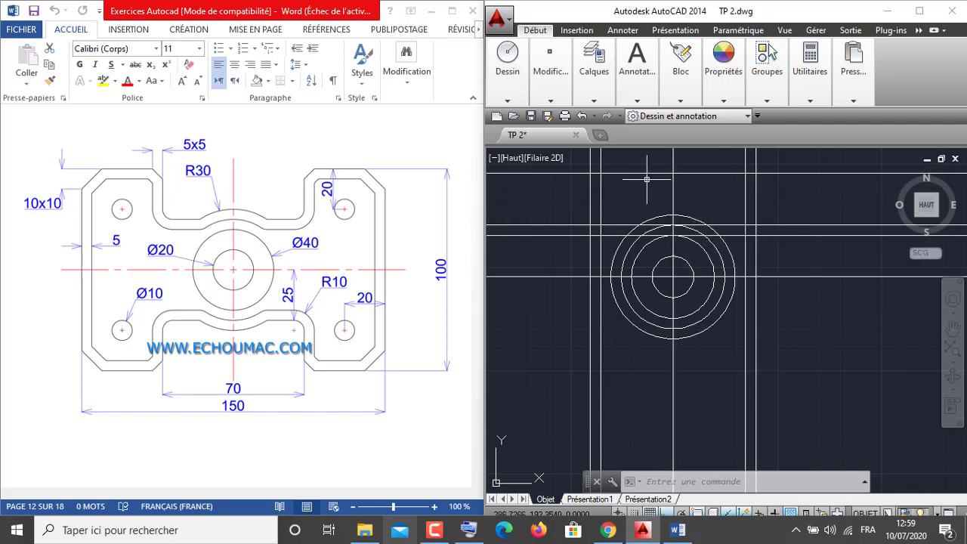
Offset the vertical centre line by 75 to both sides for the plate's 150-wide outline
right_click(541, 206)
click(557, 207)
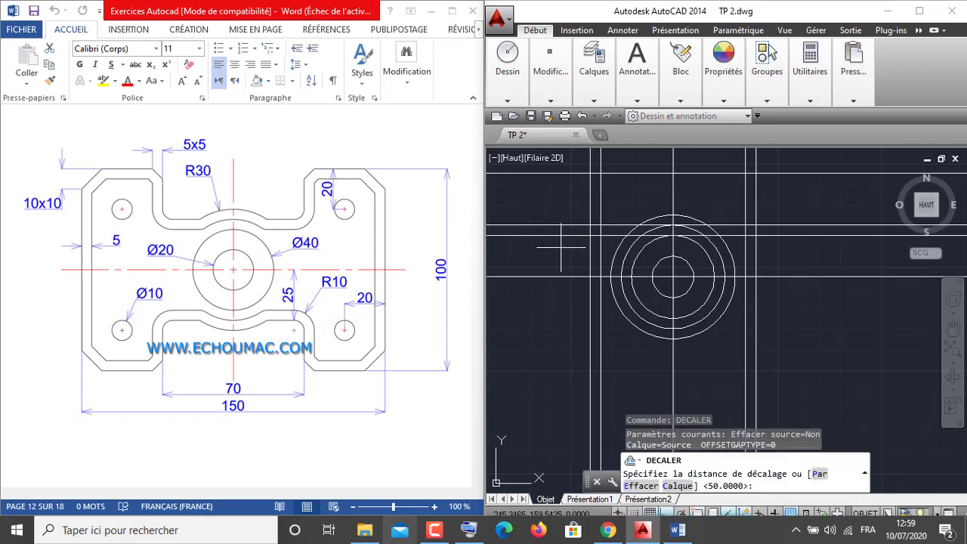
text(75)
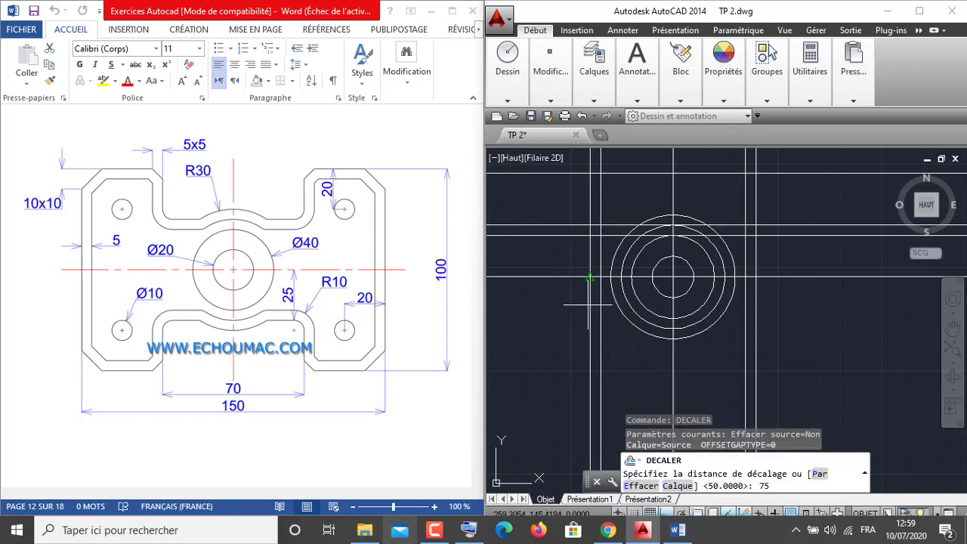
key(Return)
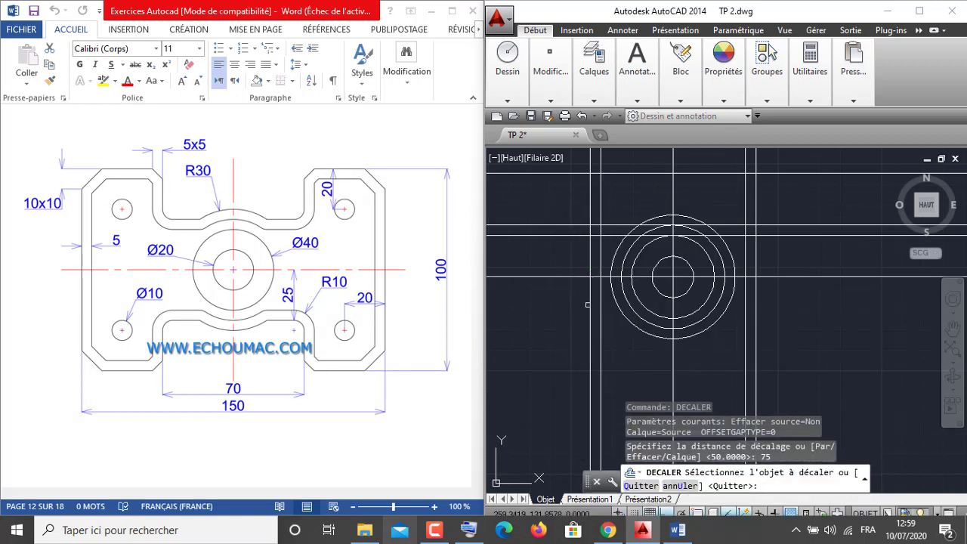
click(675, 197)
click(822, 212)
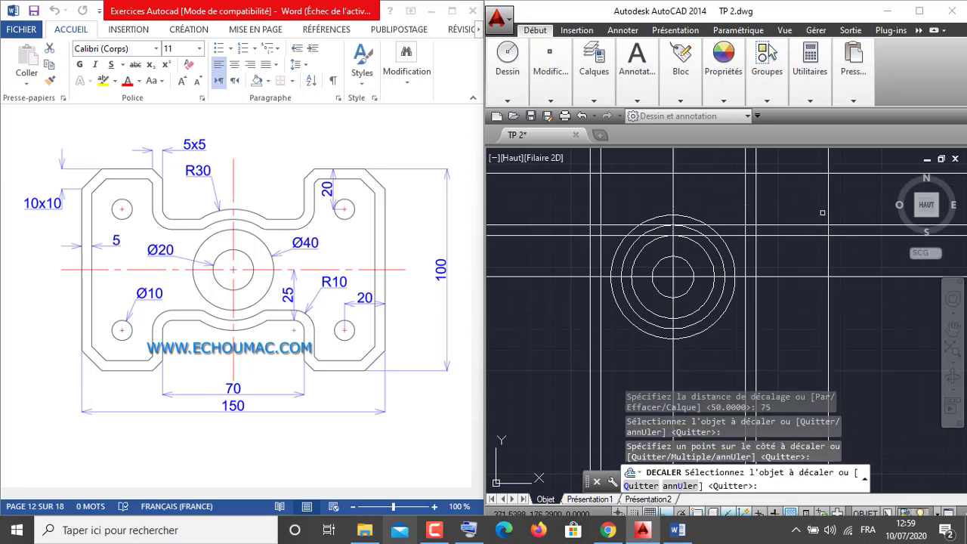
click(671, 210)
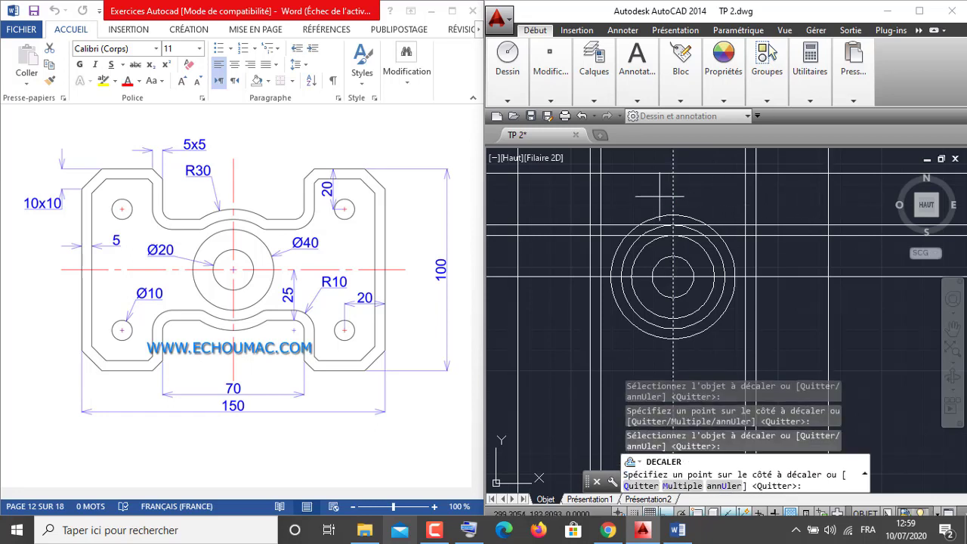
click(538, 212)
right_click(539, 210)
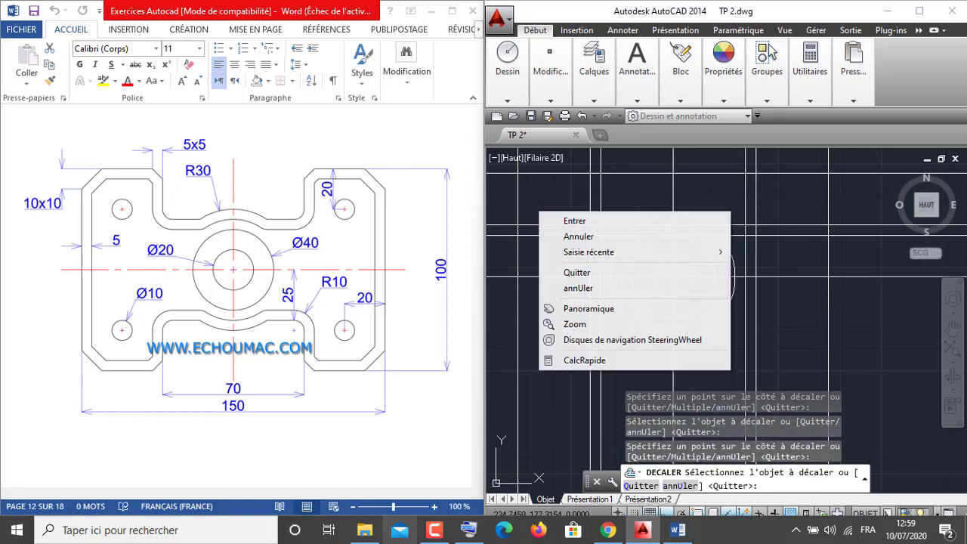
click(555, 218)
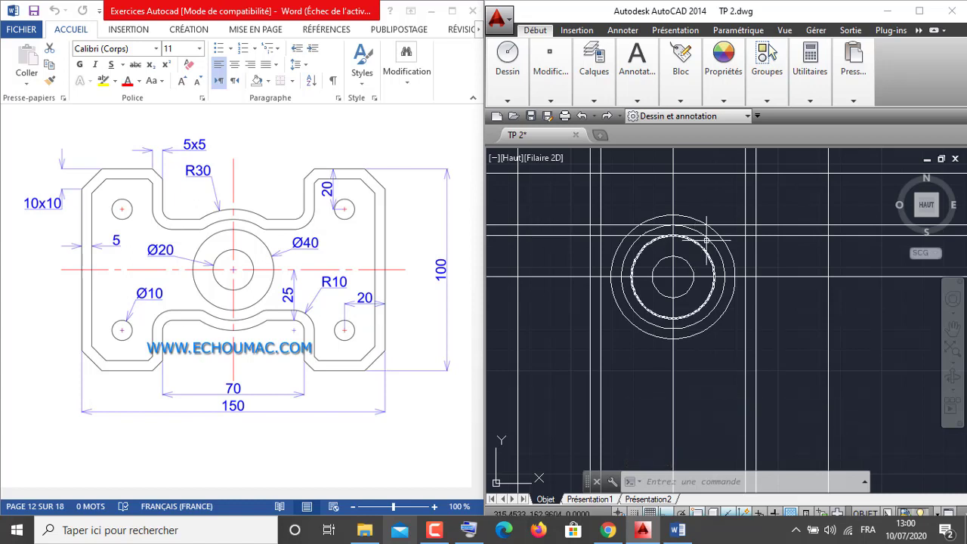
Offset both outermost vertical lines inward by 5, towards the circles' centre
right_click(544, 340)
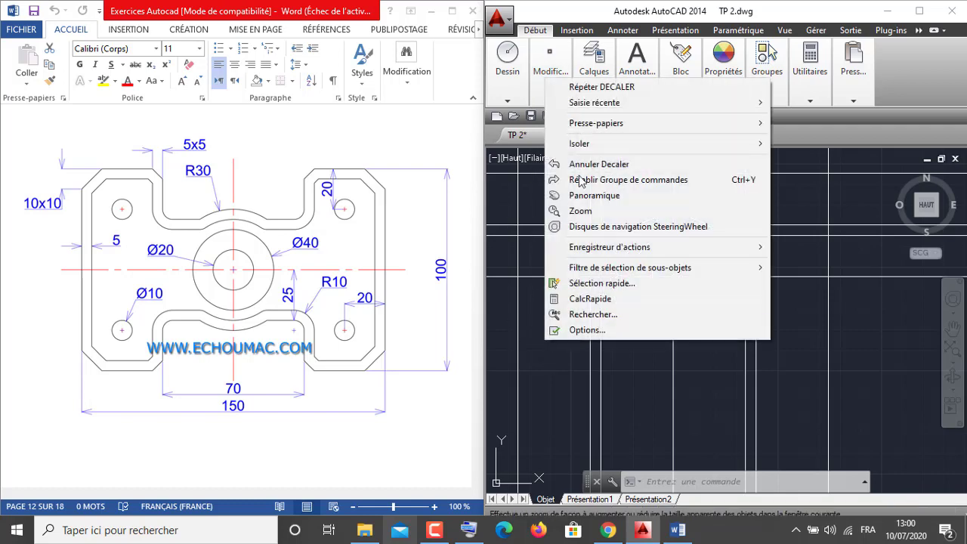
click(616, 85)
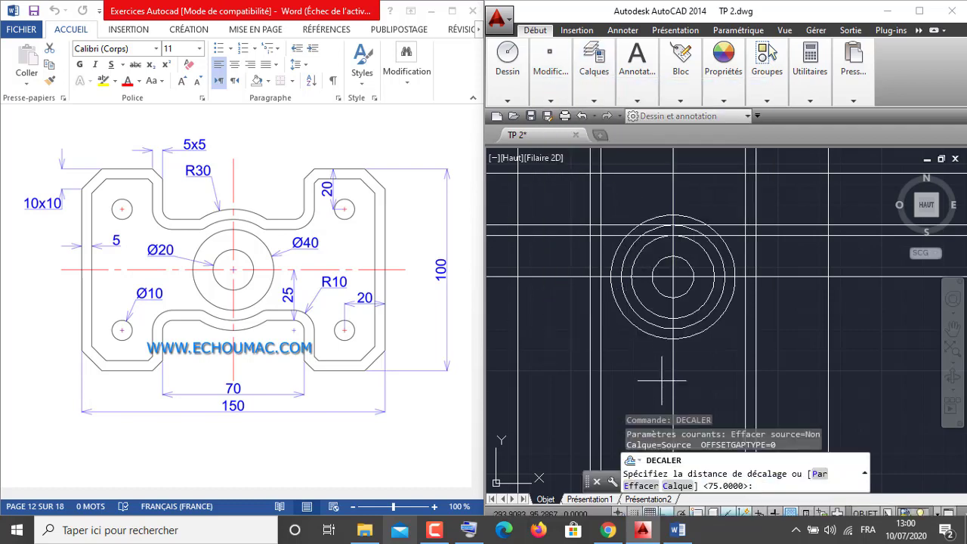
text(5)
key(Return)
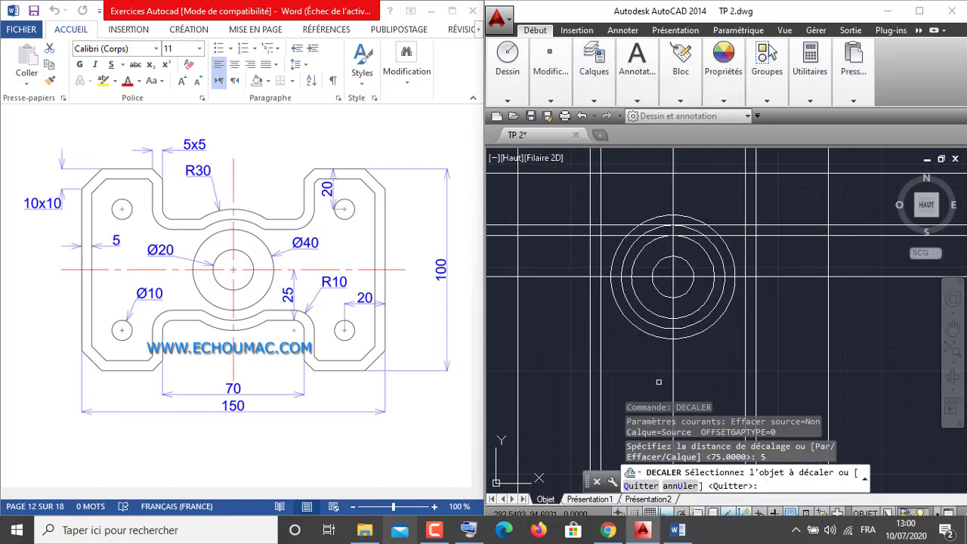
click(827, 192)
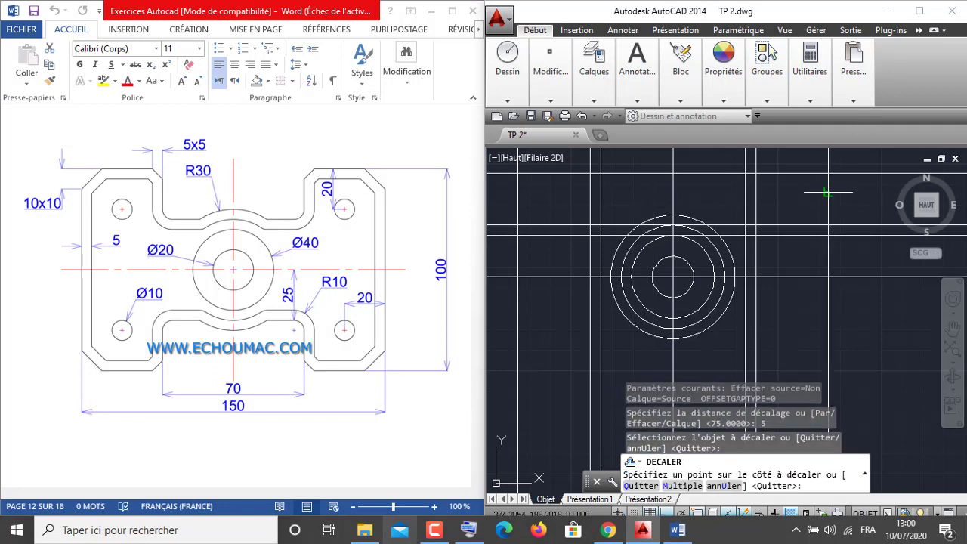
click(818, 191)
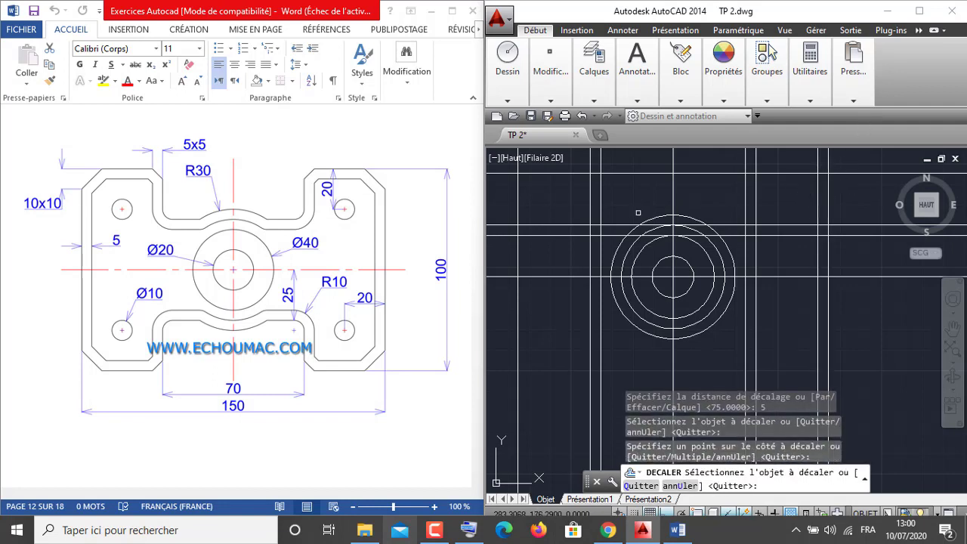
click(516, 202)
click(546, 202)
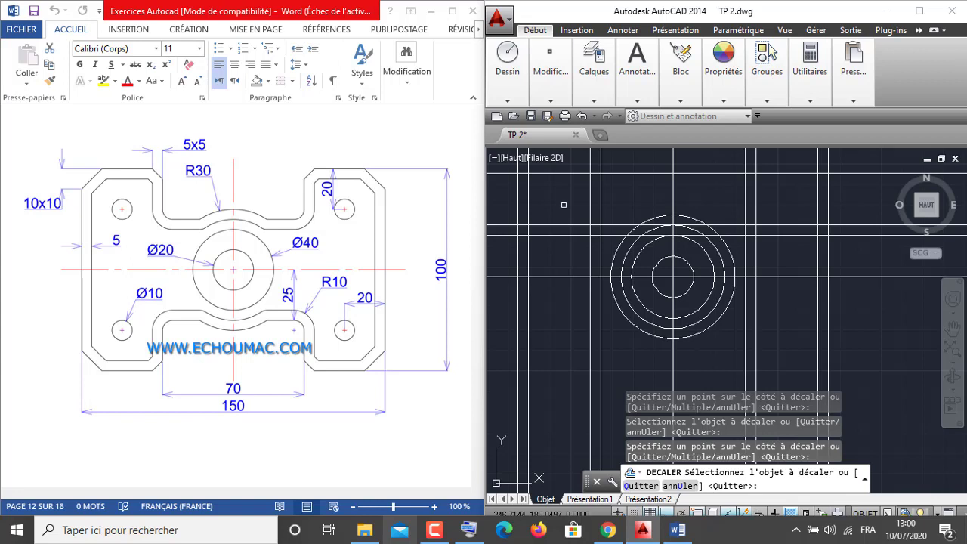
middle_drag(565, 204, 572, 255)
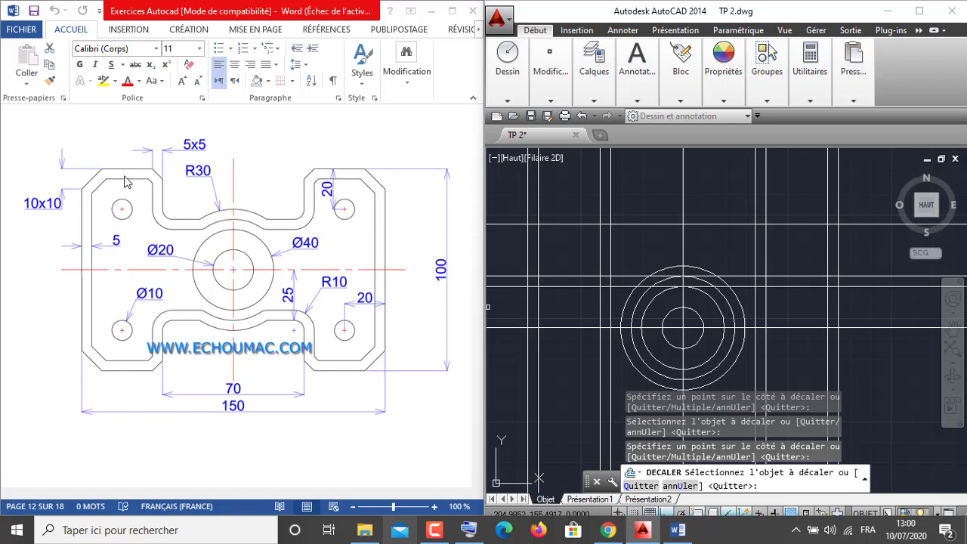
right_click(569, 187)
click(582, 201)
Offset the plate's top edge line downward by 5
right_click(581, 206)
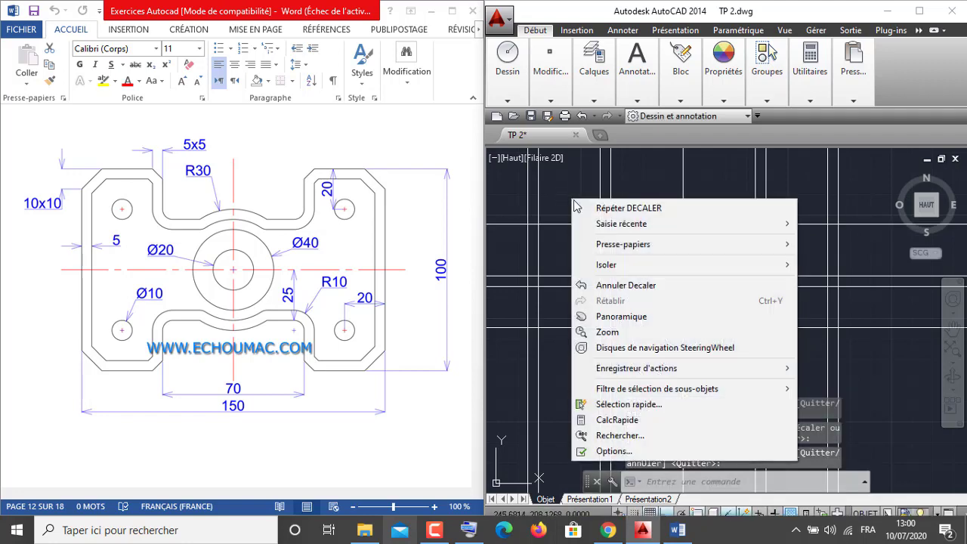
click(584, 207)
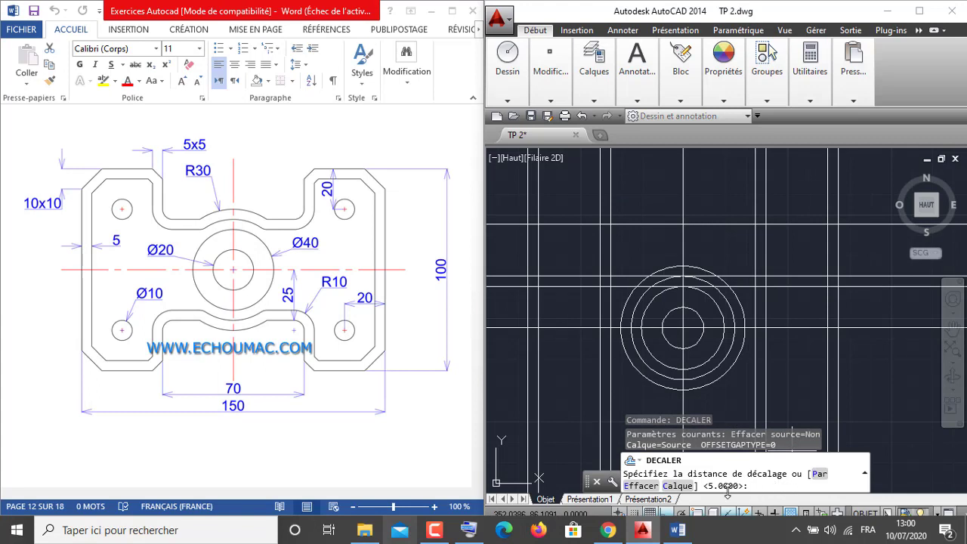
text(5)
key(Return)
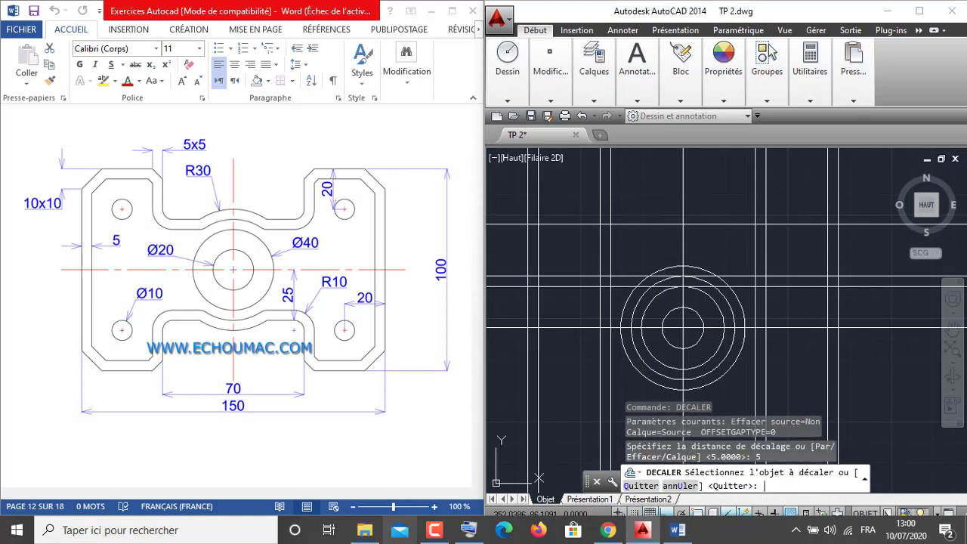
click(560, 225)
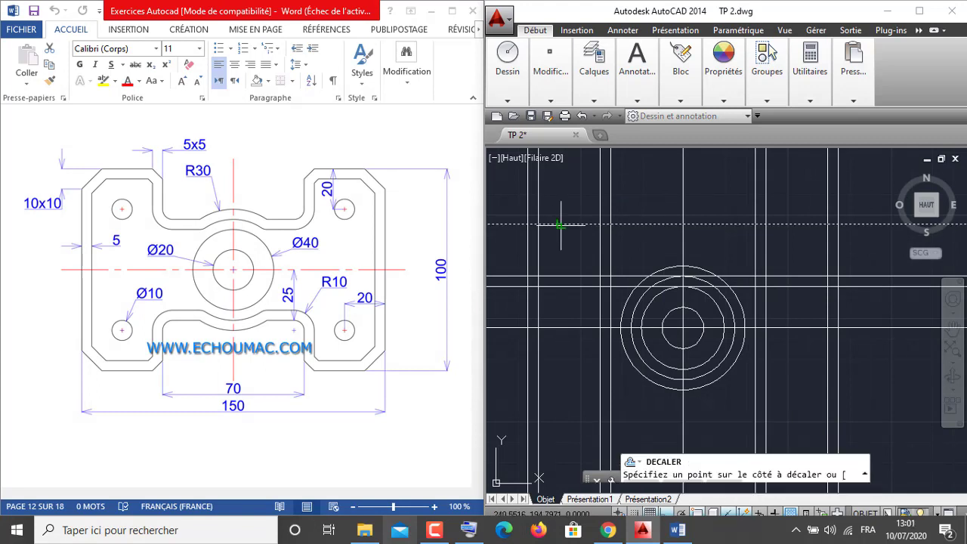
click(562, 240)
right_click(569, 198)
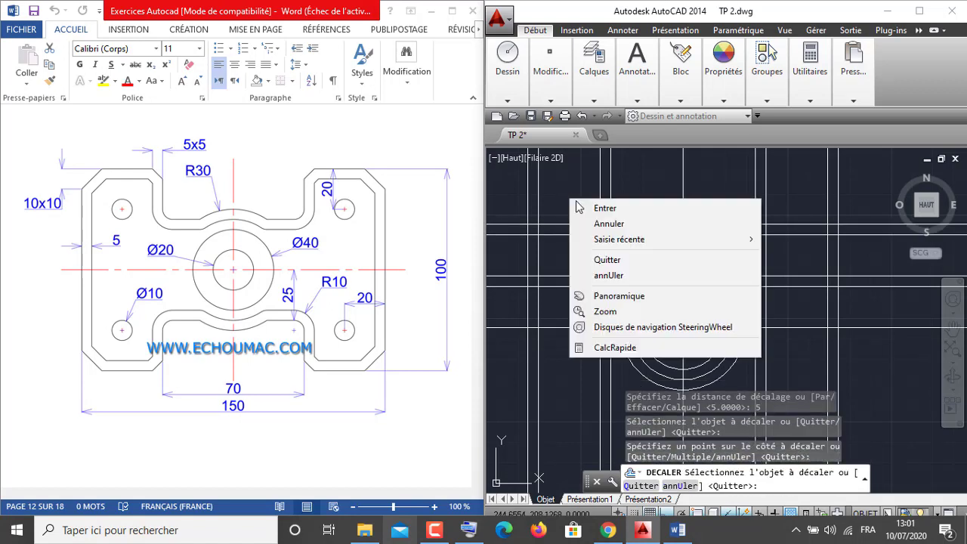
click(571, 208)
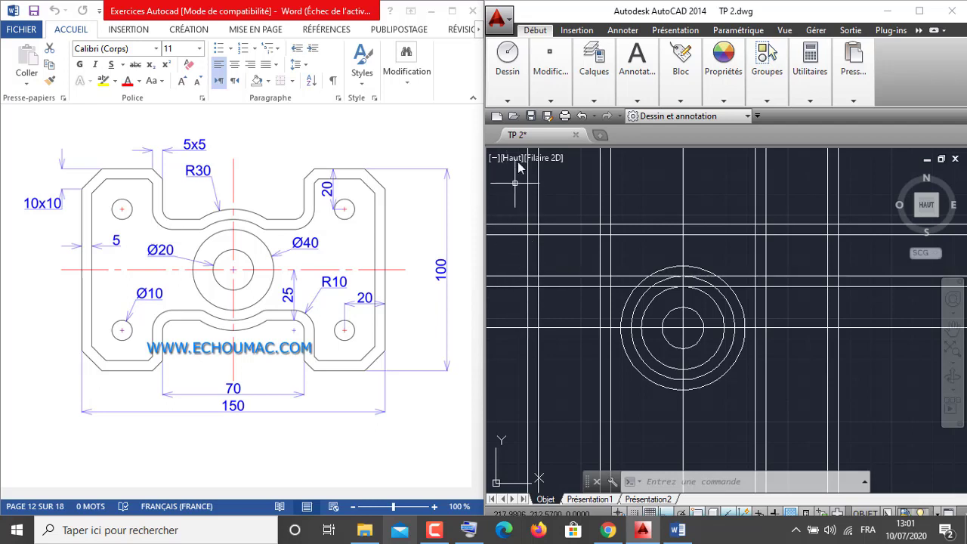
Using all lines and circles as cutting edges, trim the vertical lines above the plate's top edge
mouse_move(551, 99)
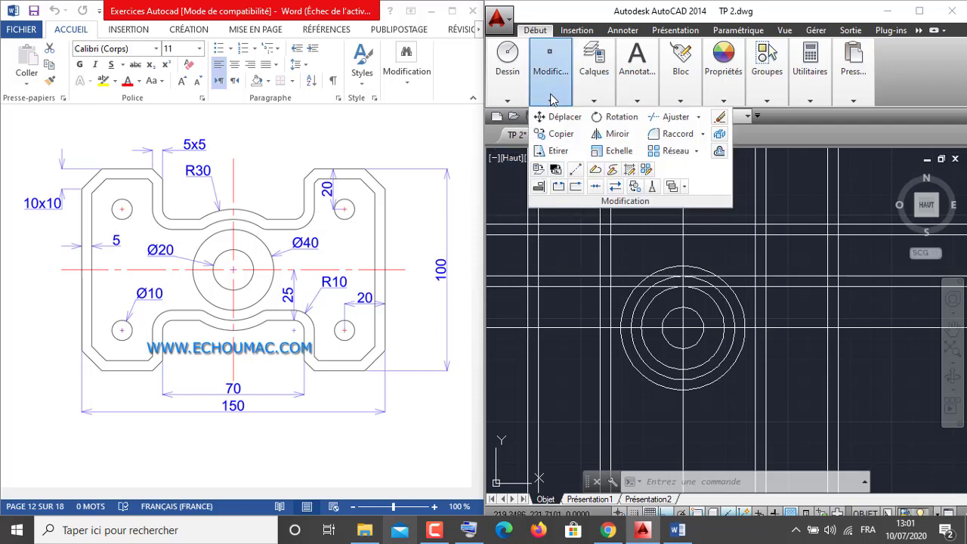
click(657, 118)
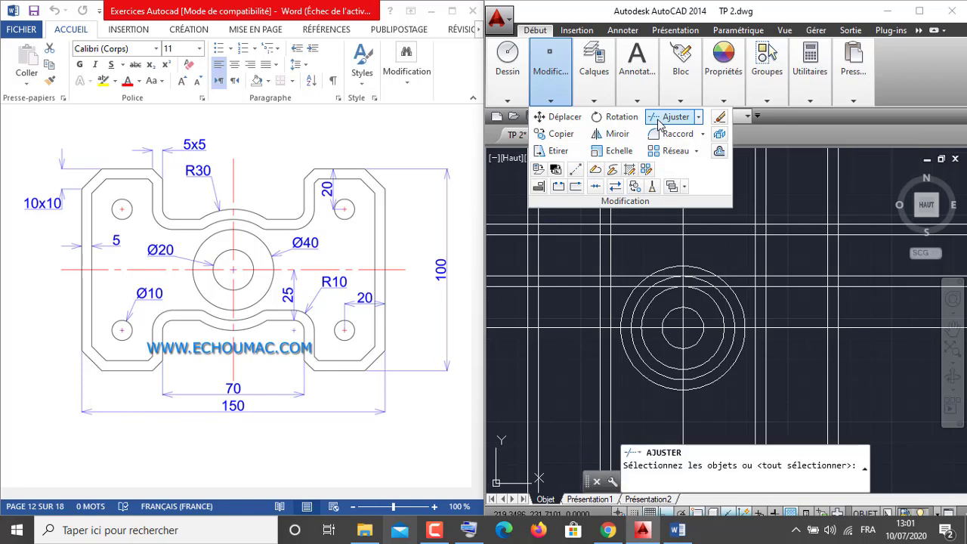
click(877, 189)
click(513, 411)
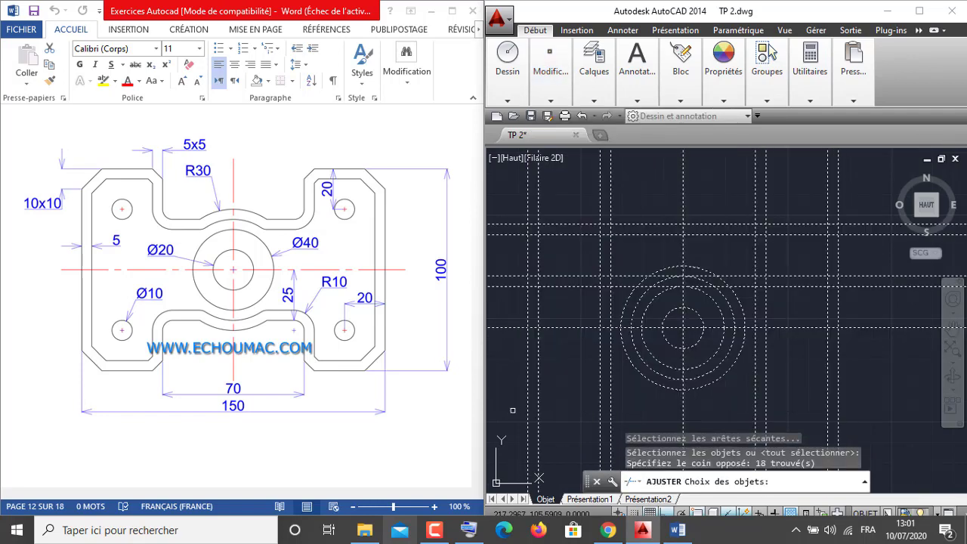
key(Return)
click(855, 167)
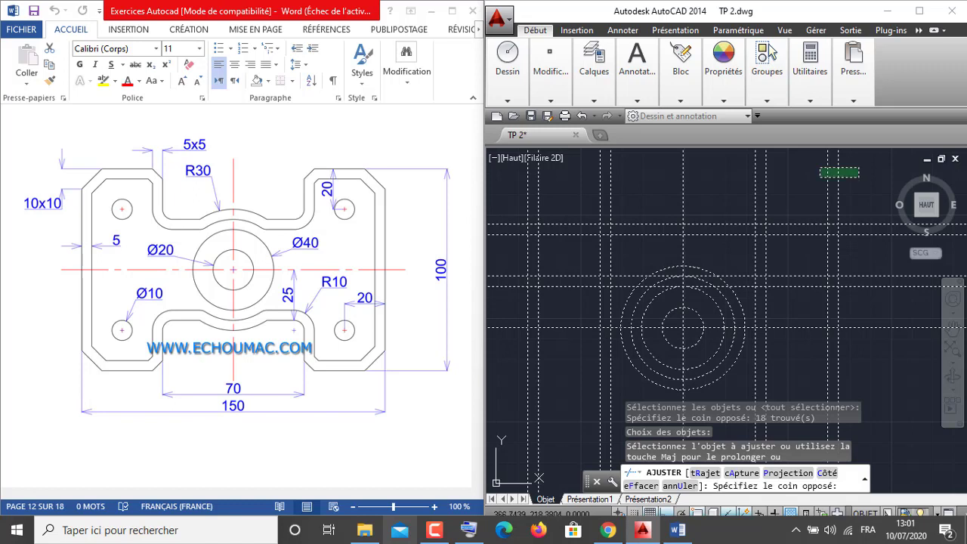
click(510, 198)
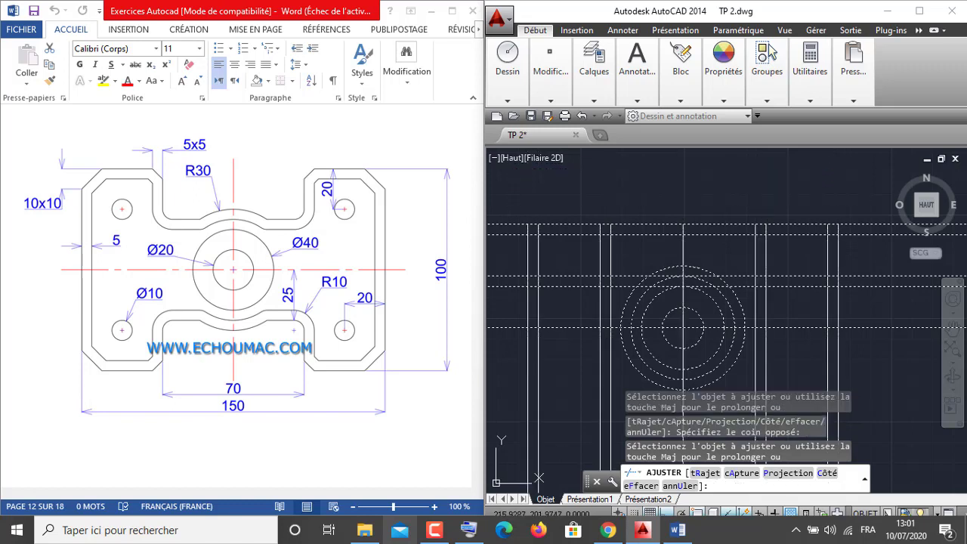
Trim the horizontal lines where they extend beyond the outermost vertical lines on both sides
click(510, 210)
click(499, 345)
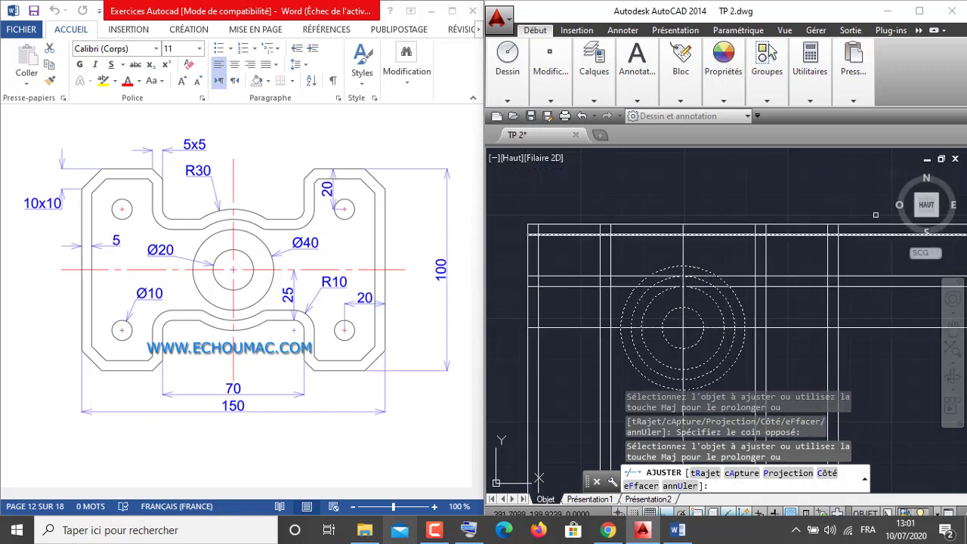
click(868, 208)
click(860, 355)
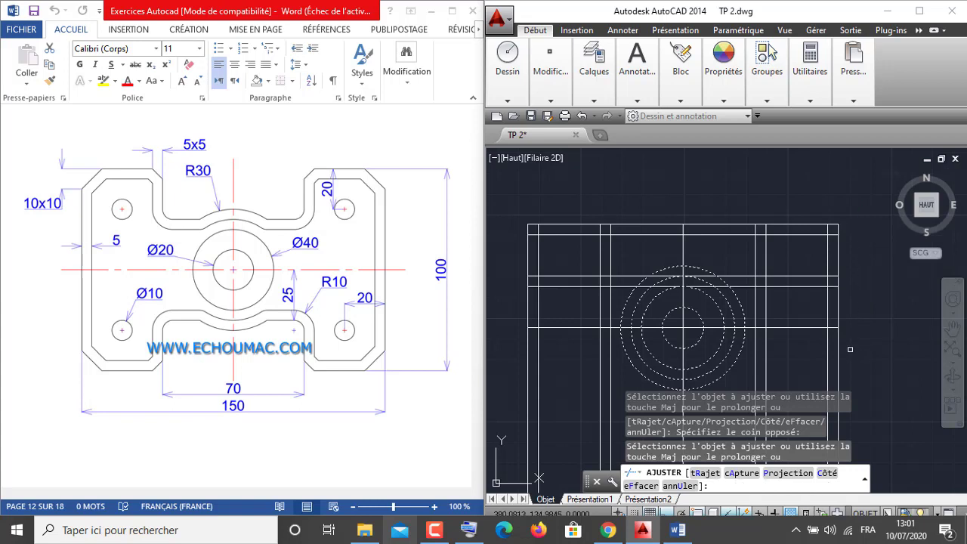
Trim the vertical lines and all concentric circles below the horizontal centre line, leaving only the upper half
click(881, 350)
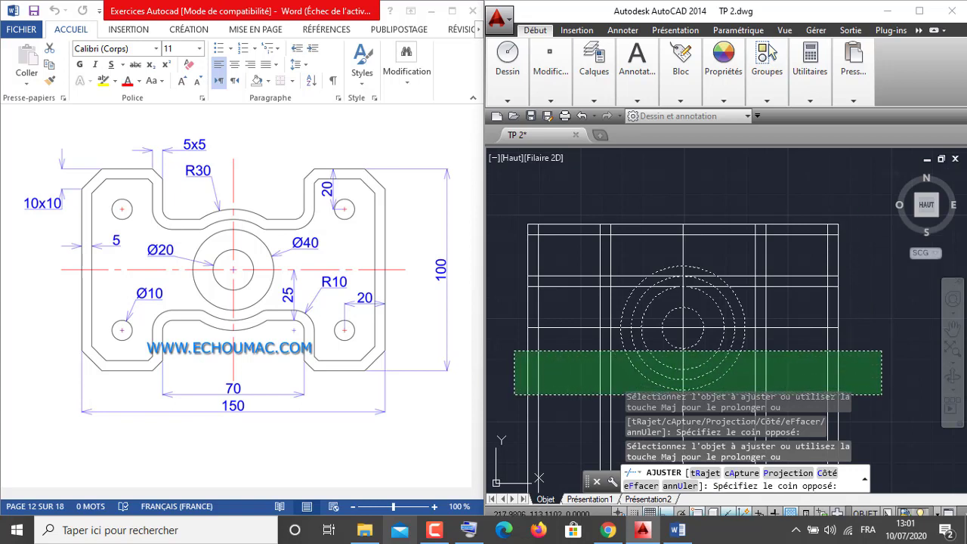
click(513, 394)
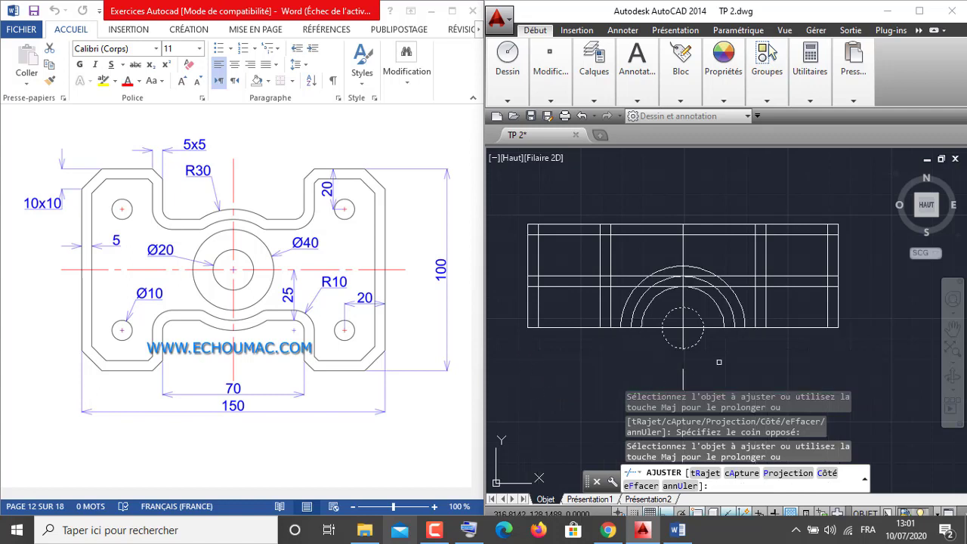
click(698, 341)
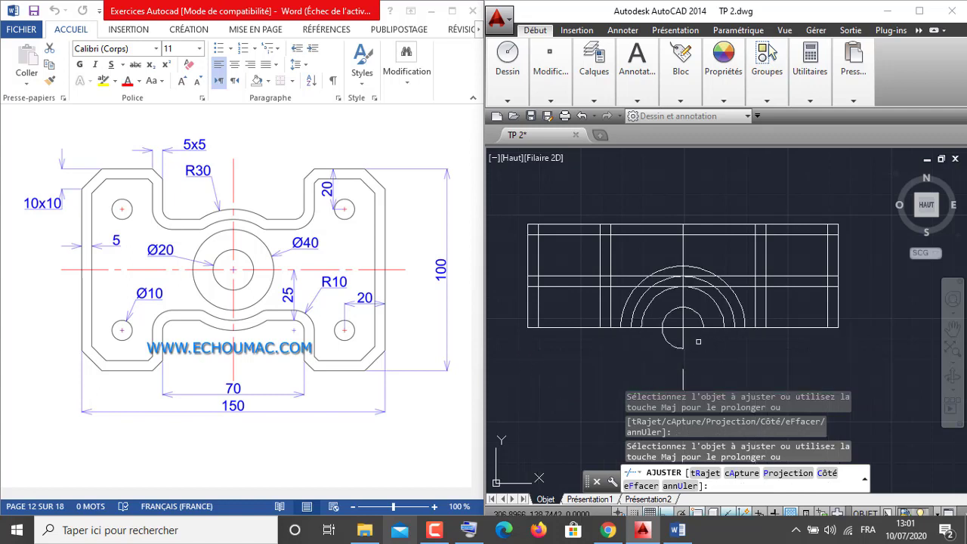
click(671, 343)
click(683, 338)
right_click(663, 367)
click(683, 156)
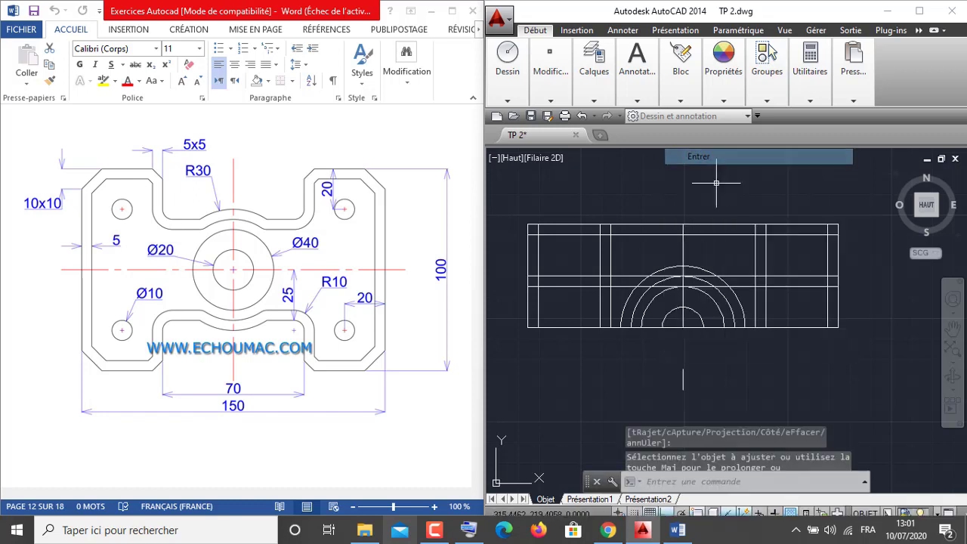
Erase the leftover segment of the vertical centre line below the half plate
click(683, 361)
right_click(650, 380)
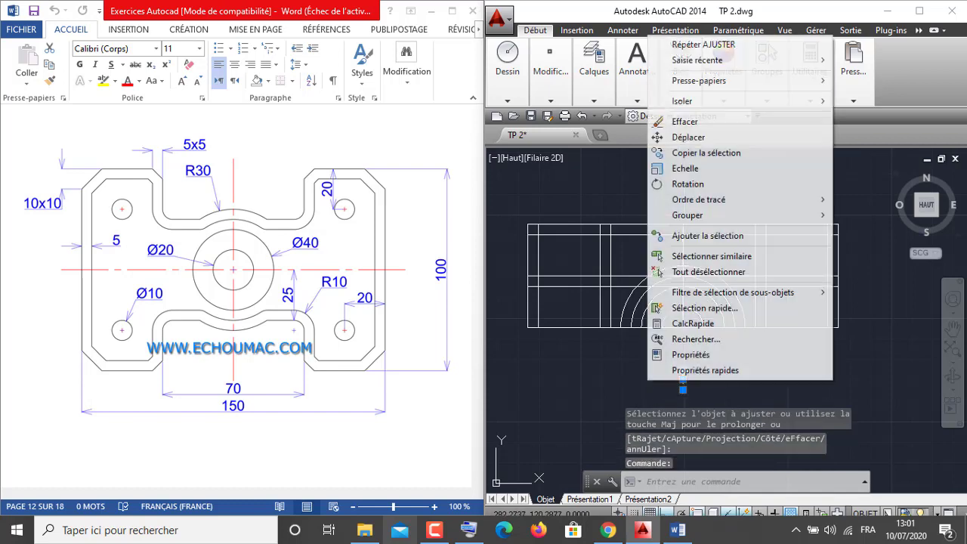
click(685, 121)
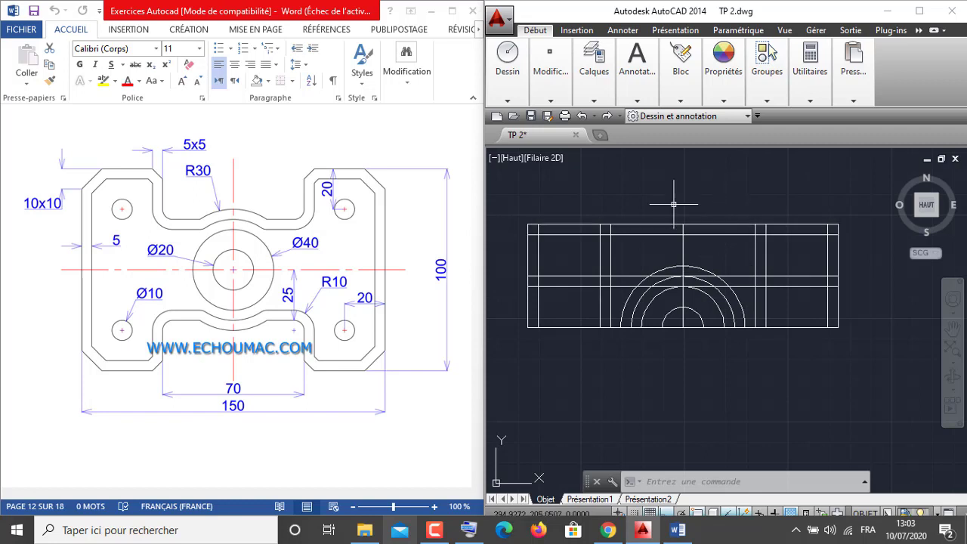
Using all objects as cutting edges, trim the top edge, its 5 offset and the centre line within the central recess
mouse_move(558, 93)
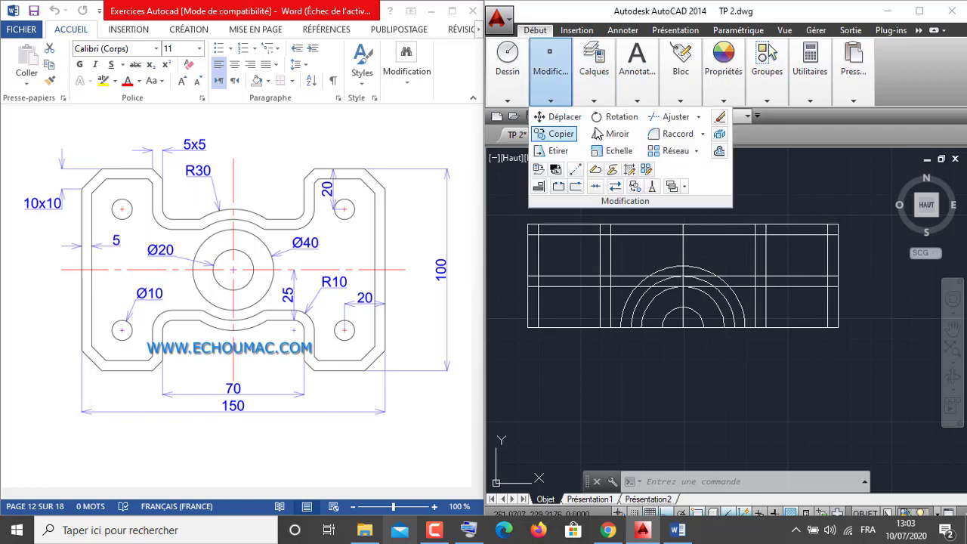
click(674, 116)
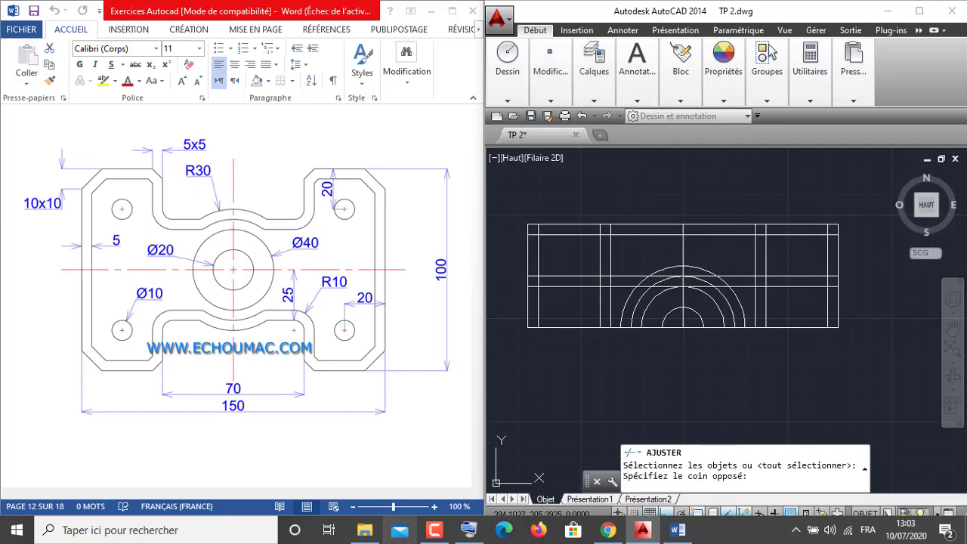
click(880, 204)
click(514, 360)
key(Return)
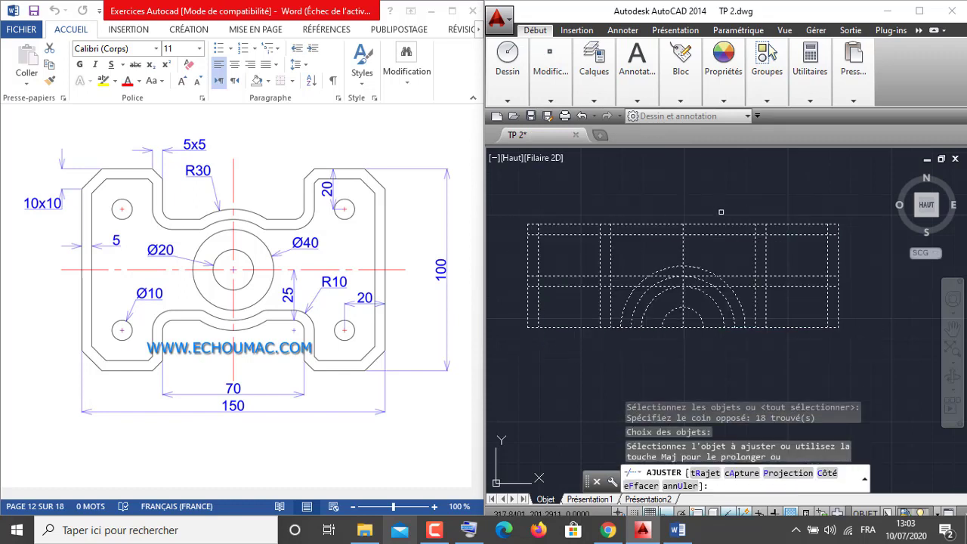
click(727, 206)
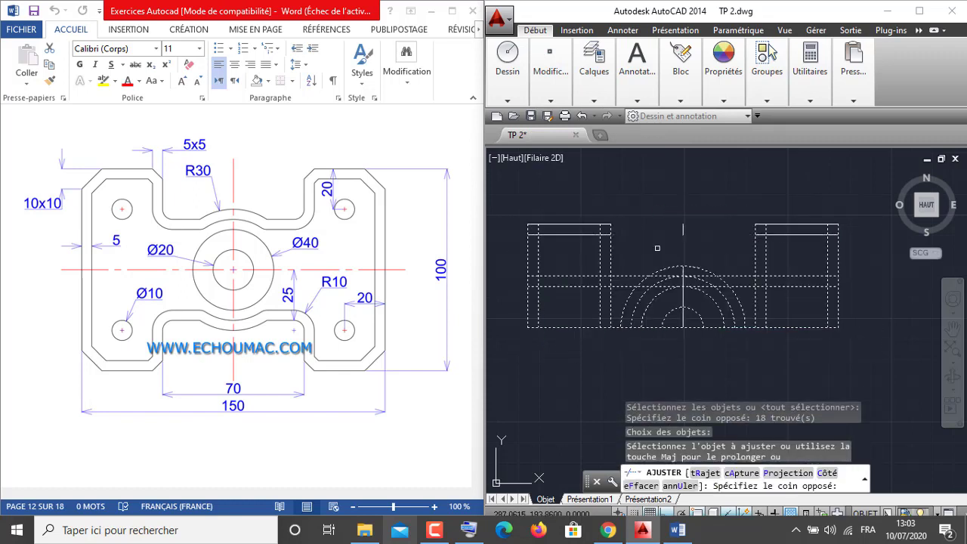
click(656, 250)
right_click(711, 208)
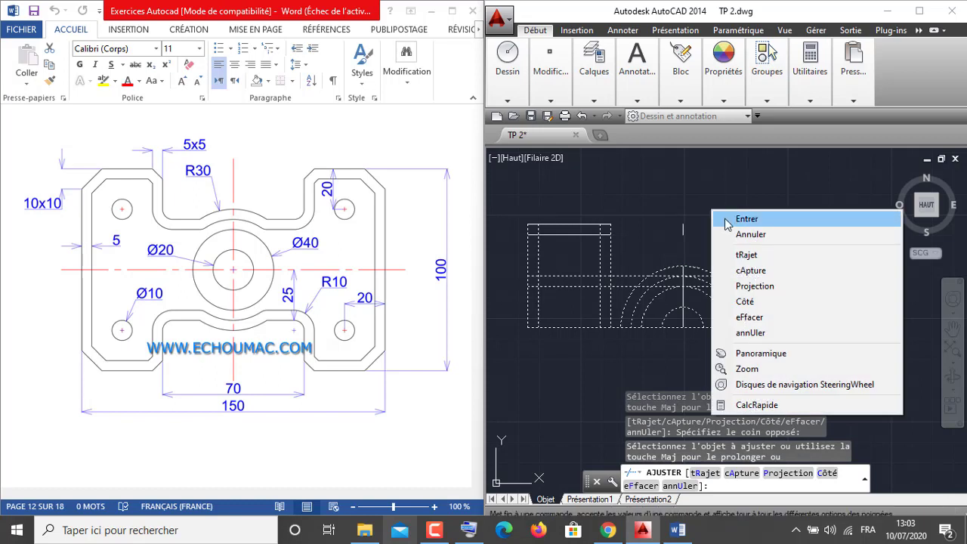
click(723, 216)
With the central arcs and horizontal lines as cutting edges, trim both ends of the second-largest arc below the lower recess line
scroll(695, 216, down, 2)
scroll(724, 299, up, 2)
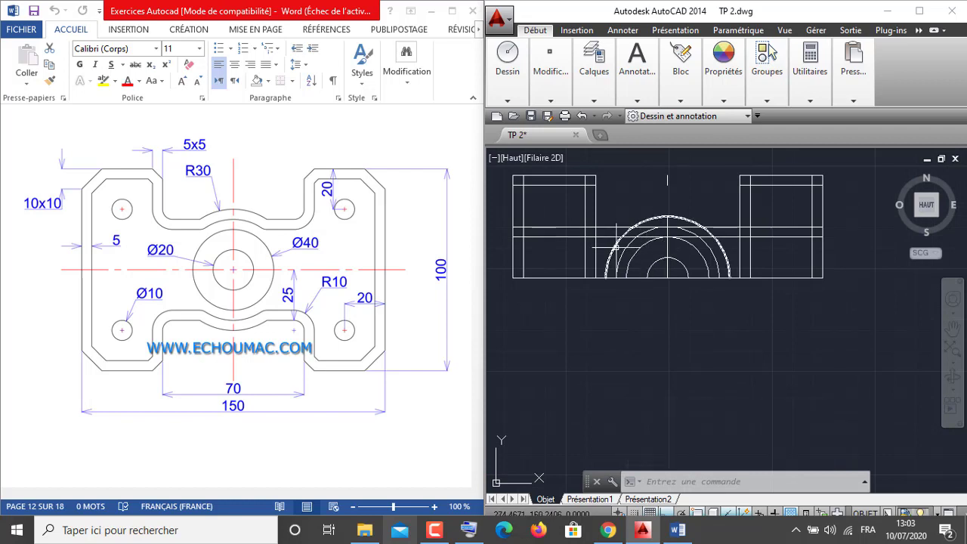
scroll(615, 245, up, 1)
scroll(643, 277, up, 1)
middle_drag(643, 277, 648, 296)
right_click(619, 198)
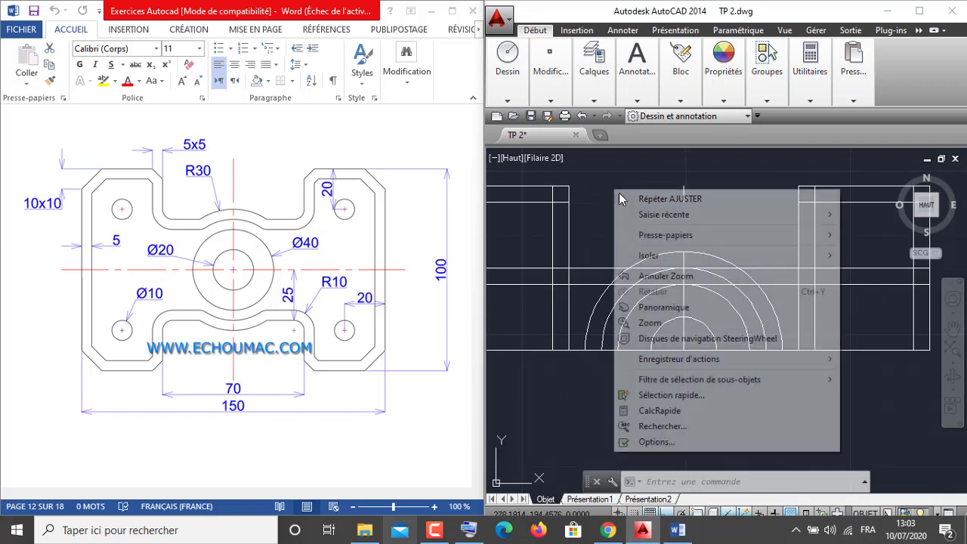
click(646, 199)
click(769, 221)
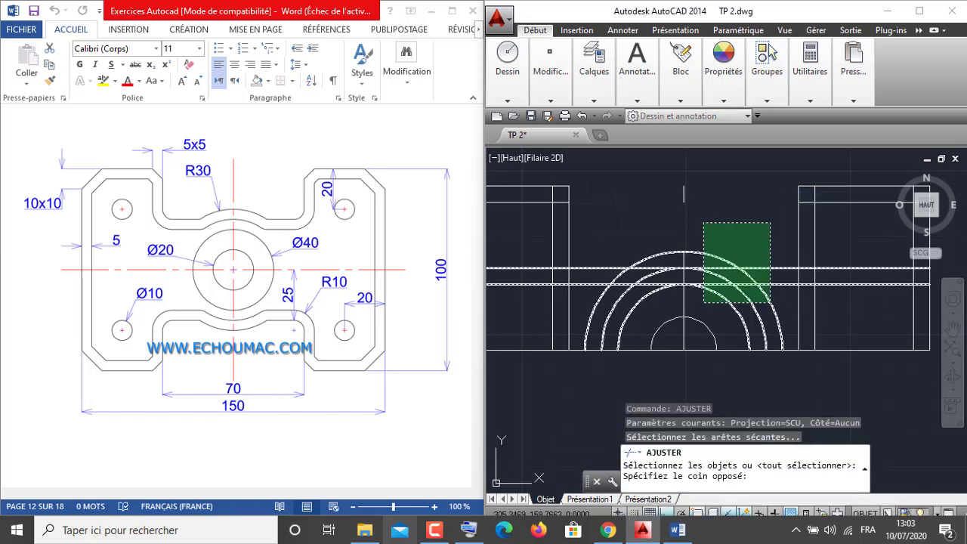
click(601, 380)
key(Return)
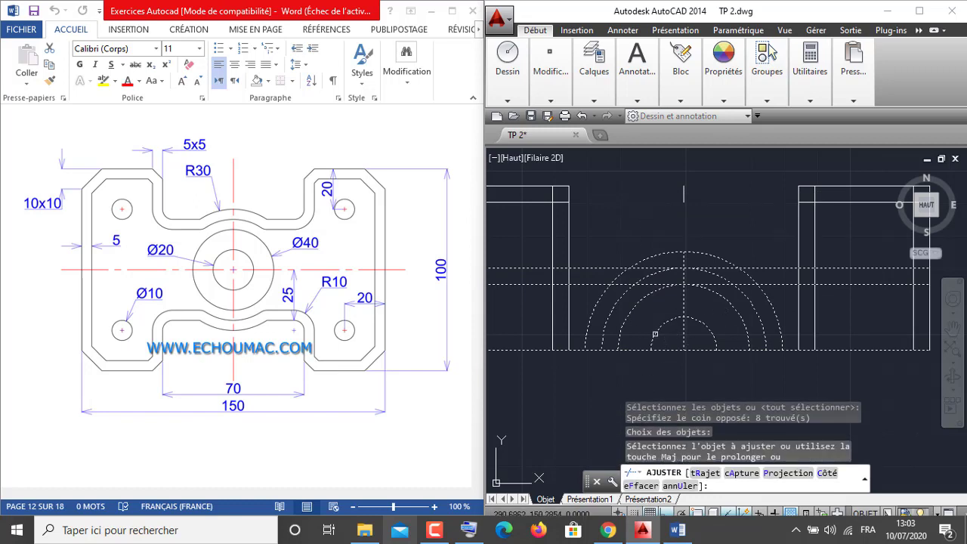
click(621, 296)
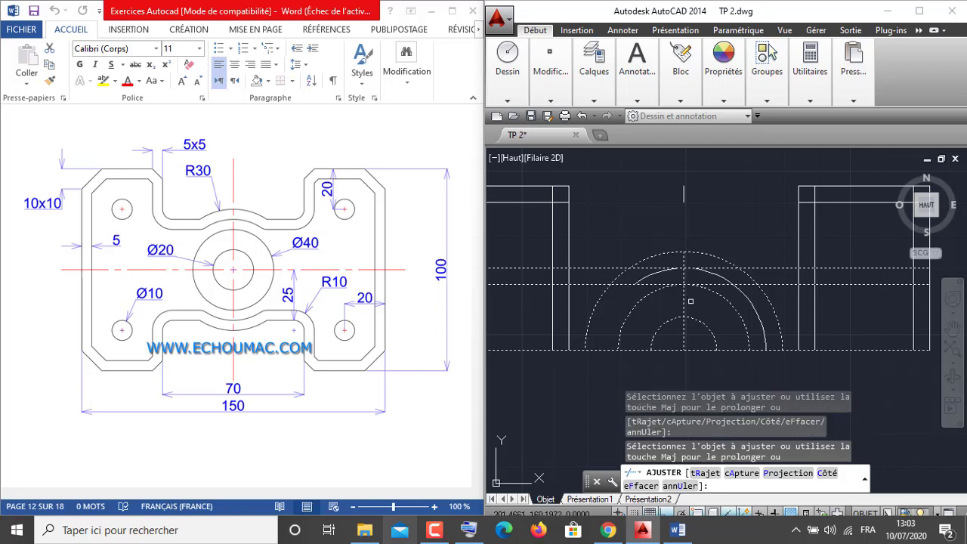
click(753, 306)
Trim both ends of the outermost arc back to the upper recess line
click(774, 310)
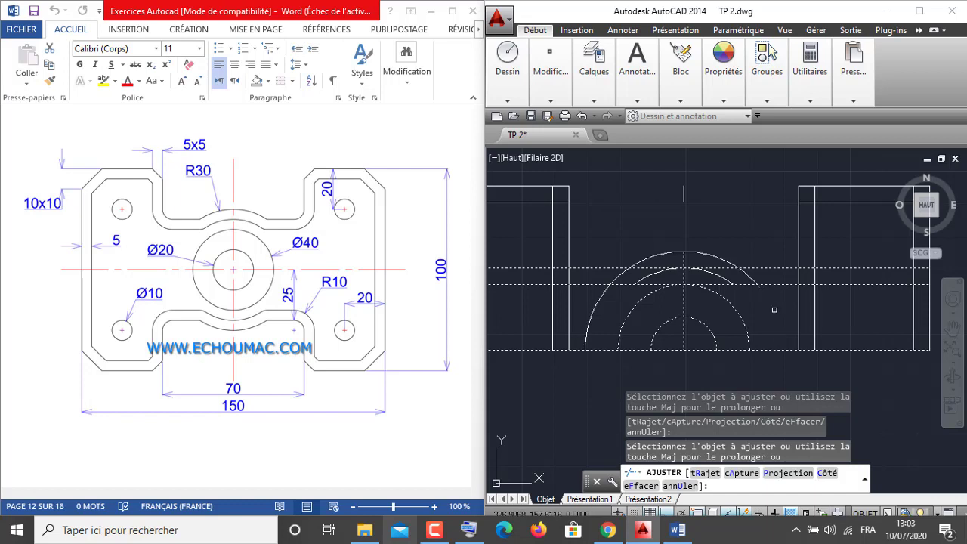
click(744, 276)
click(604, 293)
click(620, 276)
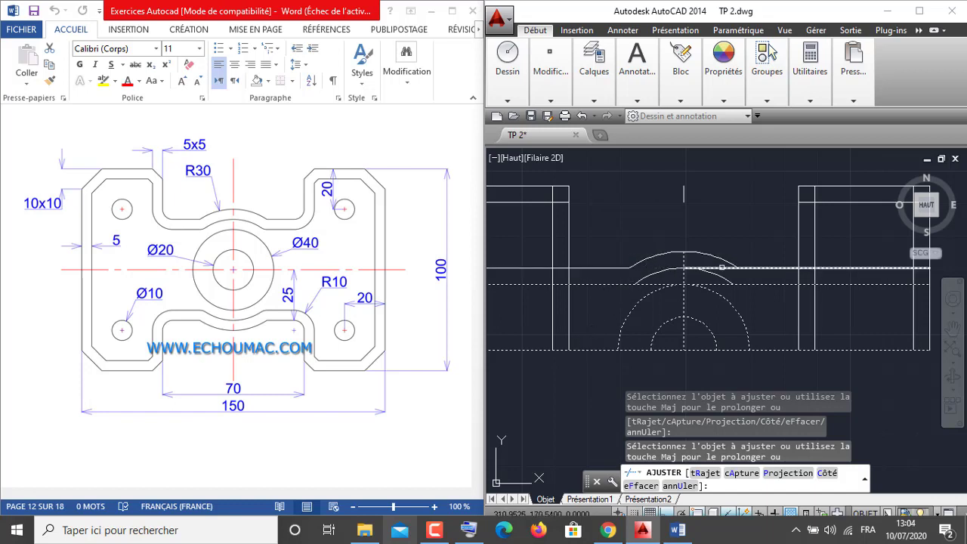
Trim the horizontal recess lines where they run beneath the two bulging arcs
click(717, 269)
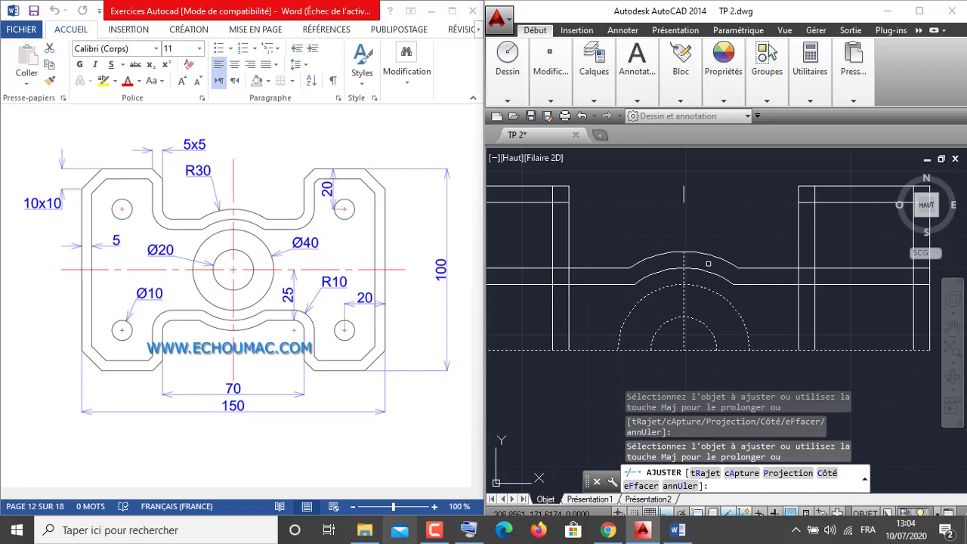
scroll(716, 211, down, 2)
right_click(716, 212)
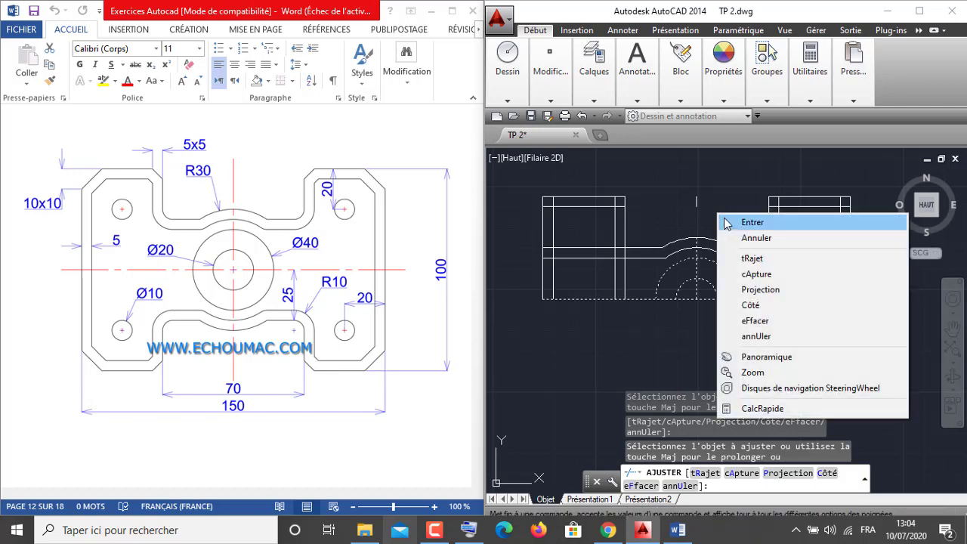
click(727, 220)
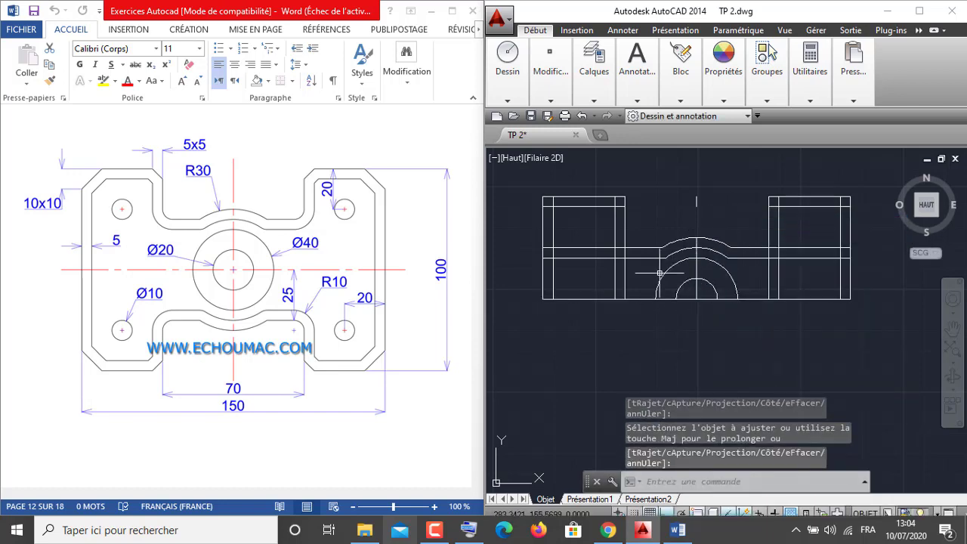
Erase the leftover segment of the vertical centre line at the top of the central recess
click(718, 192)
click(695, 201)
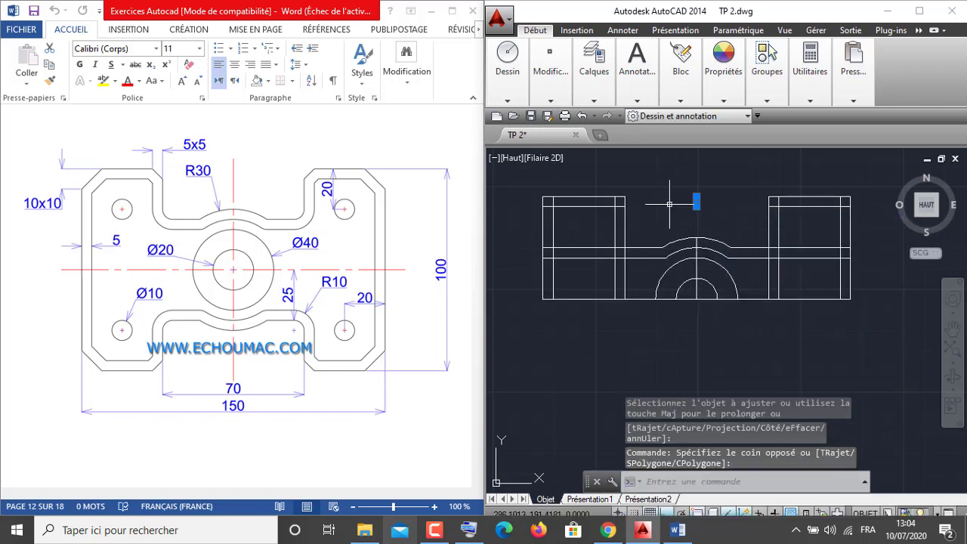
right_click(645, 227)
click(650, 256)
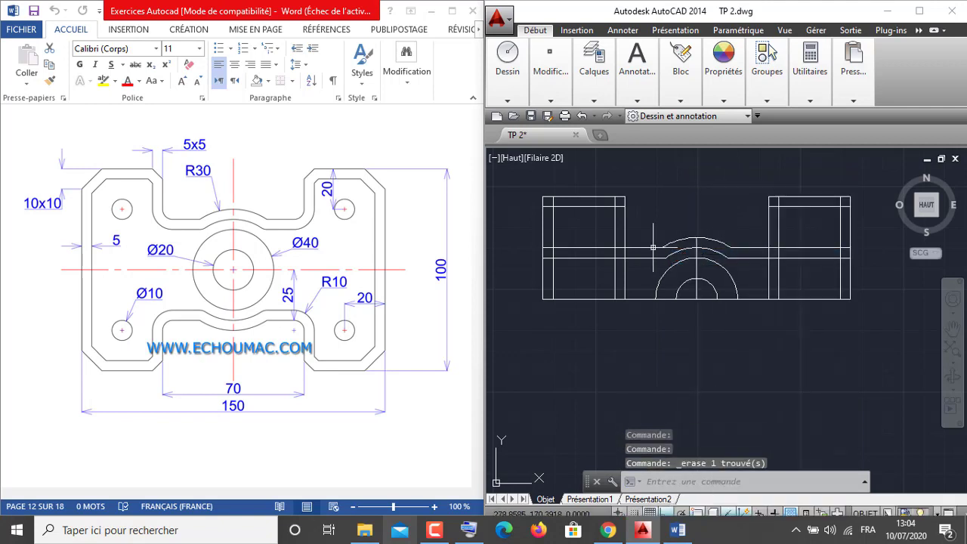
Using all objects as cutting edges, trim the line overlaps between the left block's outer and inset contours beside the recess
click(550, 68)
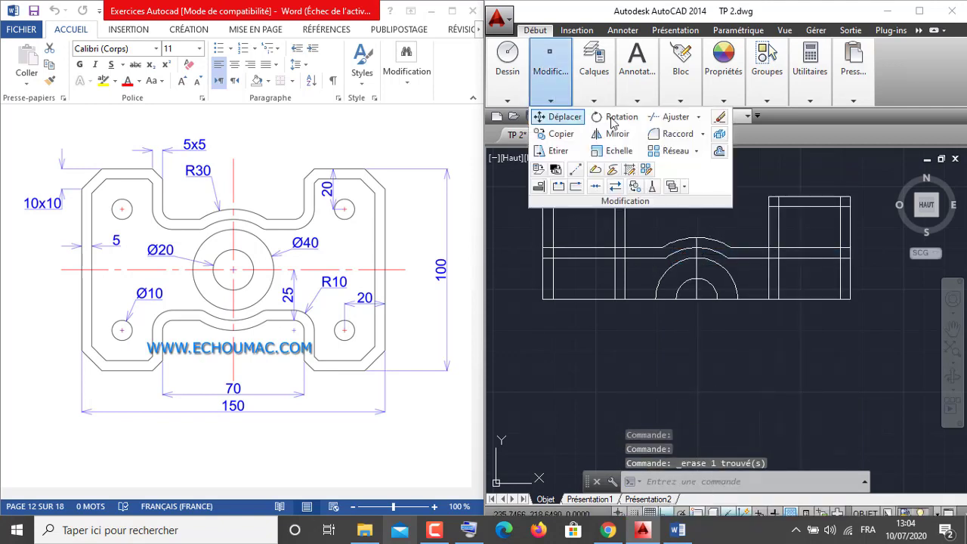
click(660, 123)
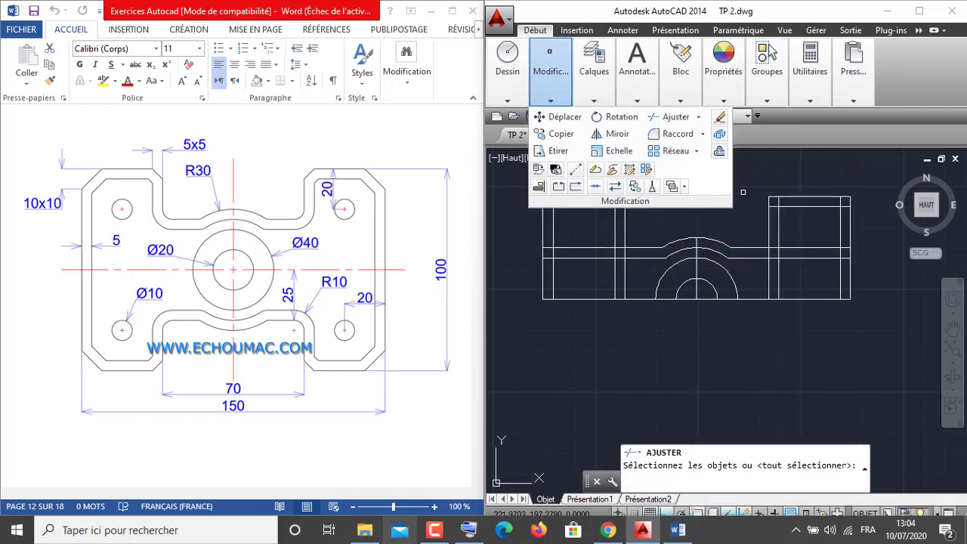
click(880, 171)
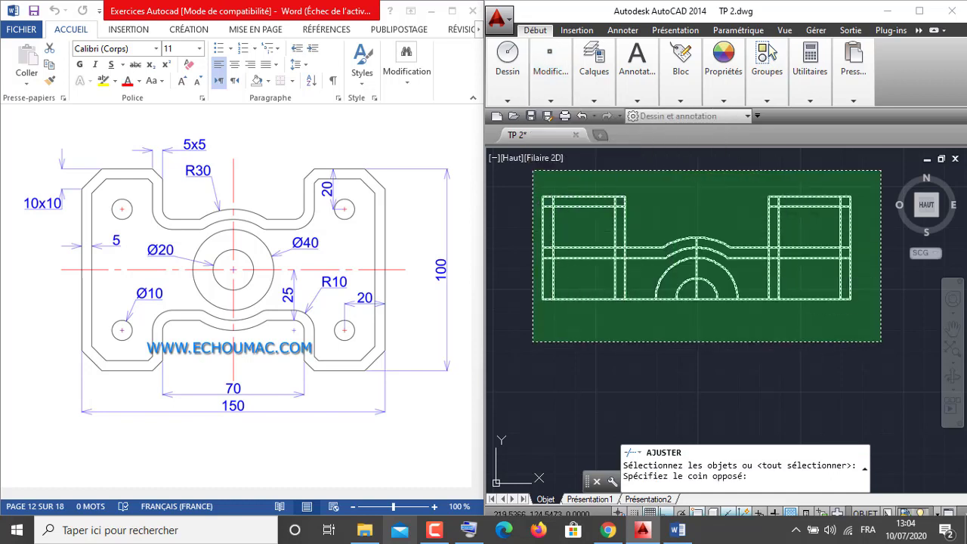
click(533, 344)
key(Return)
scroll(537, 316, up, 2)
middle_drag(614, 274, 583, 370)
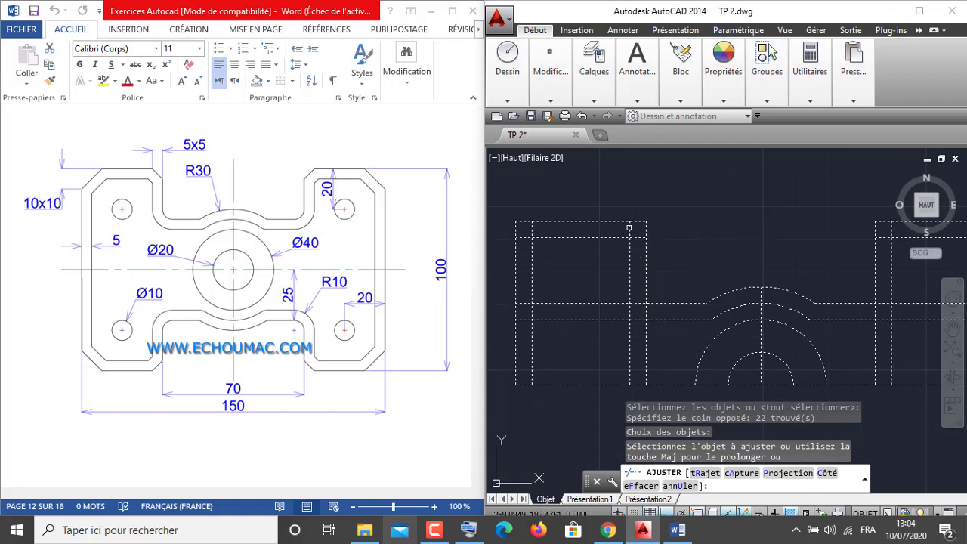
right_click(725, 228)
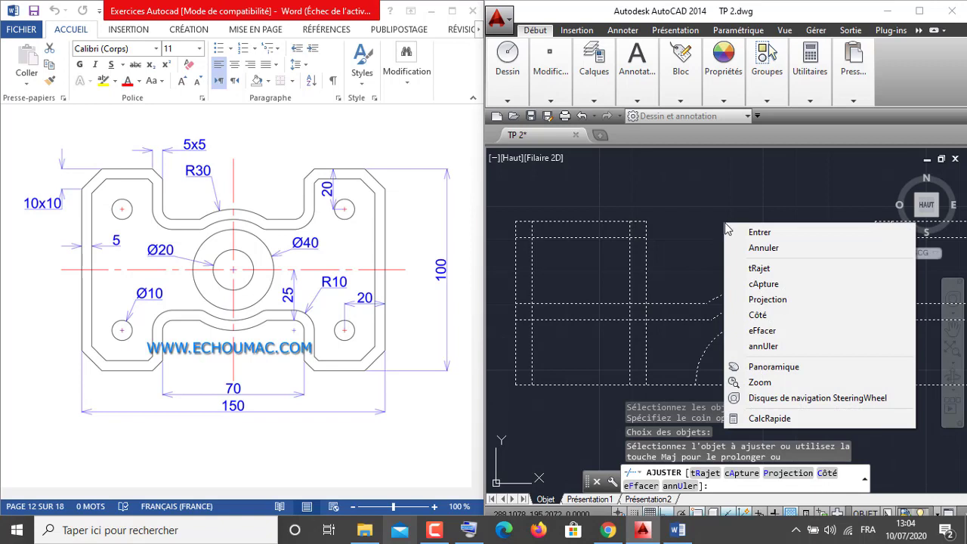
click(630, 229)
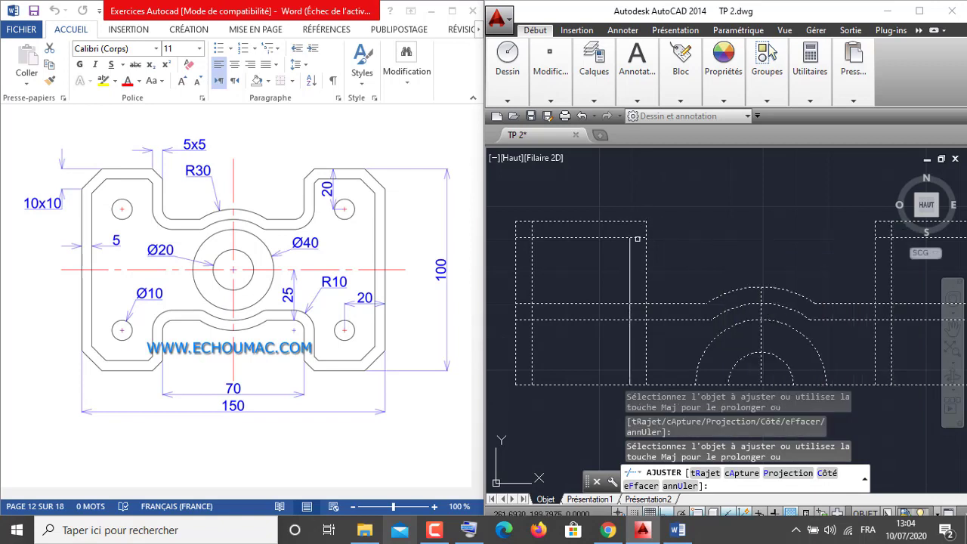
click(638, 237)
click(637, 302)
Trim the left block's inset vertical below the lower recess line and the horizontal recess lines crossing the block's interior
click(671, 348)
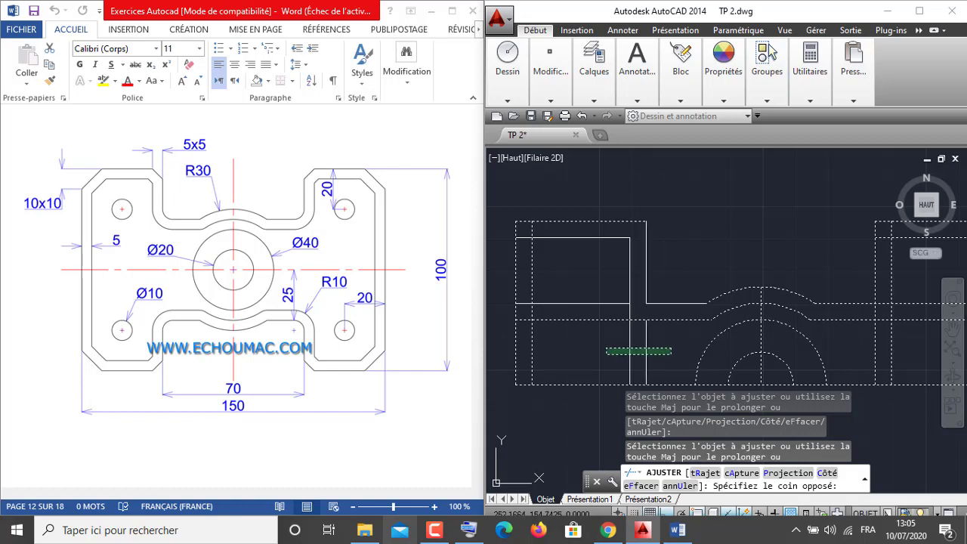
click(606, 353)
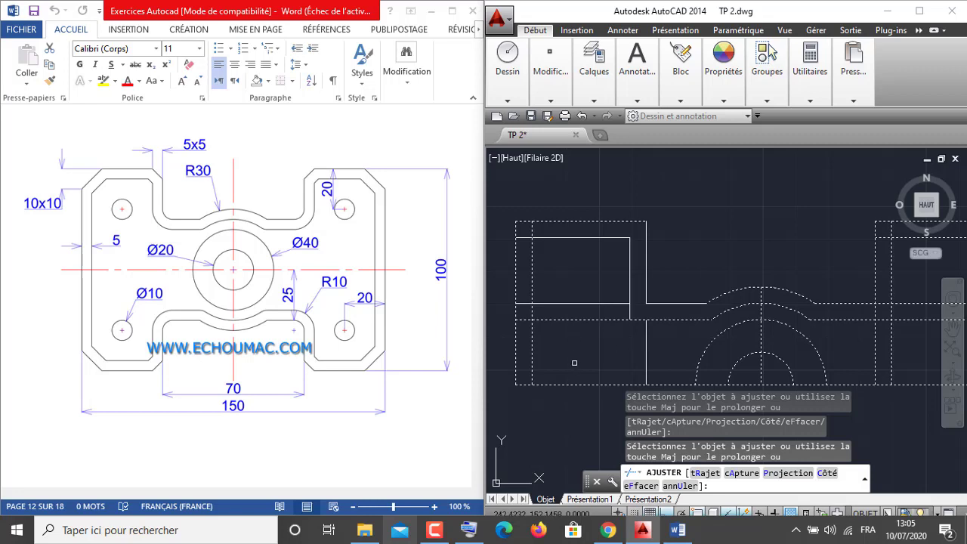
click(590, 292)
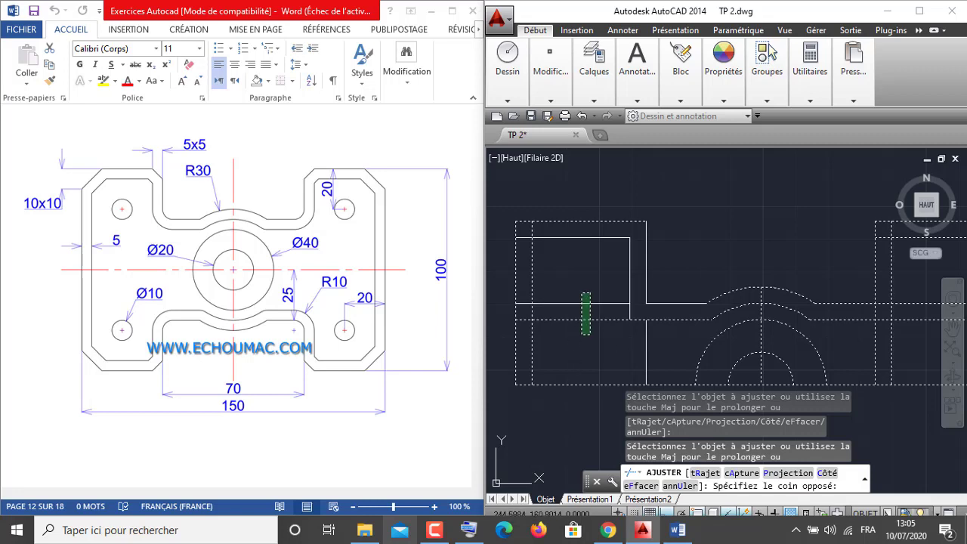
click(581, 334)
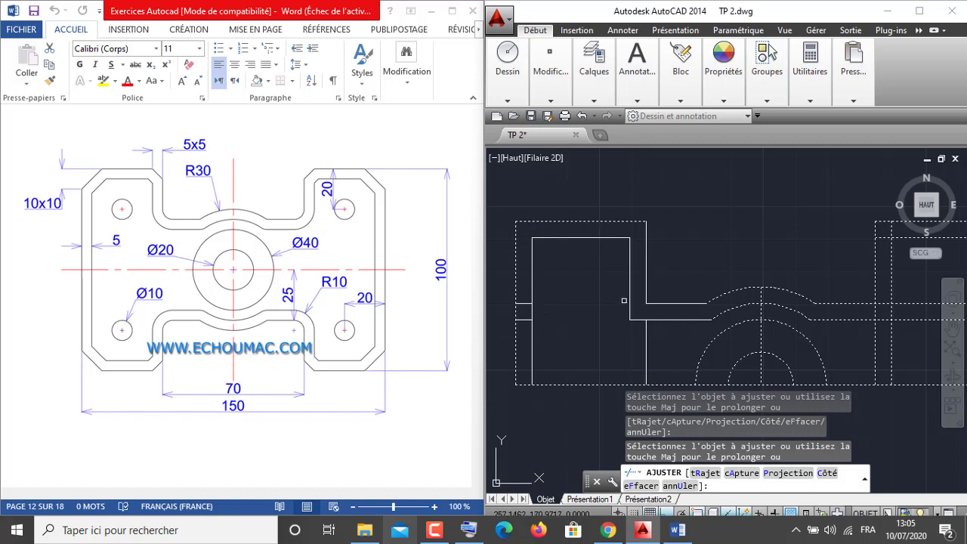
Undo the last trim on the right block's inset vertical line beside the recess
middle_drag(720, 262, 587, 238)
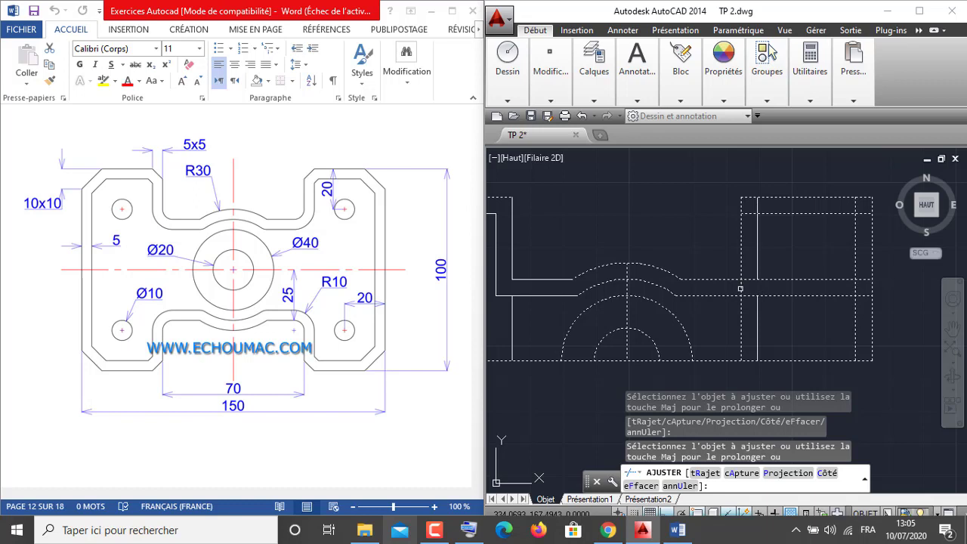
text(U)
key(Return)
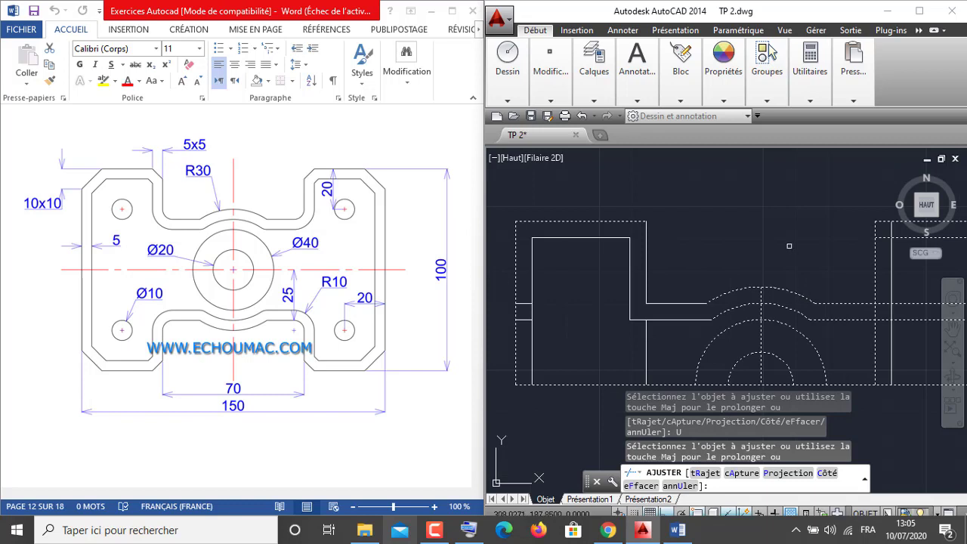
Trim the right block's inset vertical below the lower recess line and above the inset top line, and the upper recess line across its interior
middle_drag(835, 331, 738, 287)
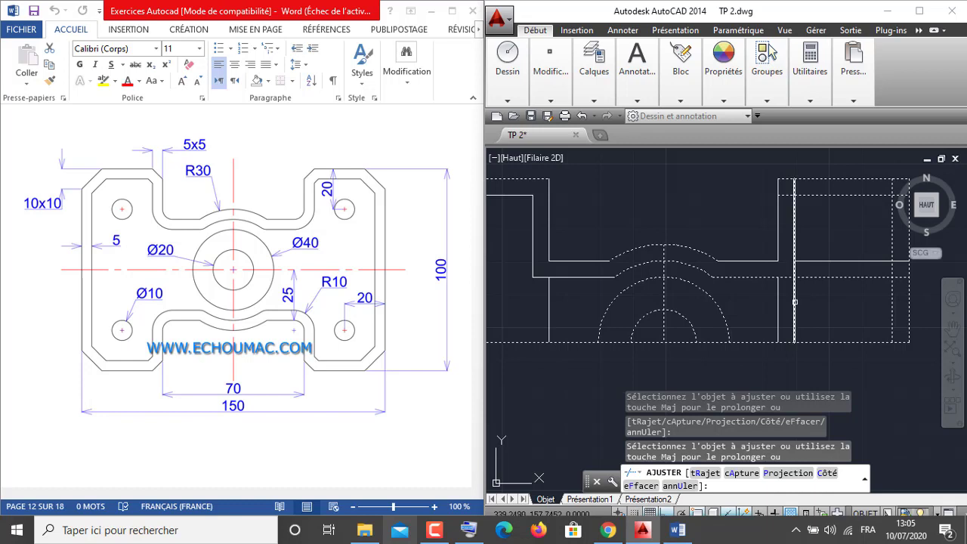
click(795, 301)
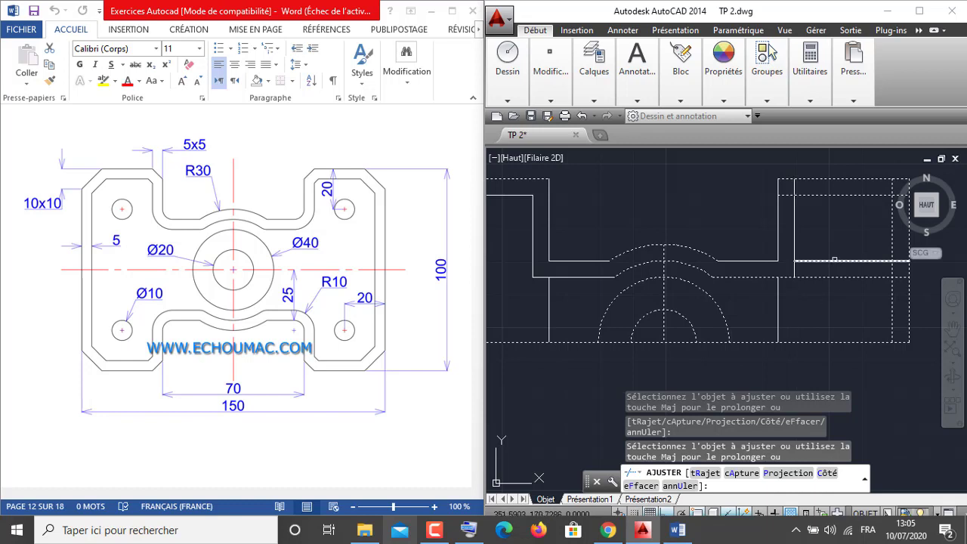
click(833, 260)
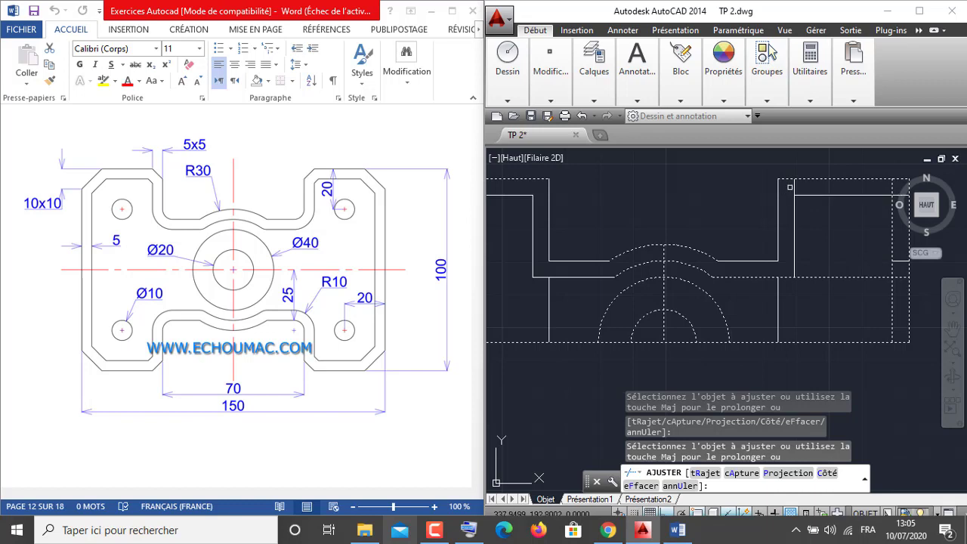
click(792, 186)
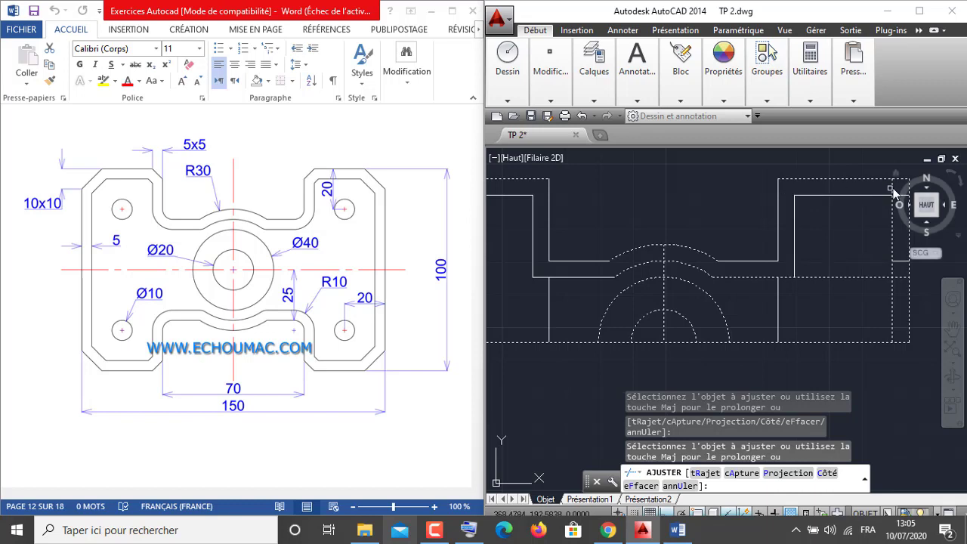
Trim the overlaps at the right block's outer inset corner and the lower recess line crossing its interior, and finish trimming
middle_drag(861, 193, 800, 196)
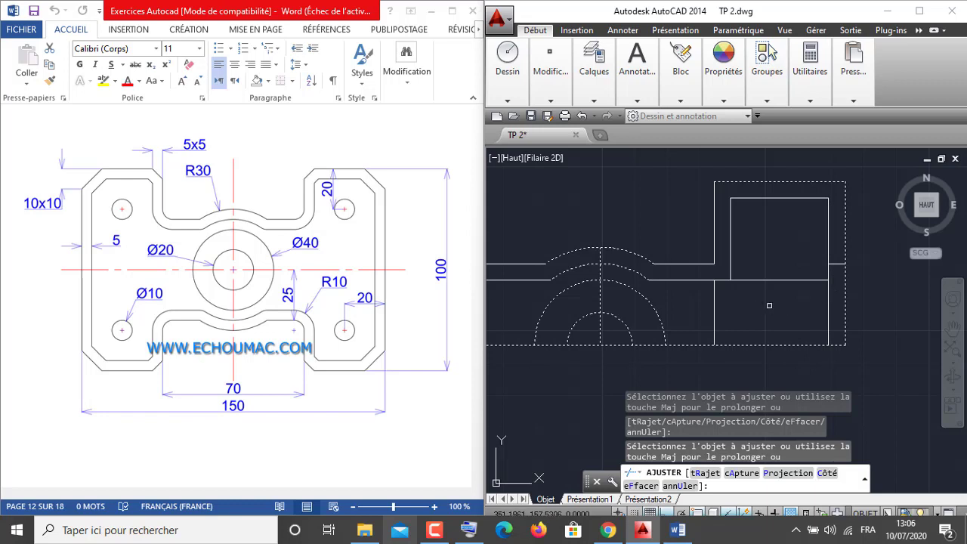
click(768, 280)
scroll(748, 294, down, 2)
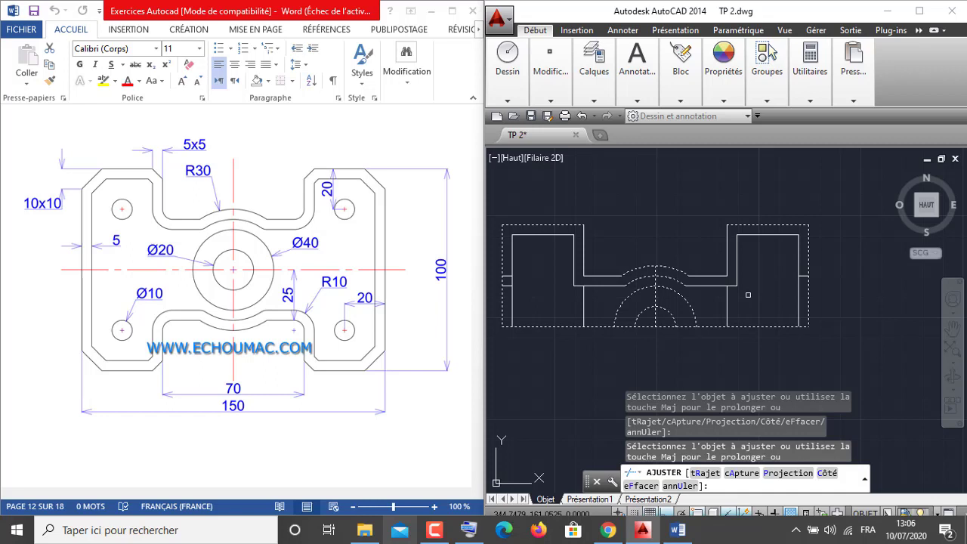
right_click(562, 292)
click(576, 305)
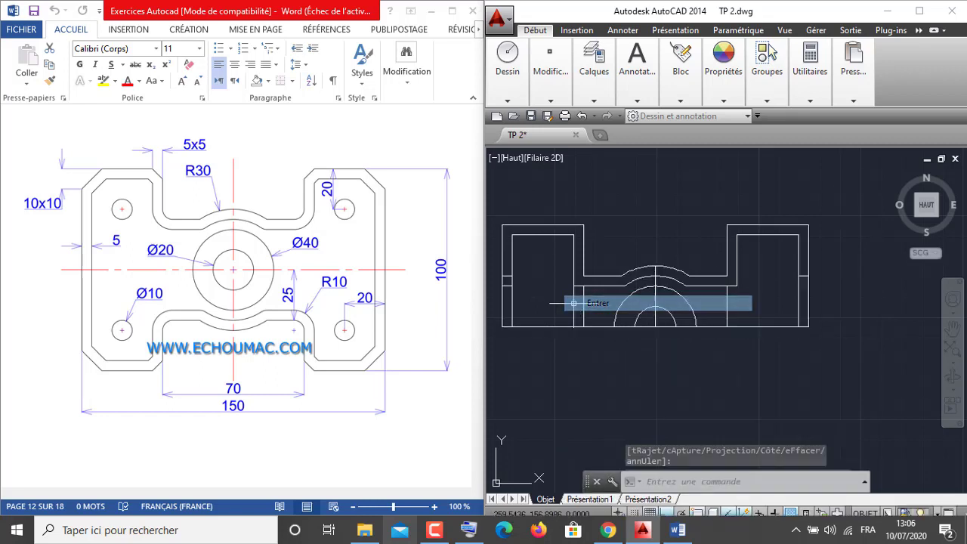
Erase the five leftover segments: the short recess-line stubs between the contours at both outer sides and the two verticals below the recess
click(830, 262)
click(866, 269)
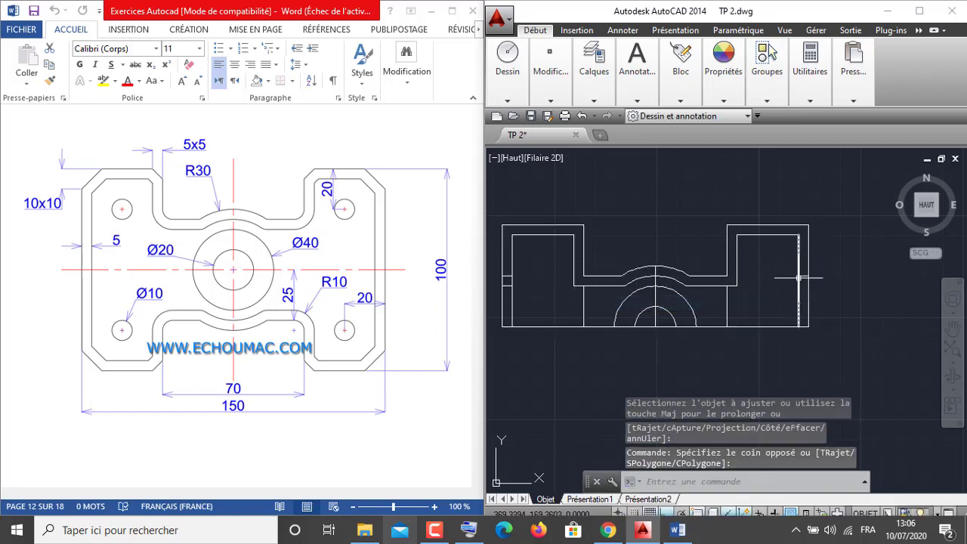
click(782, 258)
click(834, 285)
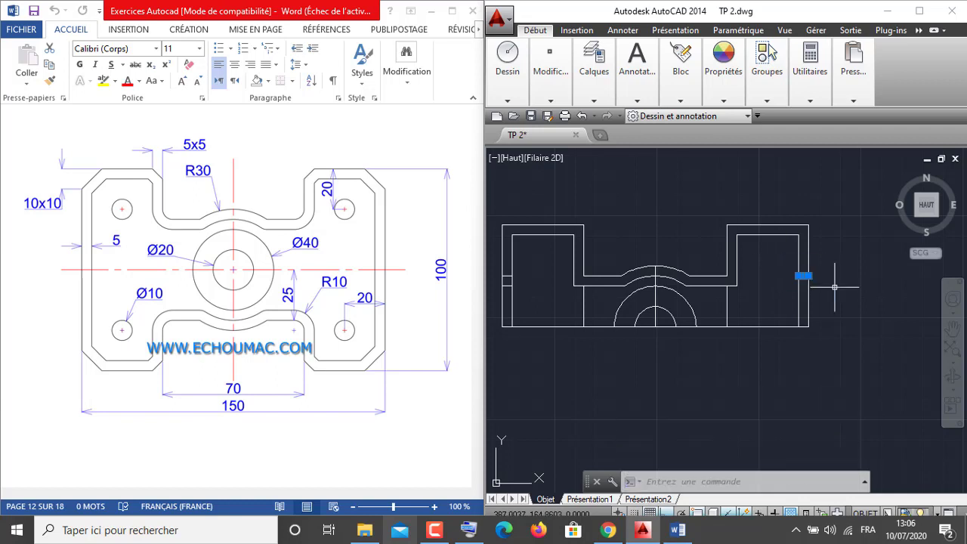
click(727, 301)
click(583, 302)
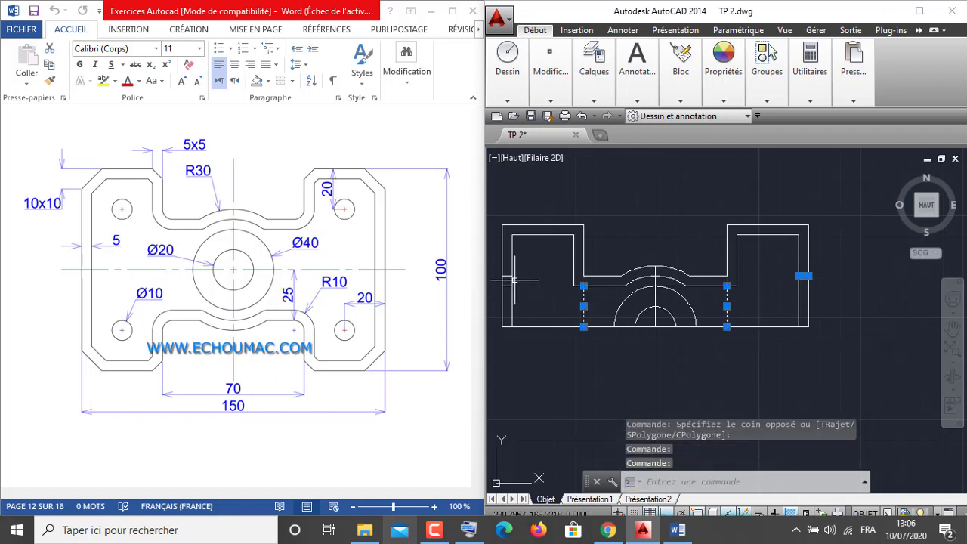
click(500, 269)
click(526, 289)
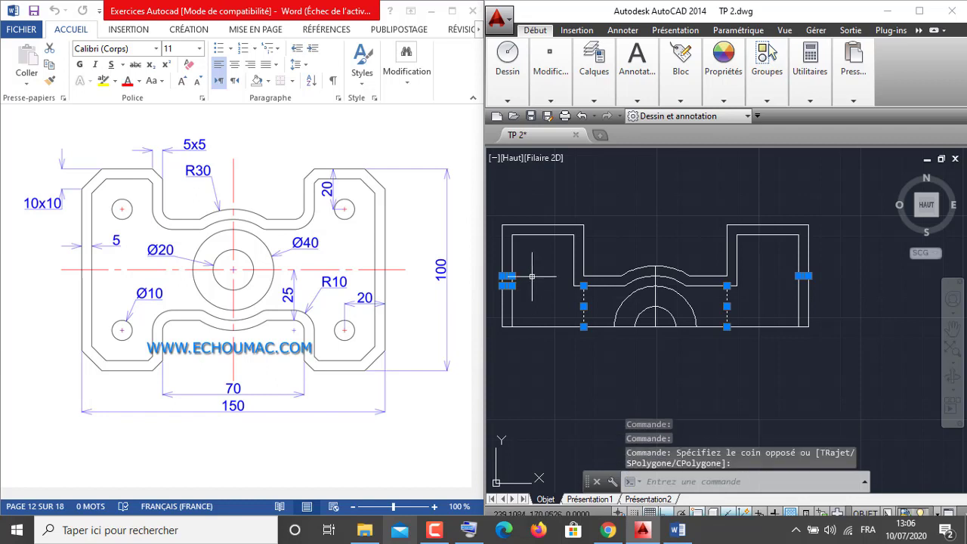
right_click(533, 287)
click(563, 278)
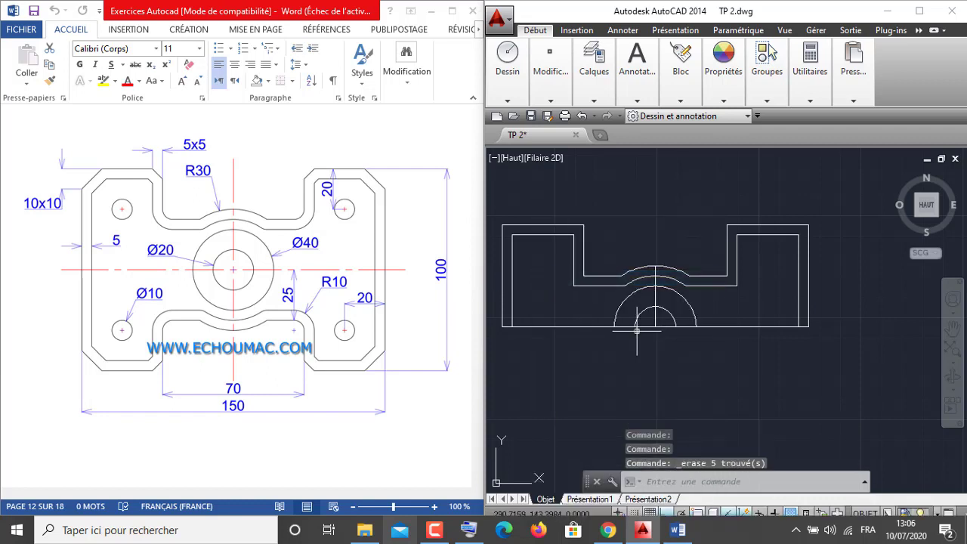
Offset the right block's outer top edge downward and its outer right edge inward by 20
middle_drag(578, 327, 642, 323)
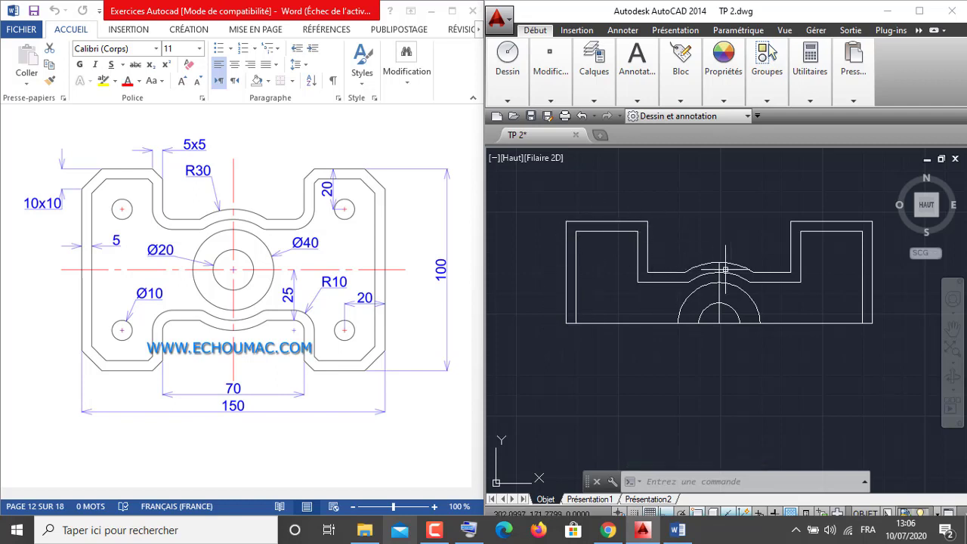
middle_drag(781, 300, 746, 290)
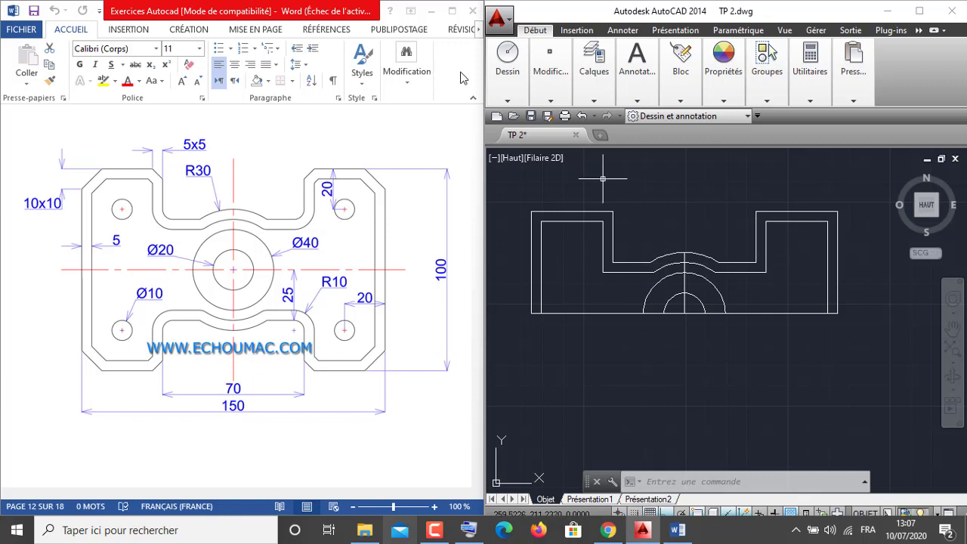
click(549, 98)
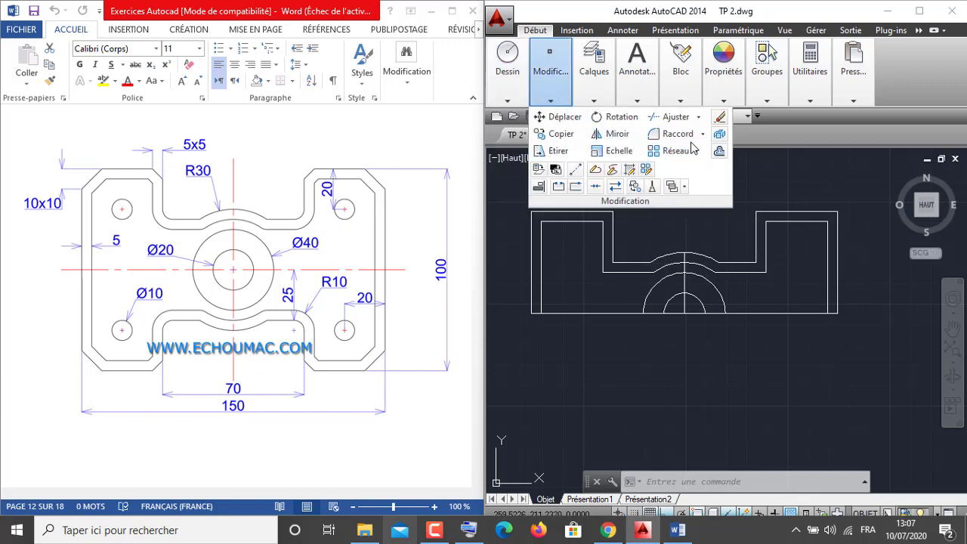
click(718, 152)
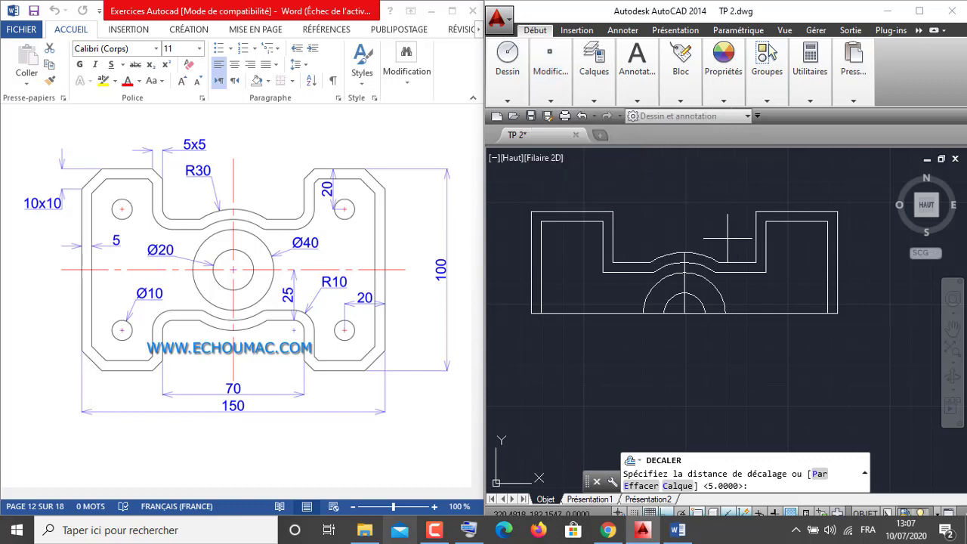
key(Return)
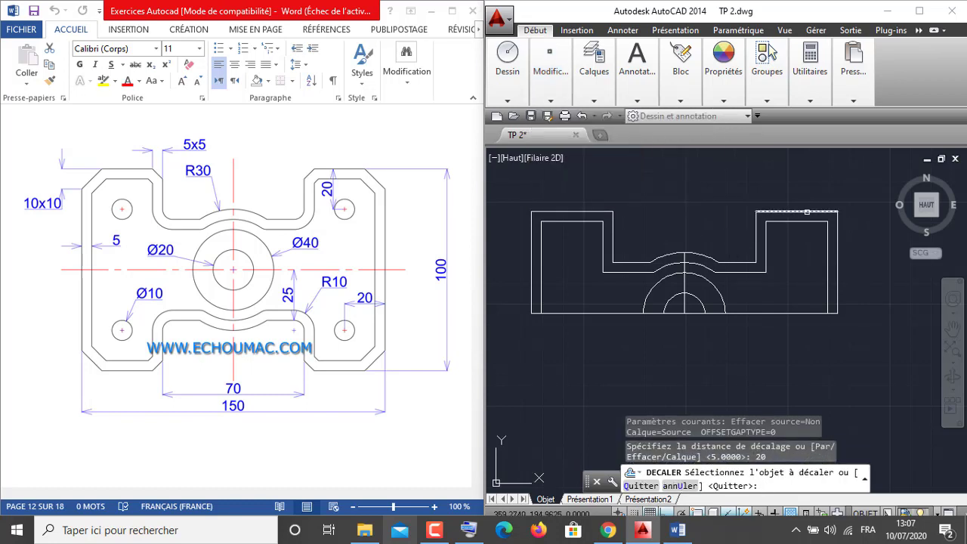
click(807, 211)
click(807, 246)
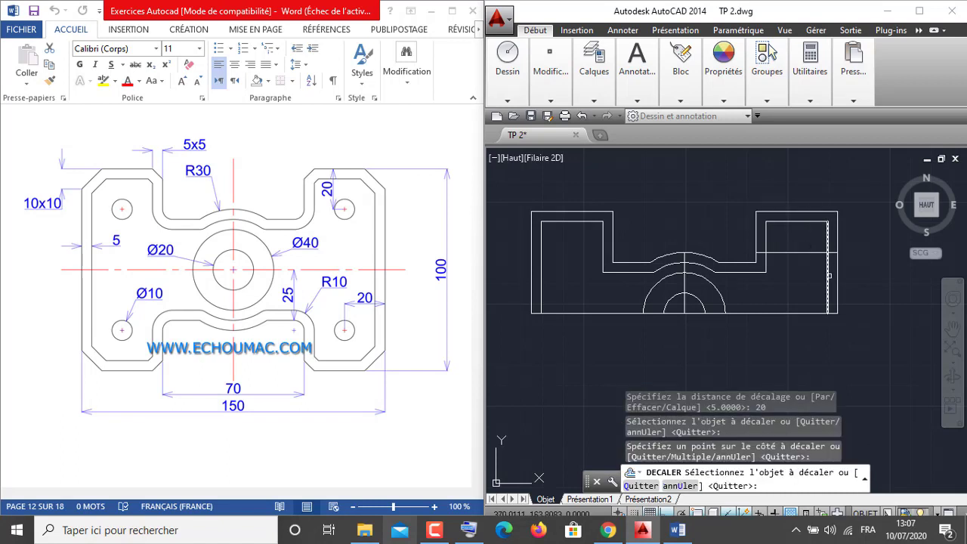
click(837, 278)
click(816, 273)
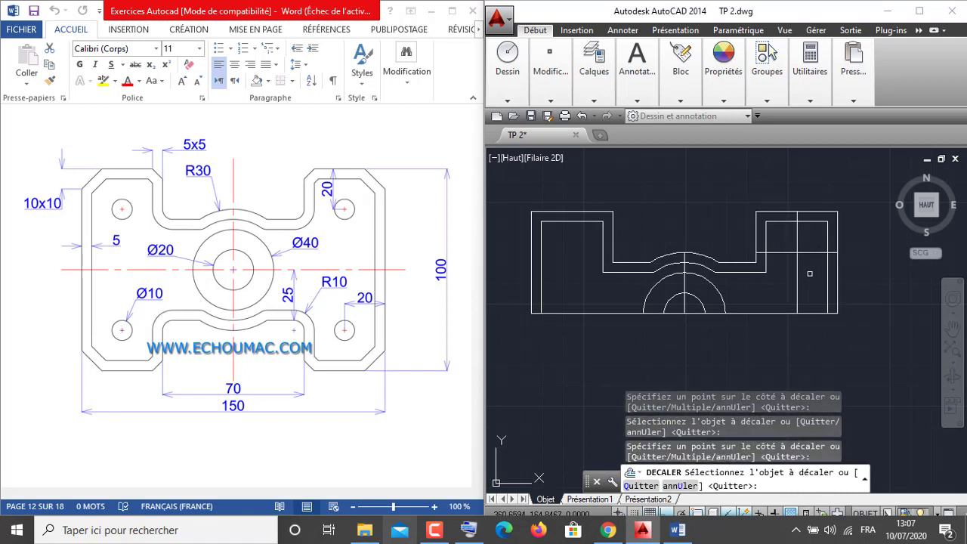
right_click(815, 273)
click(815, 284)
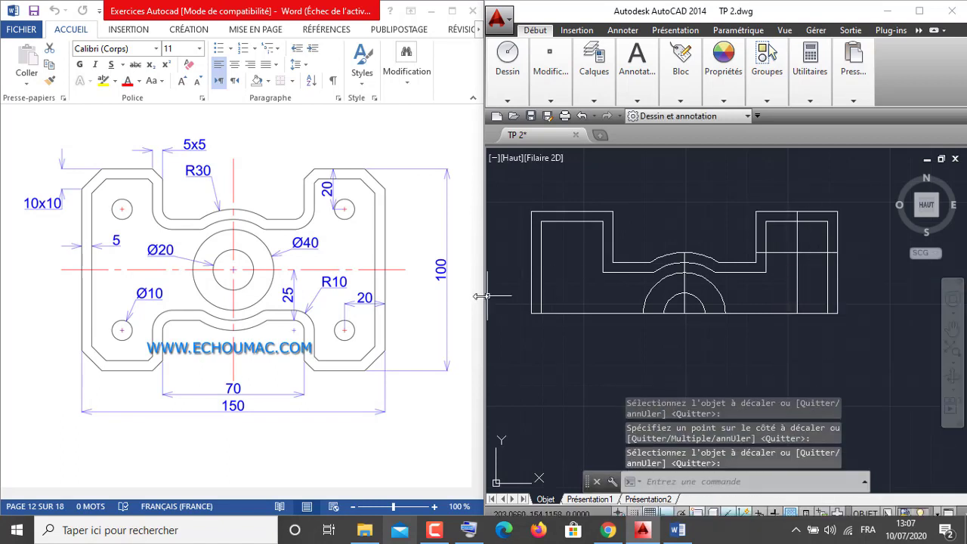
Draw a circle of diameter 10 centred on the intersection of the two offset lines in the right block
click(506, 85)
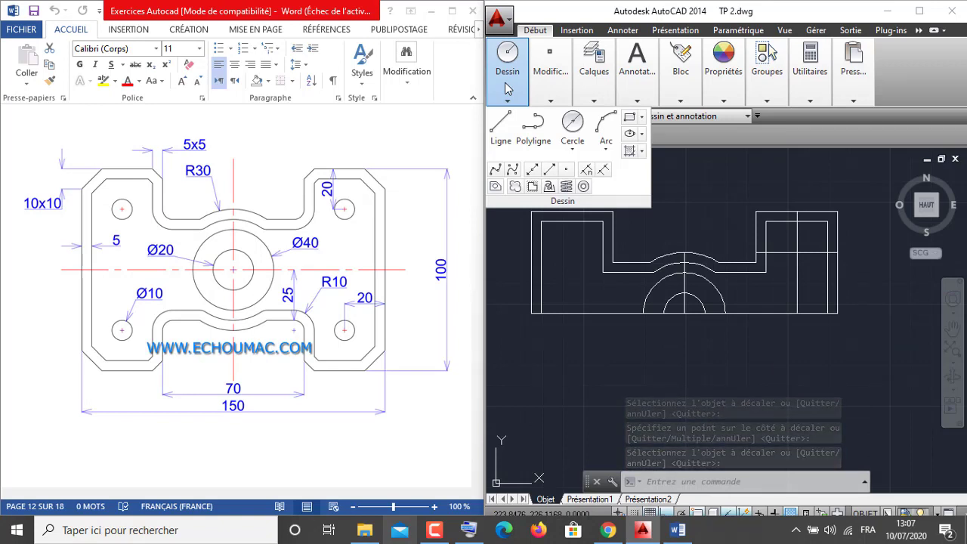
click(574, 138)
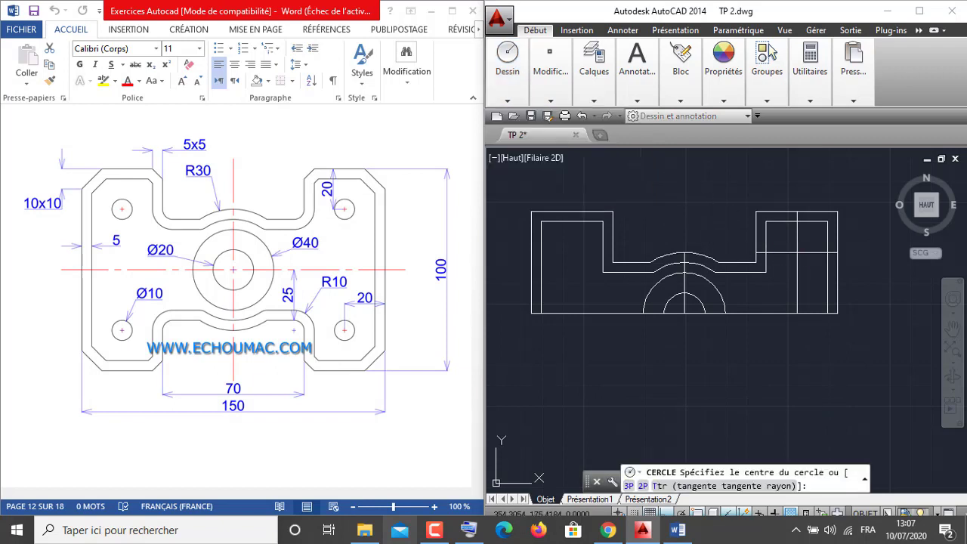
click(797, 252)
text(d)
key(Return)
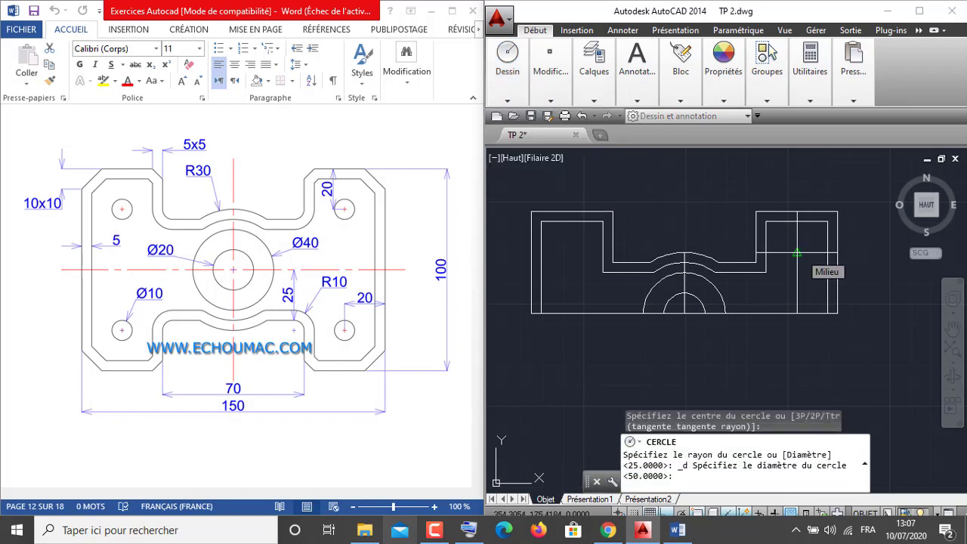
text(10)
key(Return)
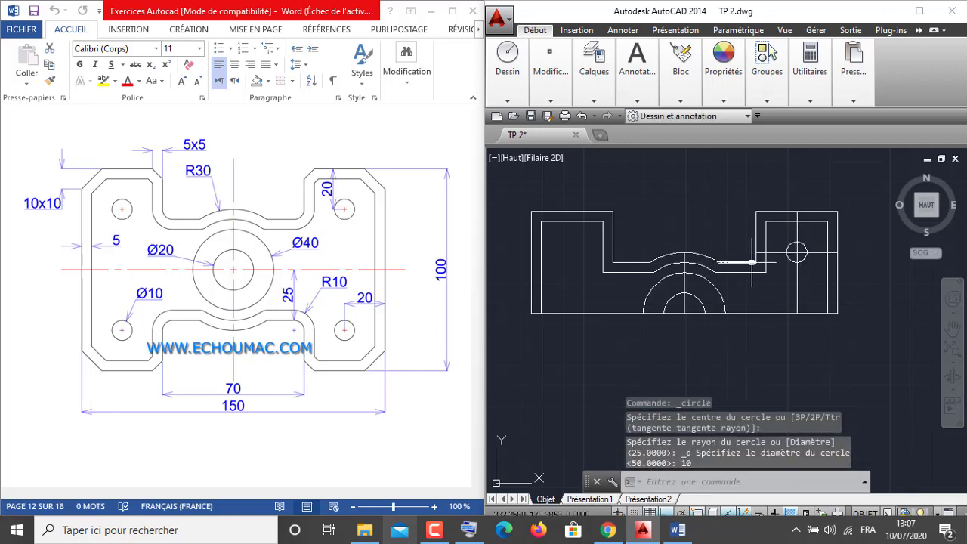
Erase the two construction lines crossing at the centre of the right block's hole
click(797, 242)
click(779, 253)
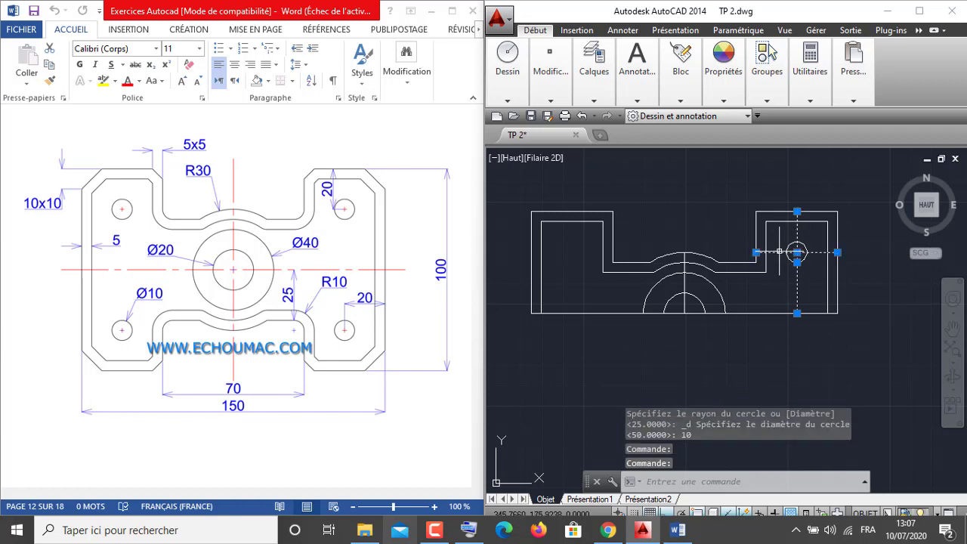
right_click(780, 294)
click(807, 277)
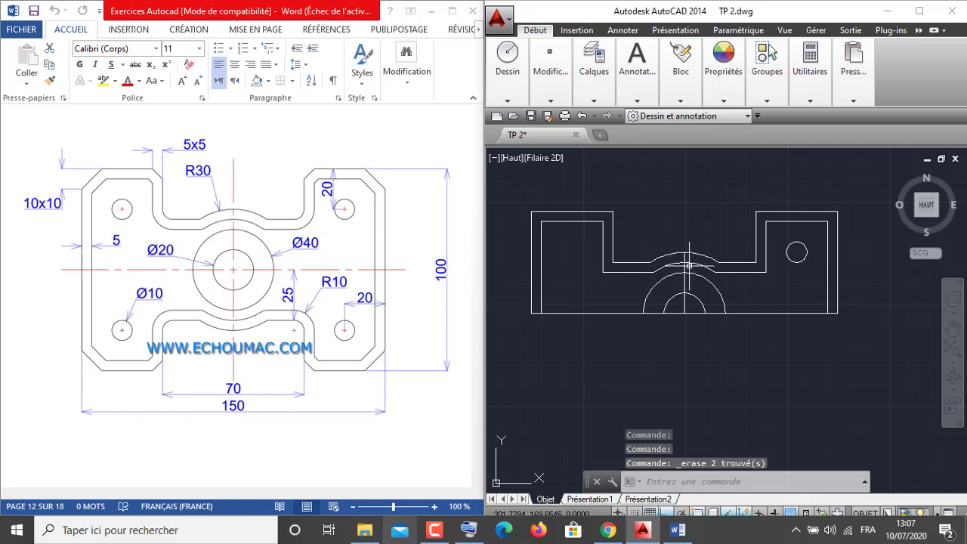
Mirror the right block's hole about the plate's vertical centre line, keeping the source circle
click(550, 71)
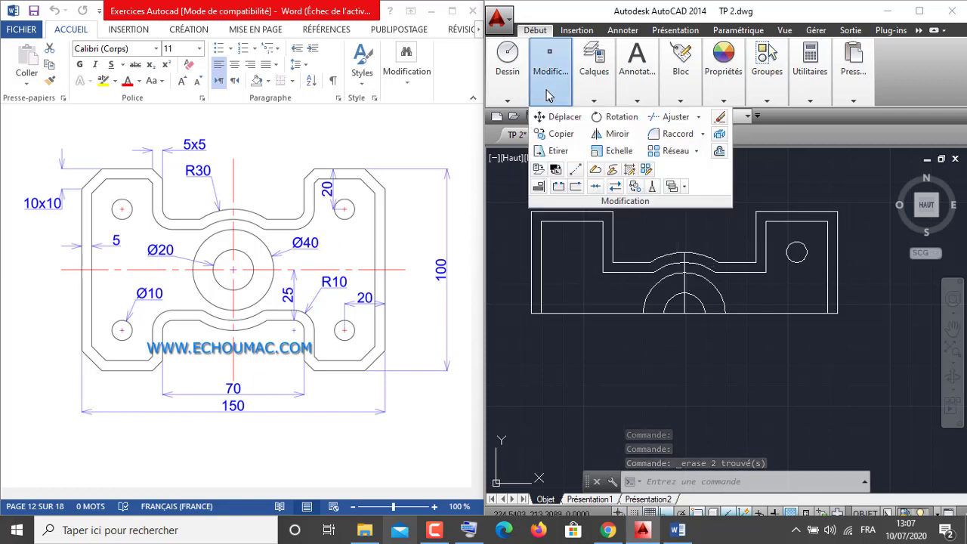
click(615, 134)
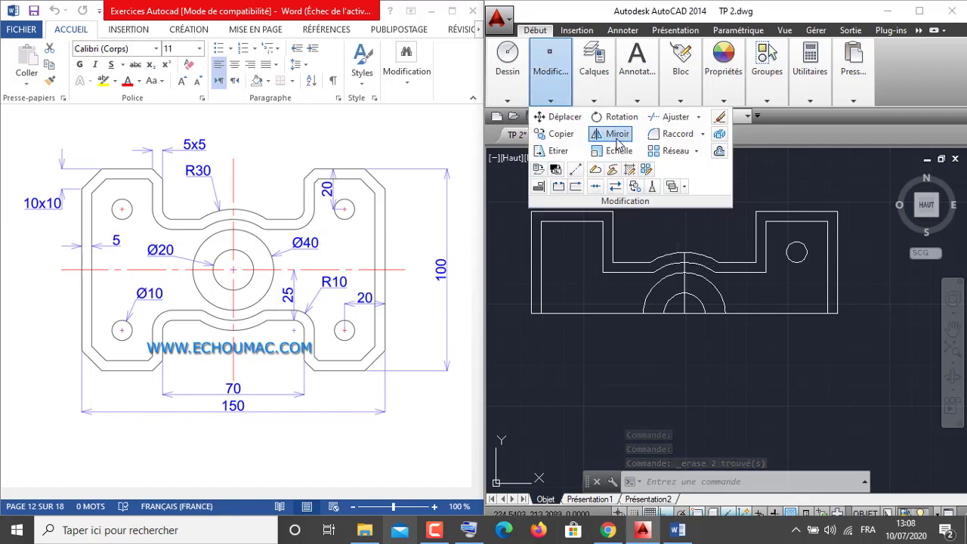
click(794, 261)
key(Return)
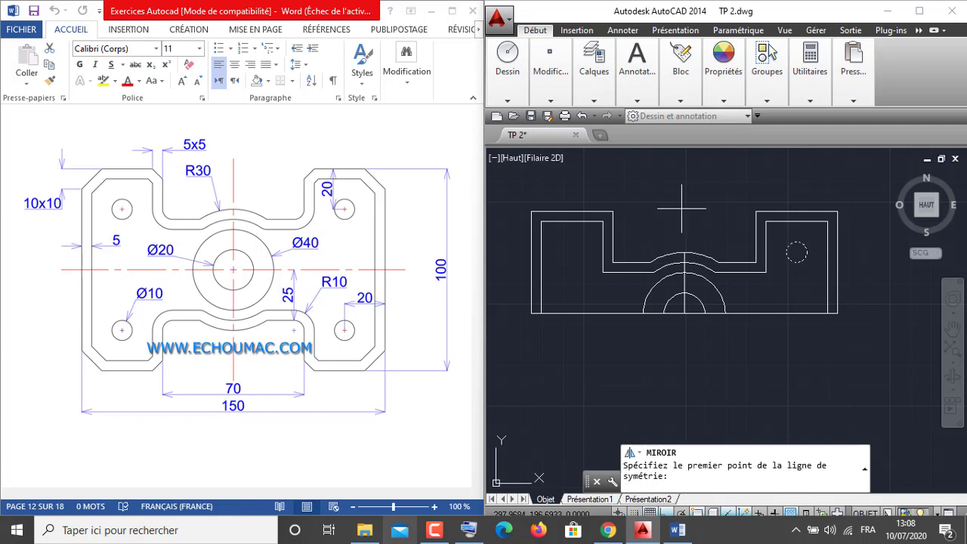
click(684, 251)
click(683, 314)
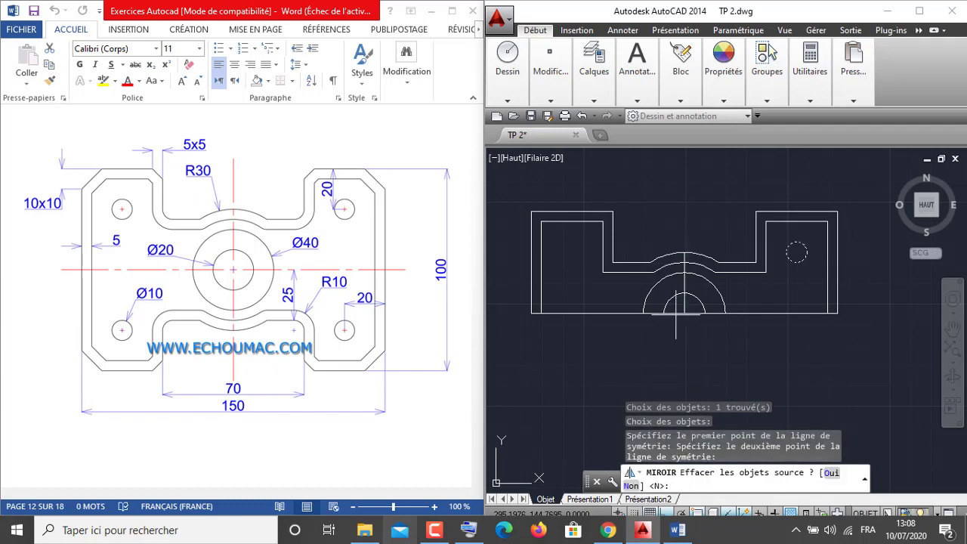
key(Return)
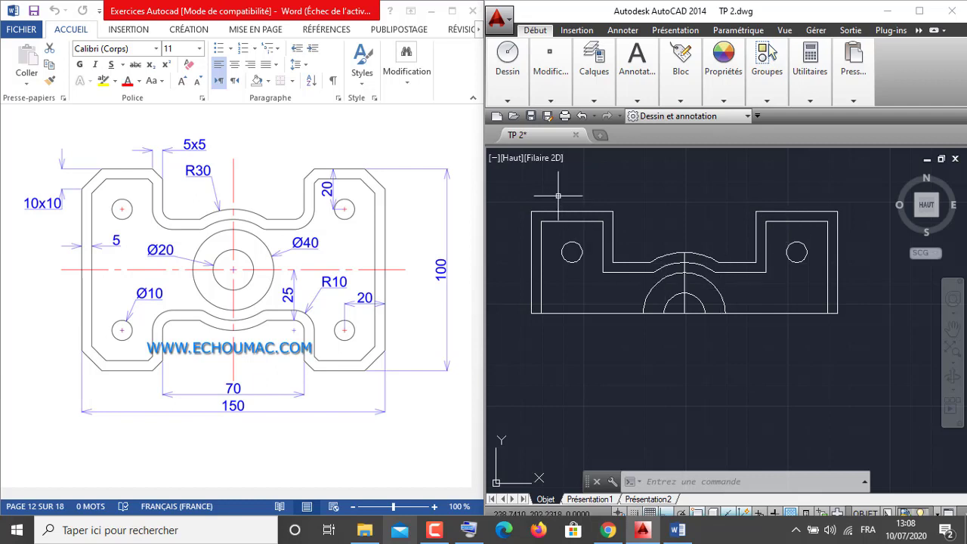
Chamfer the left block's upper outside corner 10 × 10 on both the outer and inner contours, using the Multiple option
click(559, 94)
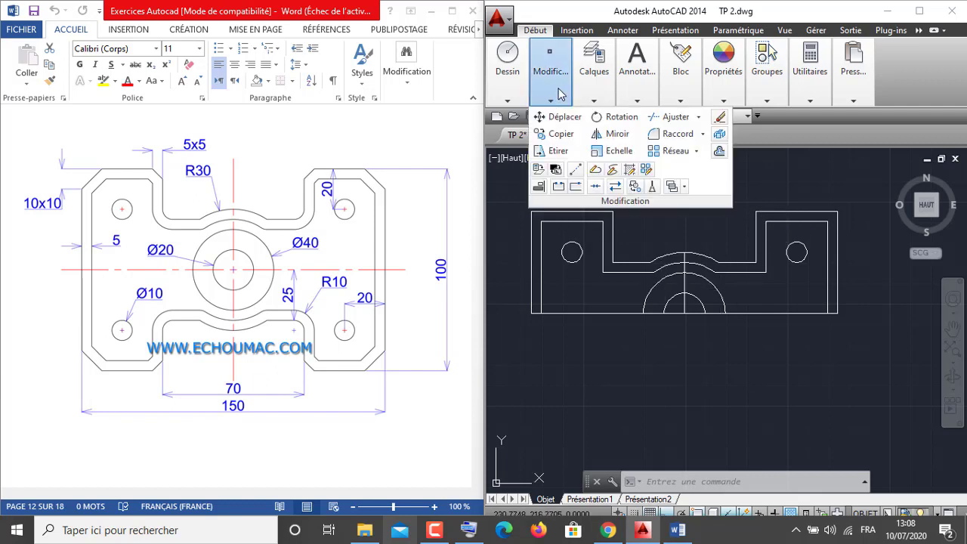
click(701, 133)
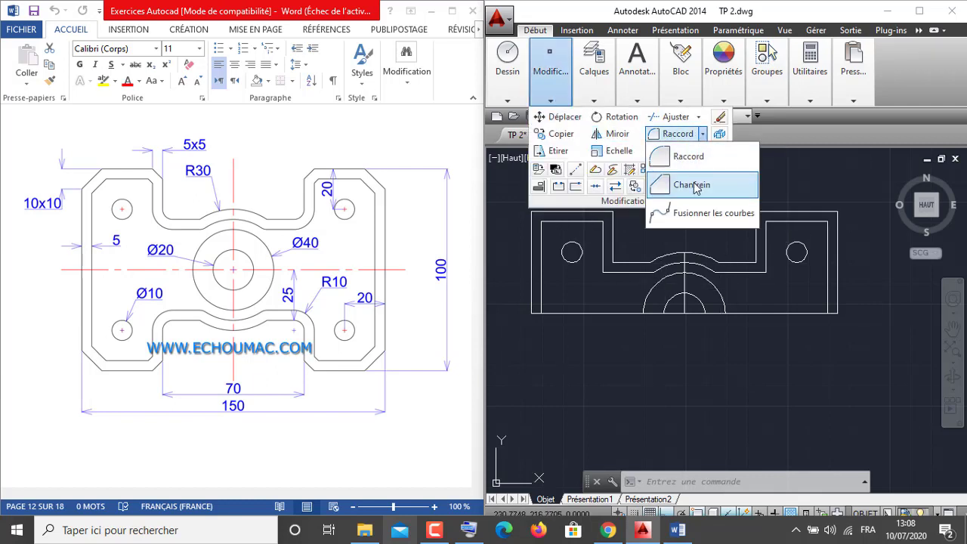
click(697, 185)
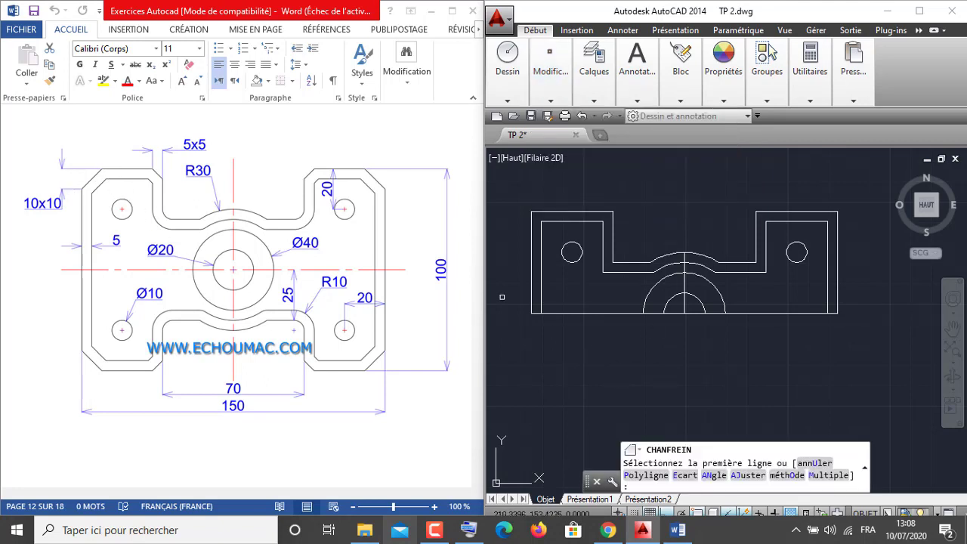
click(684, 476)
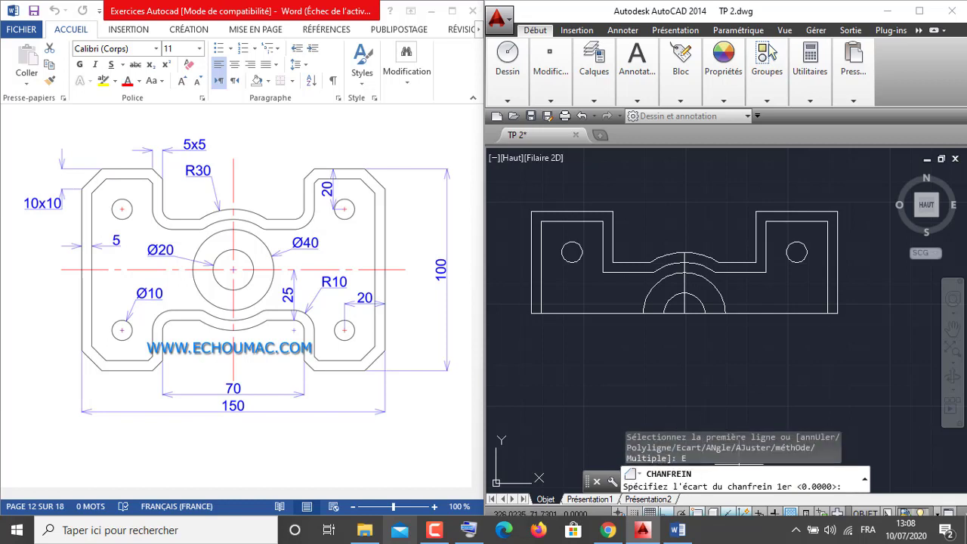
text(10)
key(Return)
text(10)
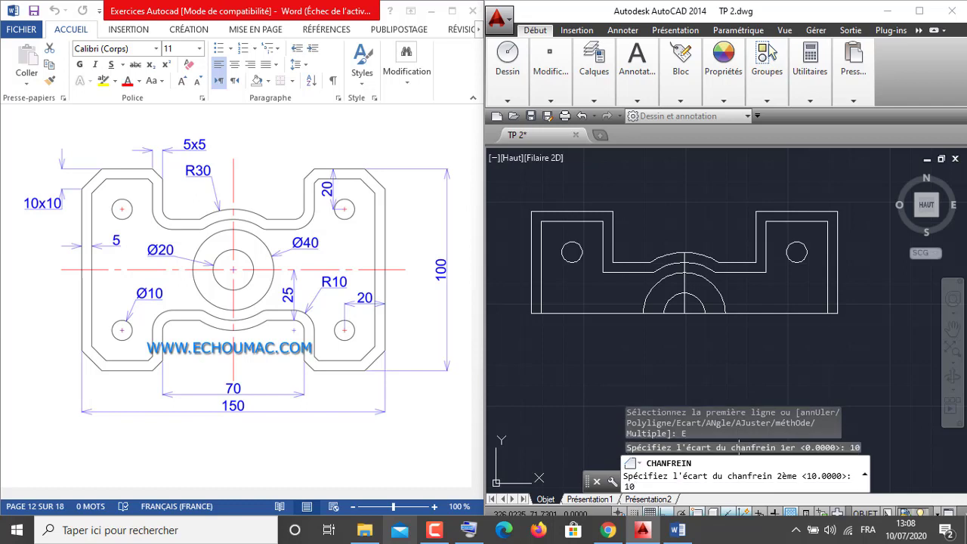
key(Return)
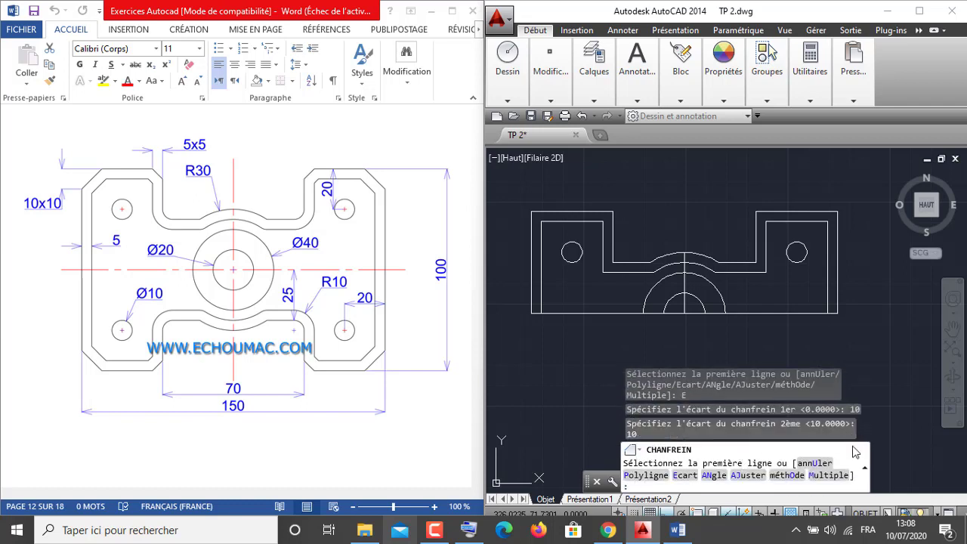
click(814, 476)
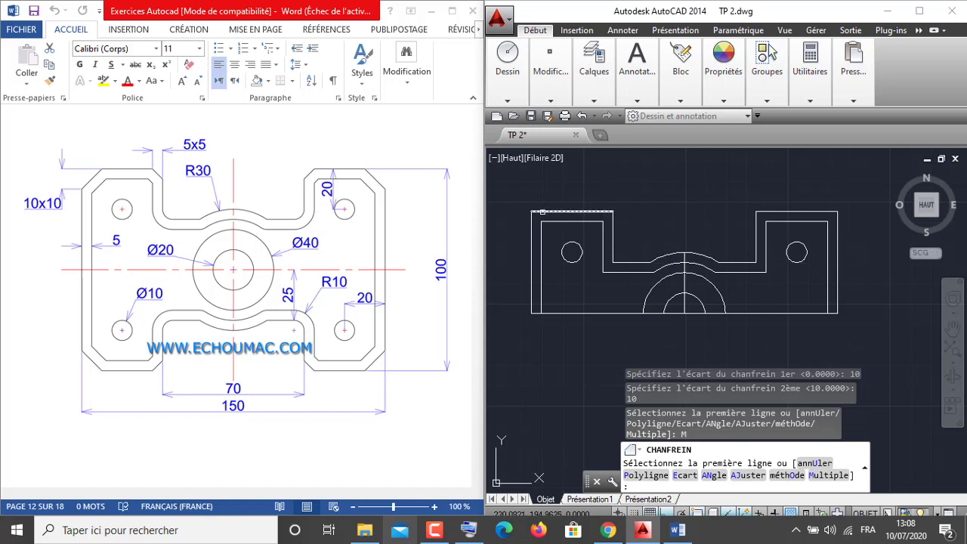
click(539, 212)
click(531, 226)
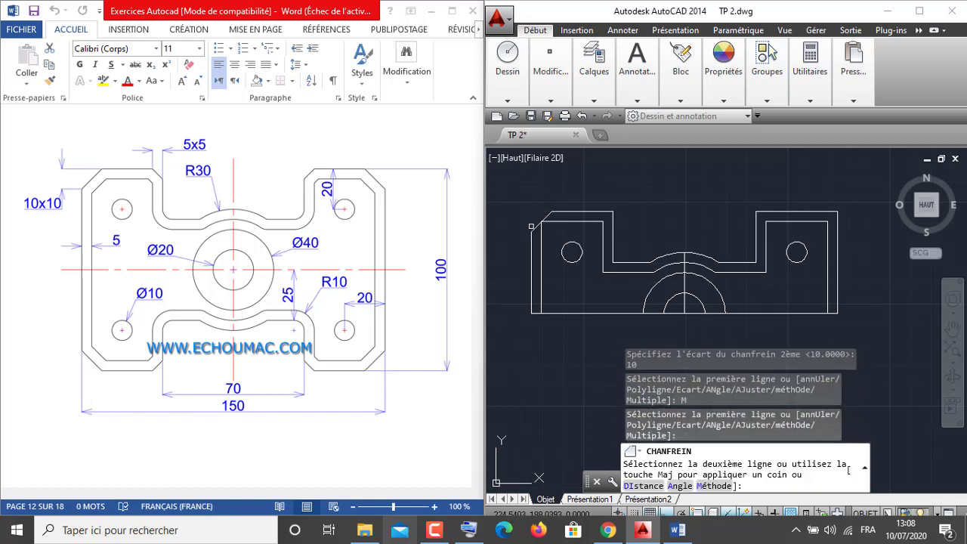
click(556, 223)
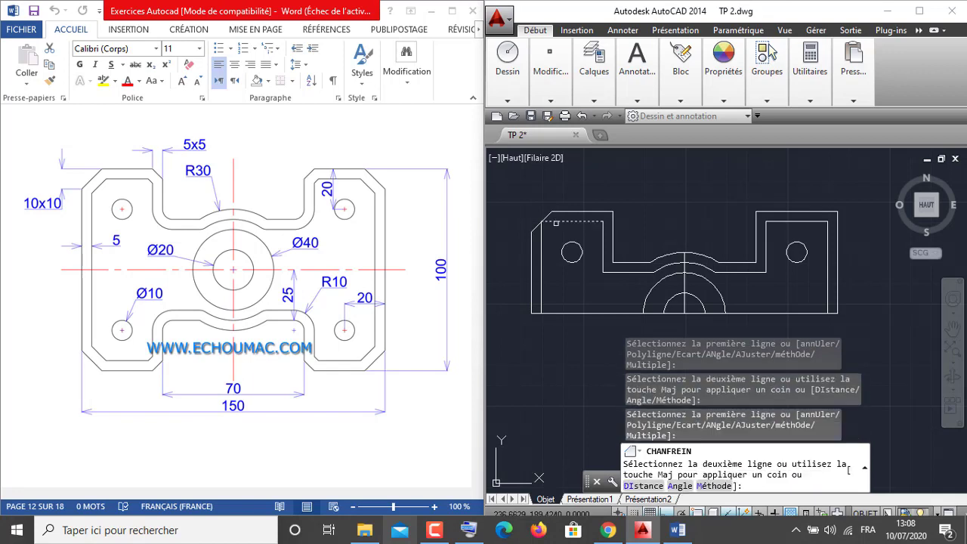
click(543, 235)
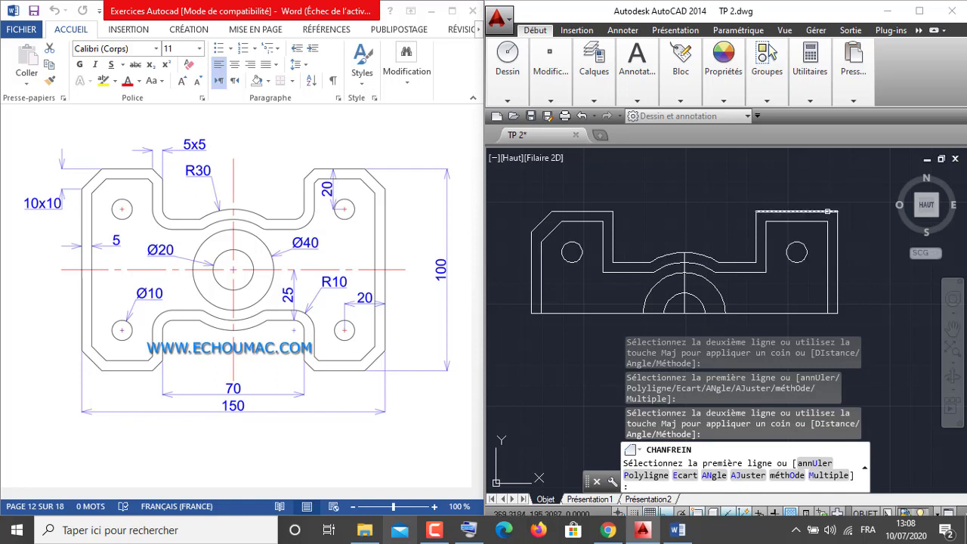
Chamfer the right block's upper outside corner 10 × 10 on both contours and end the chamfer command
click(827, 213)
click(836, 224)
click(808, 222)
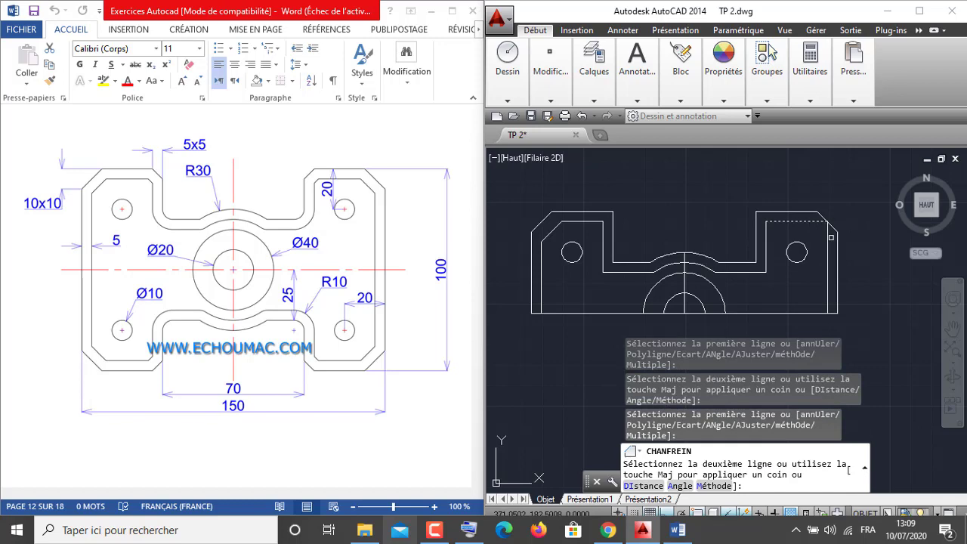
click(826, 238)
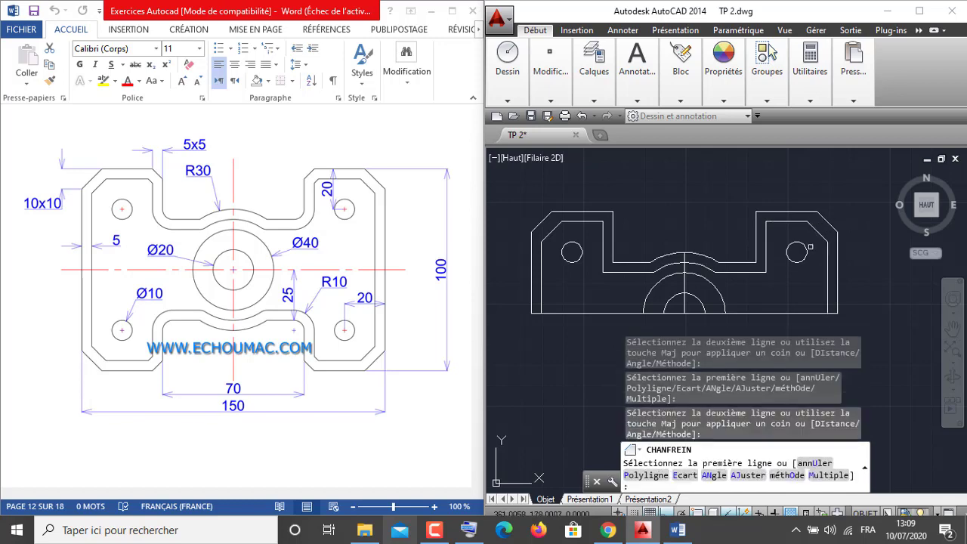
right_click(715, 209)
click(733, 218)
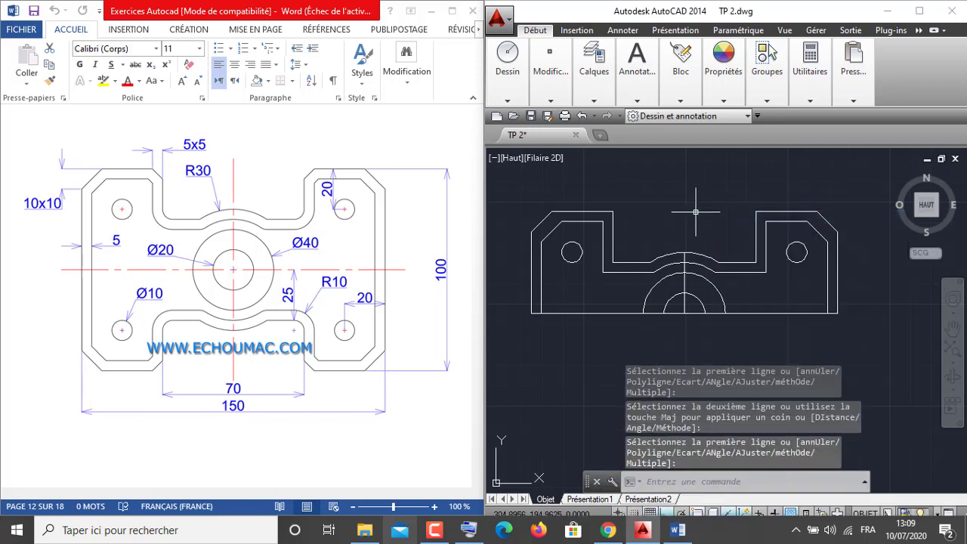
Chamfer the left block's notch-side upper corner 5 × 5 on both the outer and inner contours, using the Multiple option
right_click(697, 215)
click(747, 221)
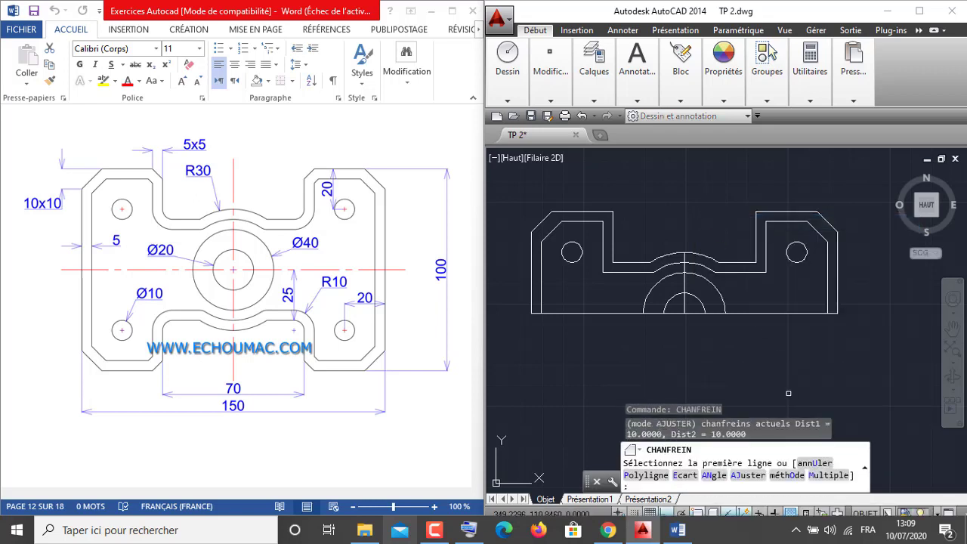
click(684, 475)
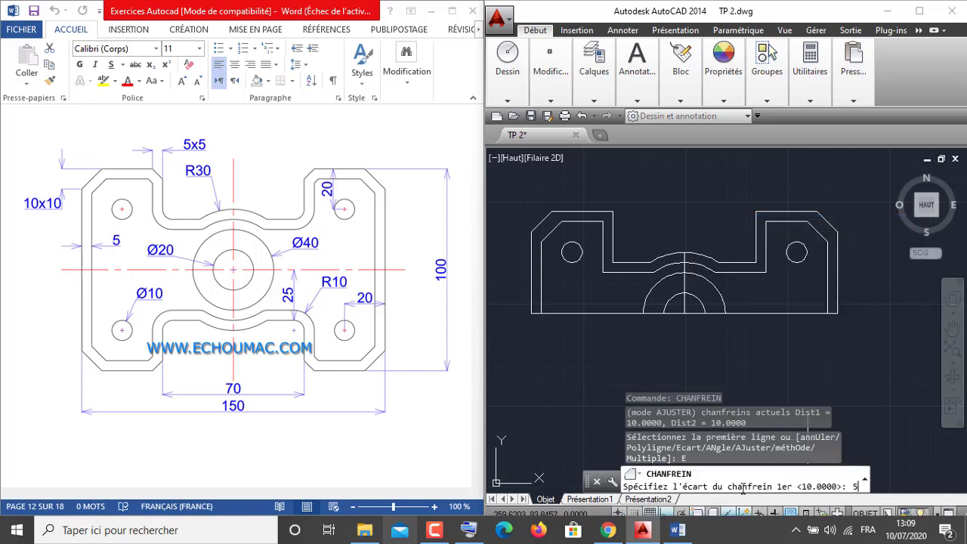
text(5)
key(Return)
text(5)
key(Return)
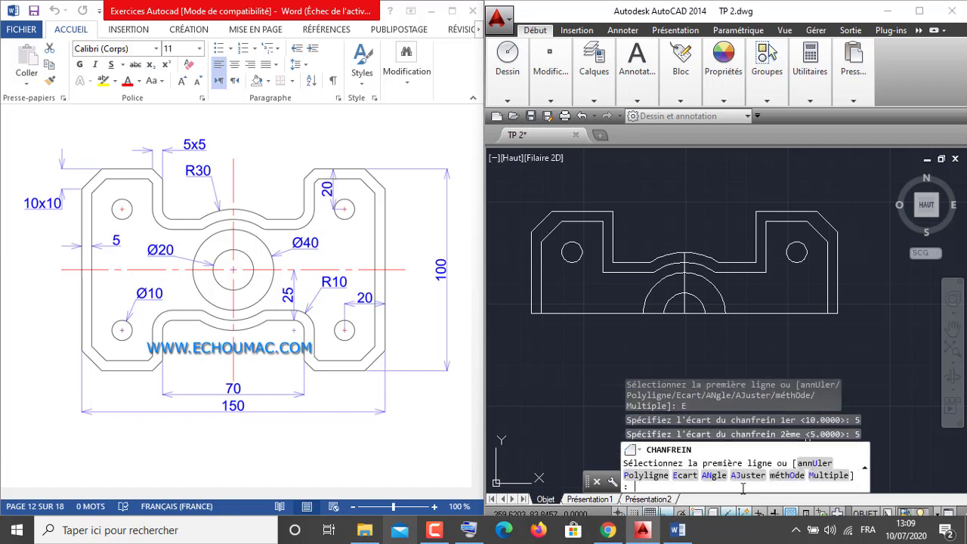
click(828, 476)
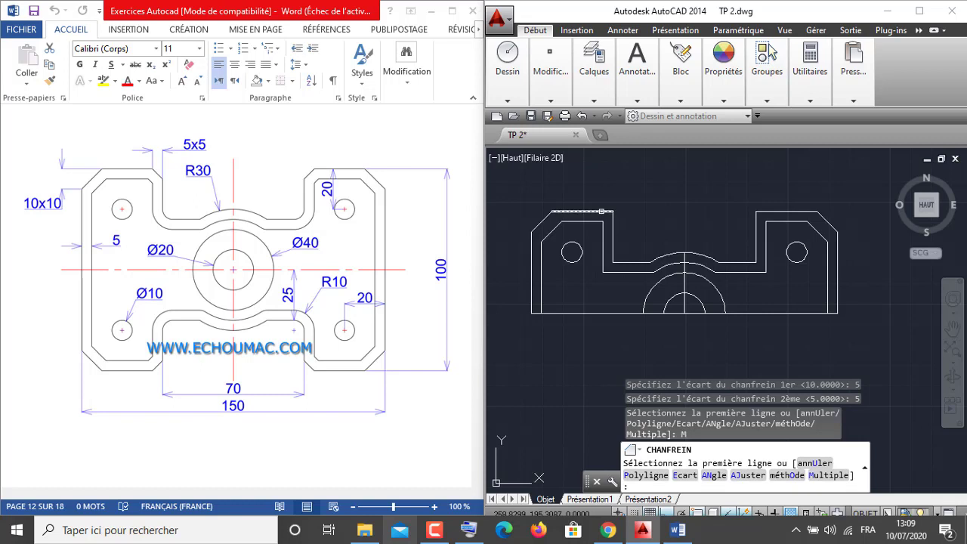
click(608, 212)
click(611, 221)
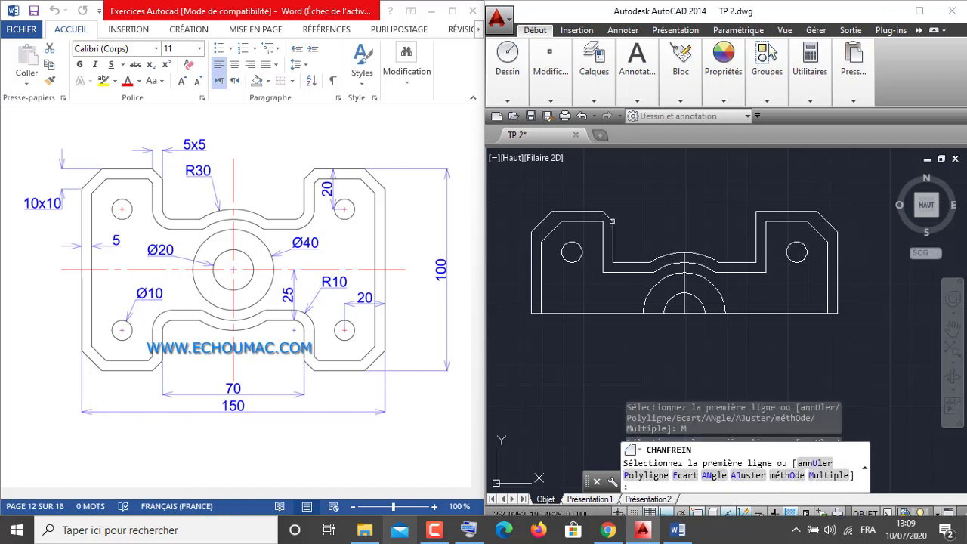
click(594, 221)
click(602, 234)
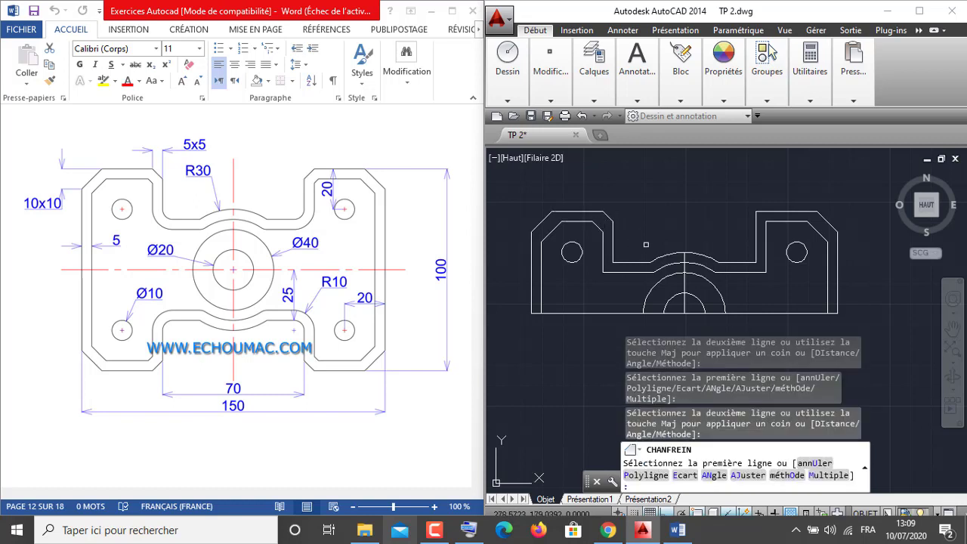
Chamfer the right block's notch-side upper corner 5 × 5 on both contours and end the command
click(755, 223)
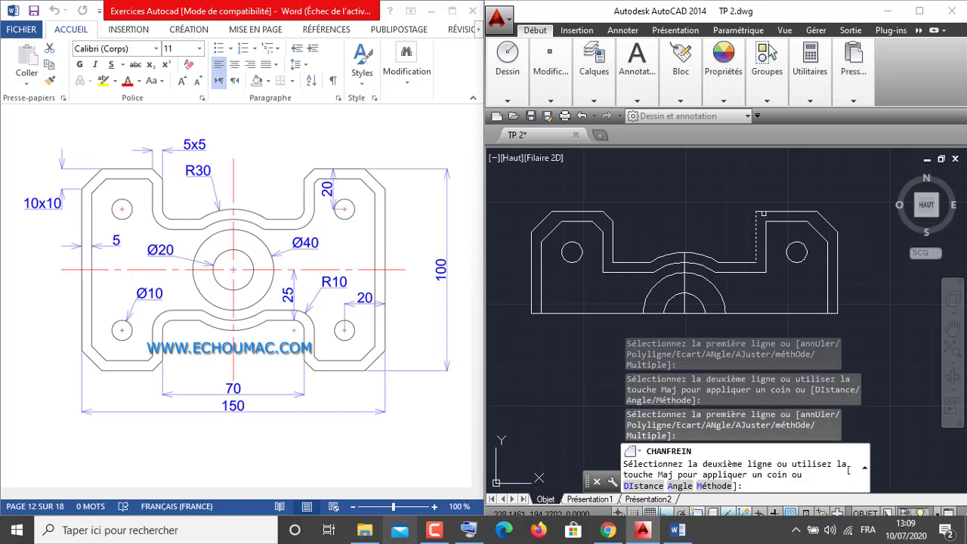
click(765, 214)
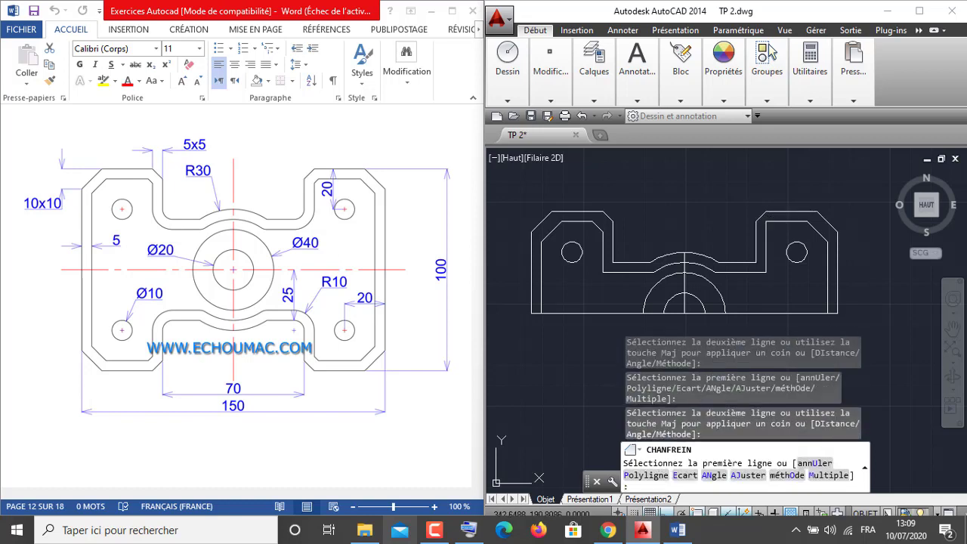
click(772, 222)
click(766, 234)
scroll(684, 217, down, 2)
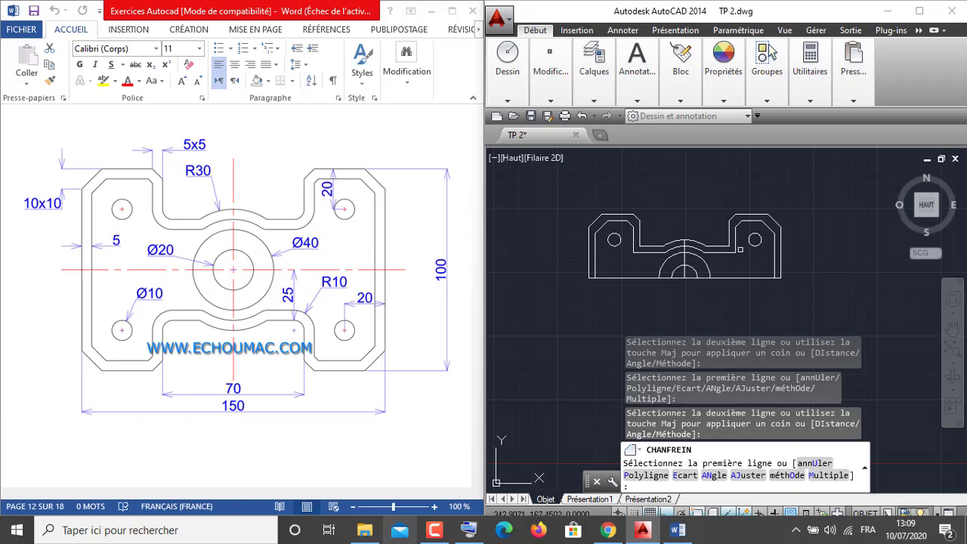
right_click(718, 173)
click(736, 184)
Mirror the entire upper half of the plate about its horizontal base line, keeping the source objects
click(551, 98)
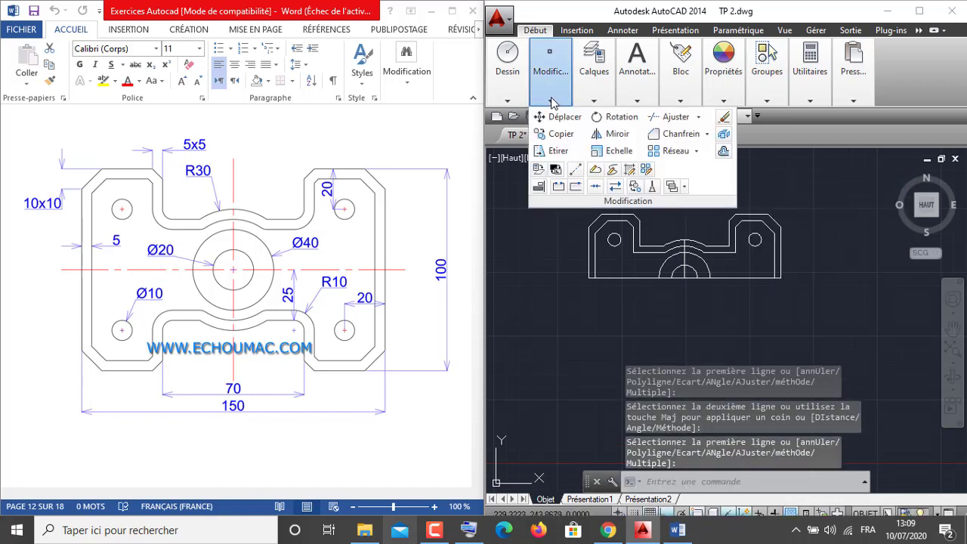
click(615, 134)
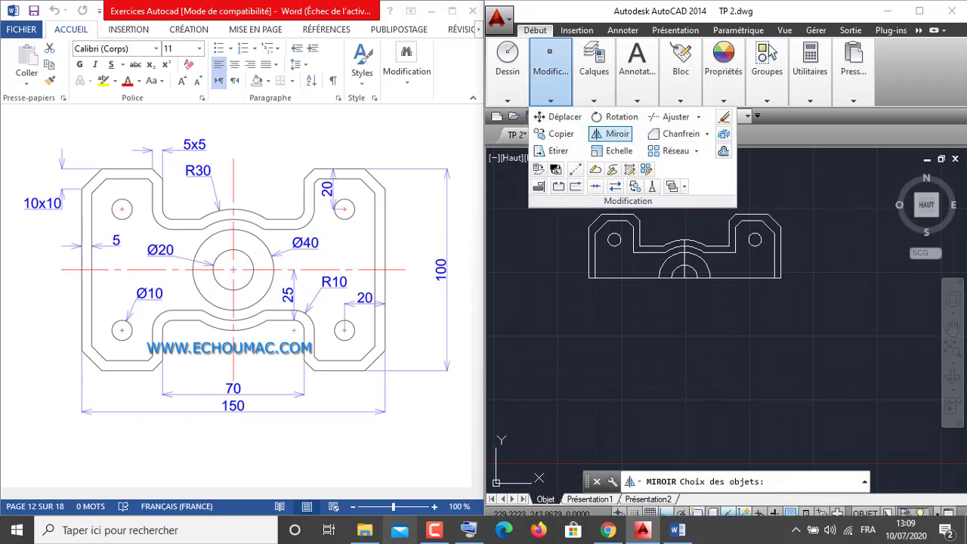
click(855, 191)
click(574, 302)
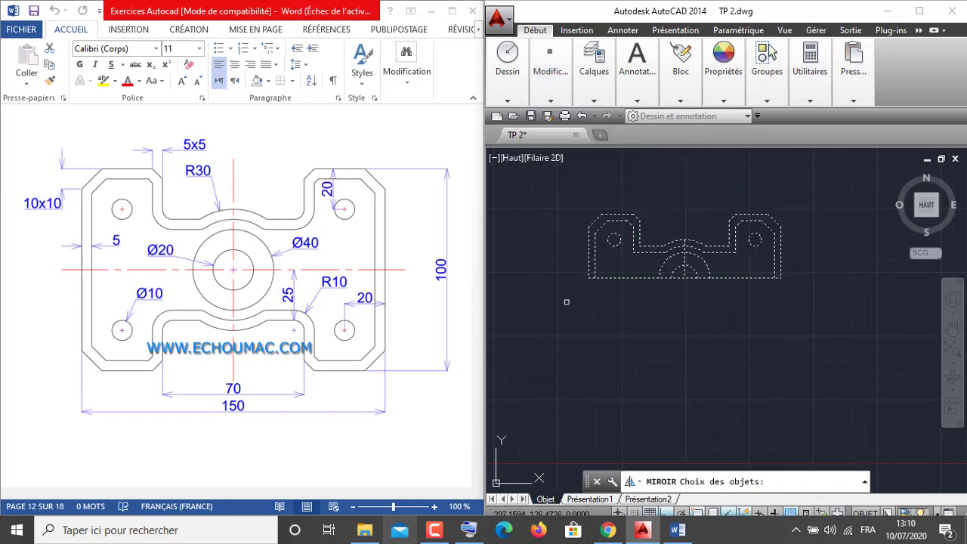
key(Return)
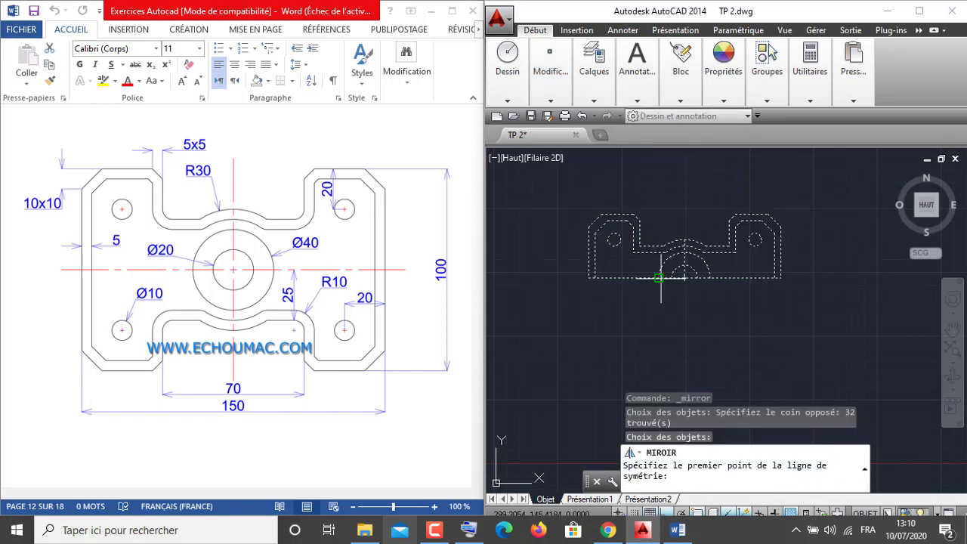
click(781, 278)
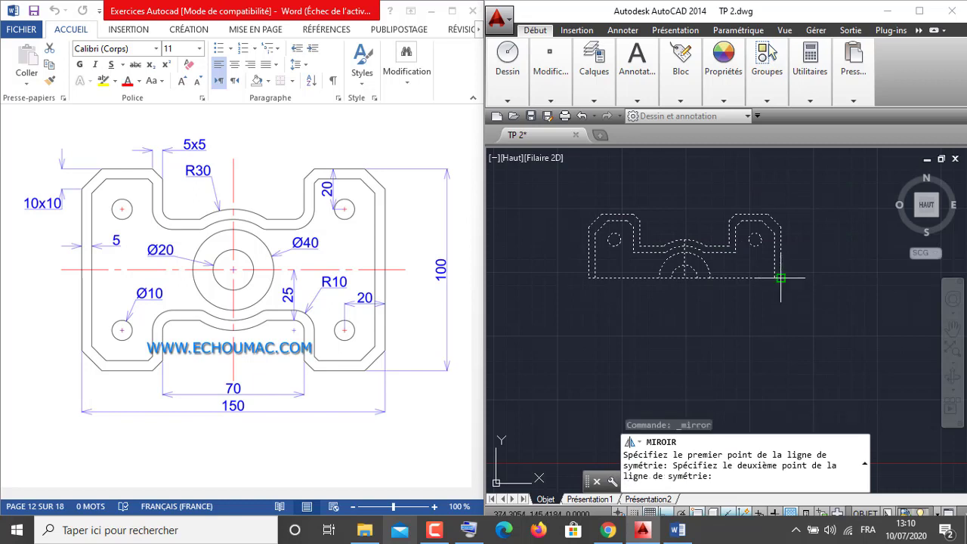
click(588, 278)
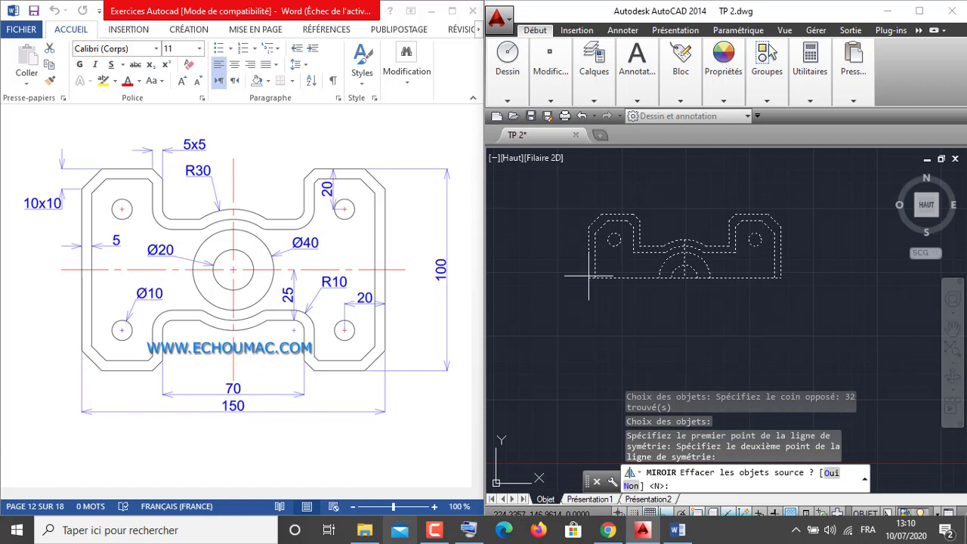
key(Return)
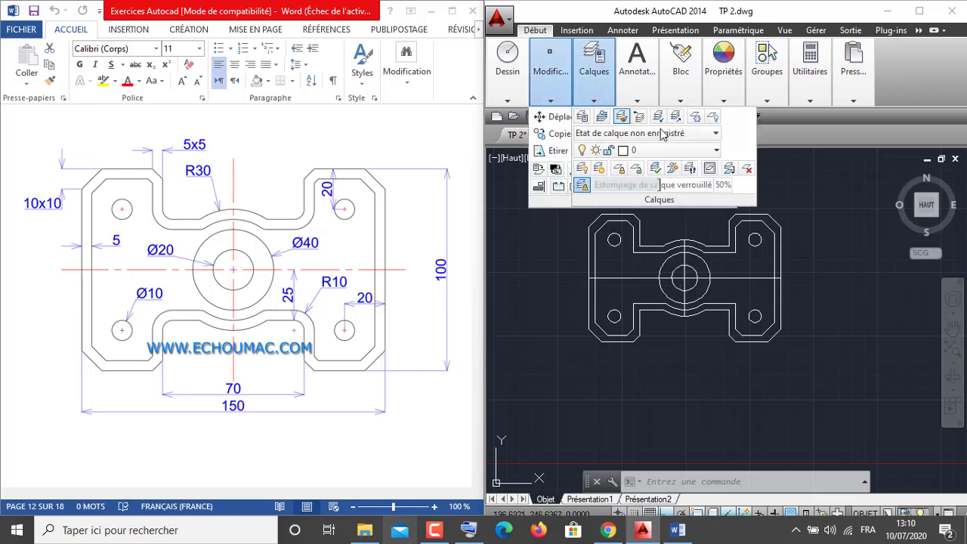
Fillet the inner contour's two corners below the upper notch with radius 10, using the Multiple option
mouse_move(568, 79)
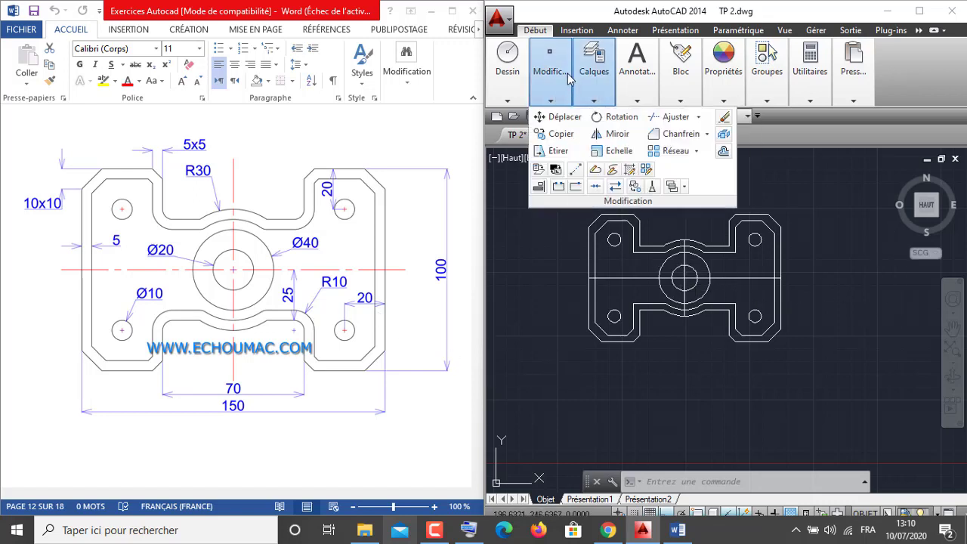
click(707, 136)
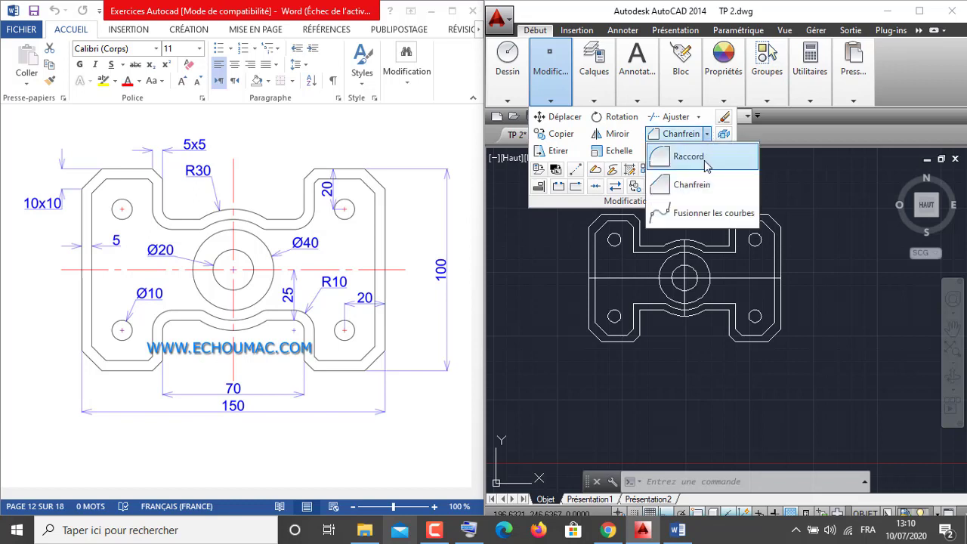
click(689, 158)
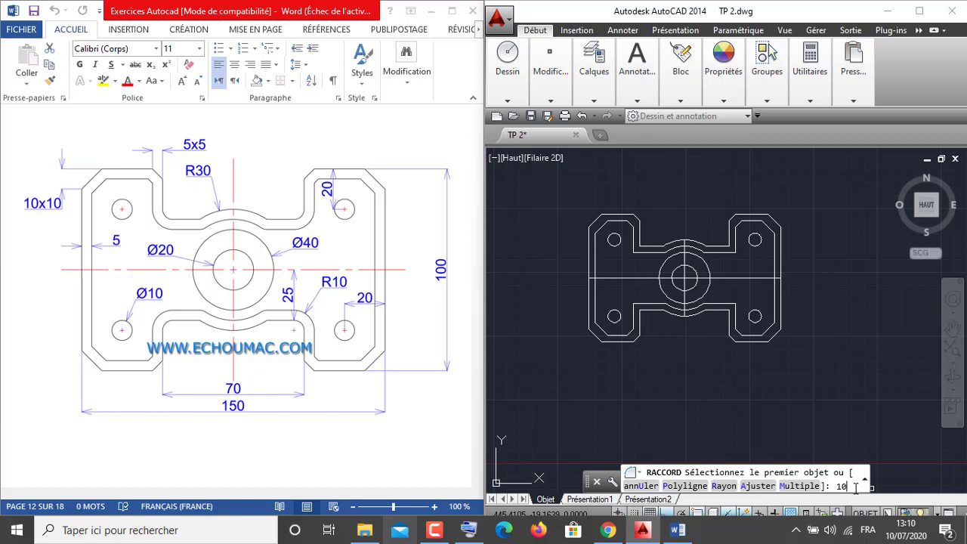
key(Return)
click(799, 485)
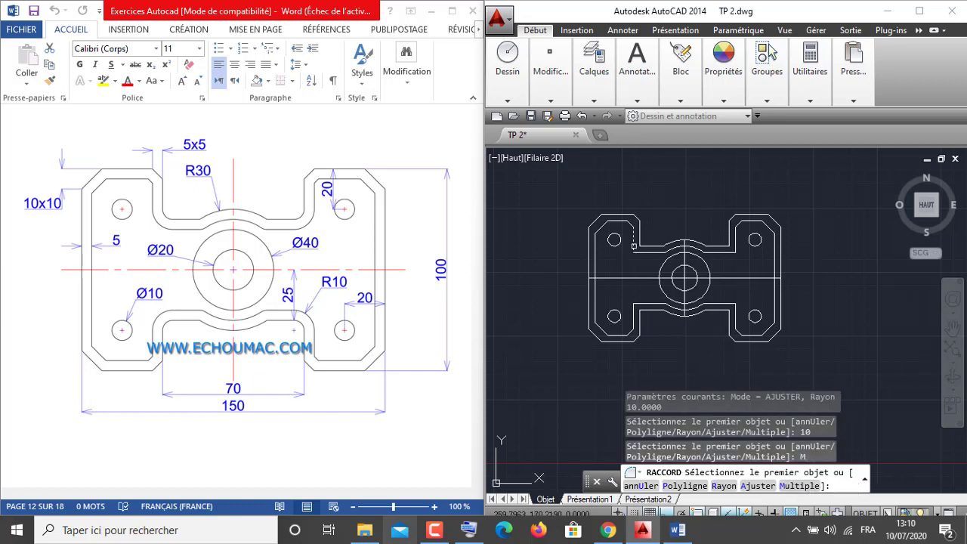
click(633, 246)
click(663, 249)
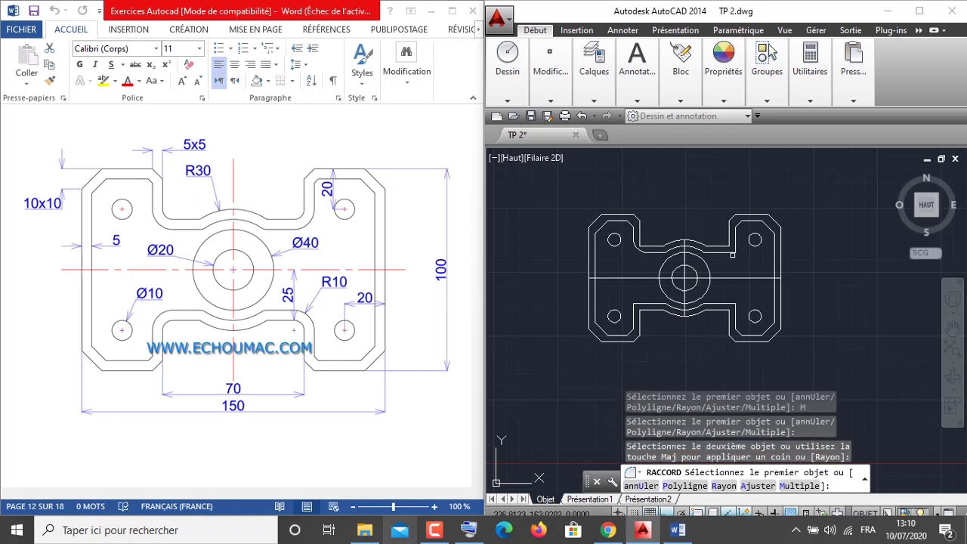
click(731, 252)
click(733, 240)
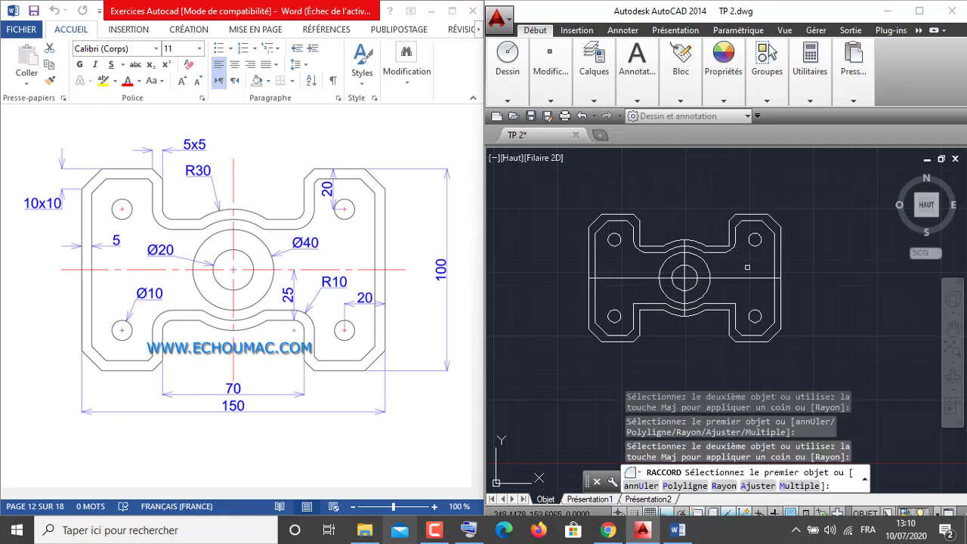
Fillet the inner contour's two corners above the lower notch with radius 10
click(727, 303)
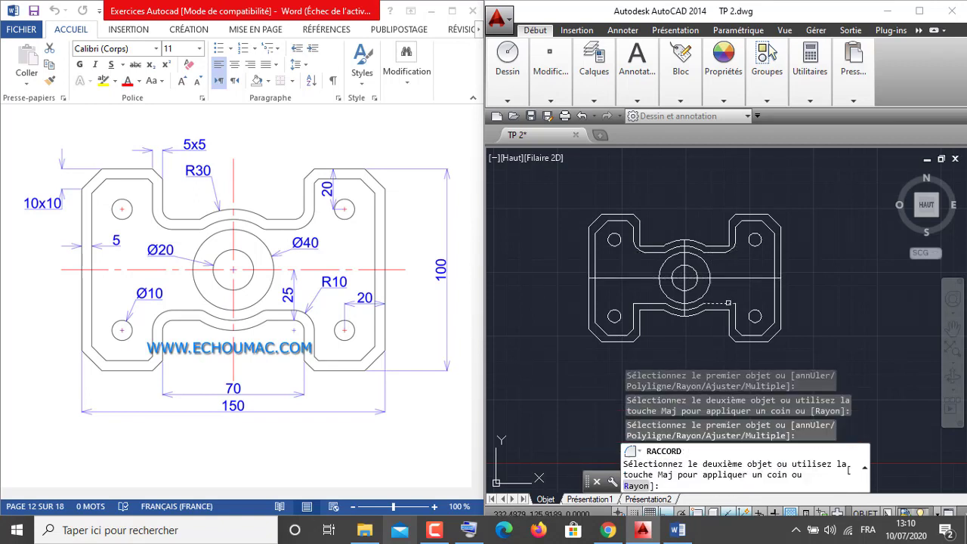
click(735, 308)
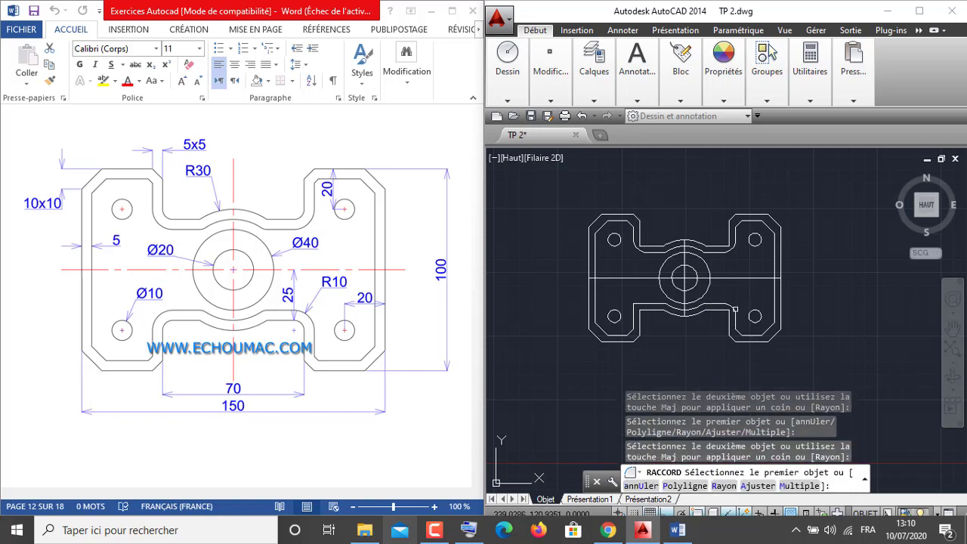
click(637, 304)
click(633, 310)
Fillet the outer contour's two corners at the lower notch with radius 10
click(642, 316)
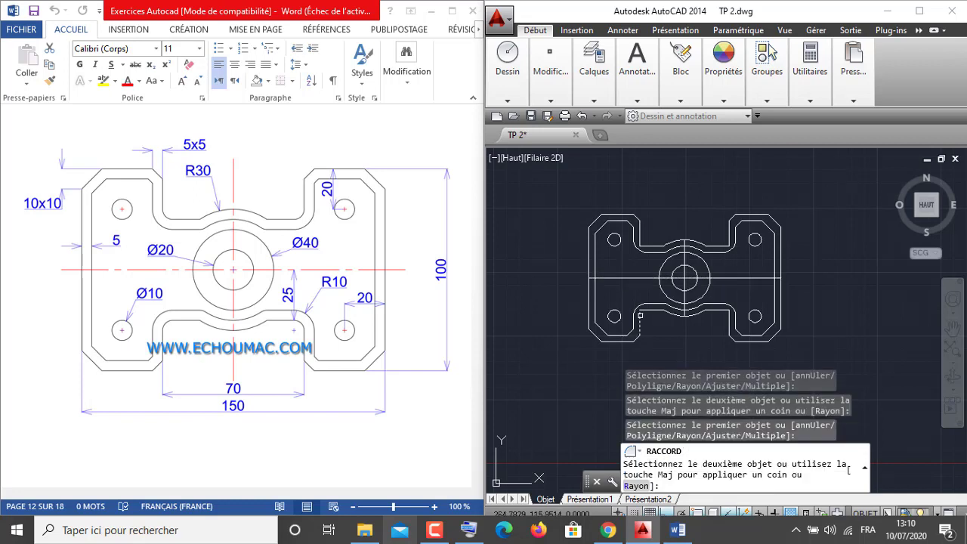
click(643, 310)
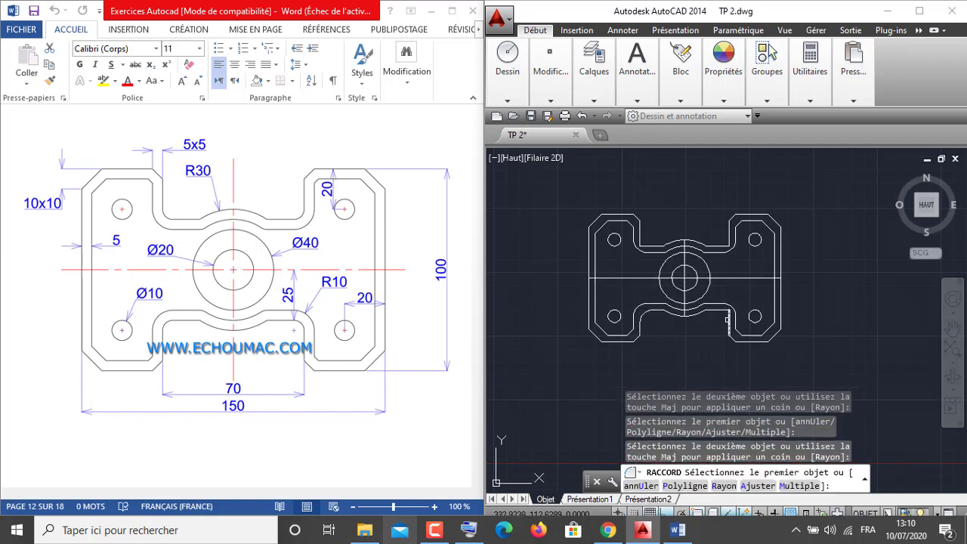
click(728, 317)
click(722, 311)
Fillet the outer contour's two corners at the upper notch with radius 10 and end the command
click(729, 238)
click(718, 246)
click(643, 245)
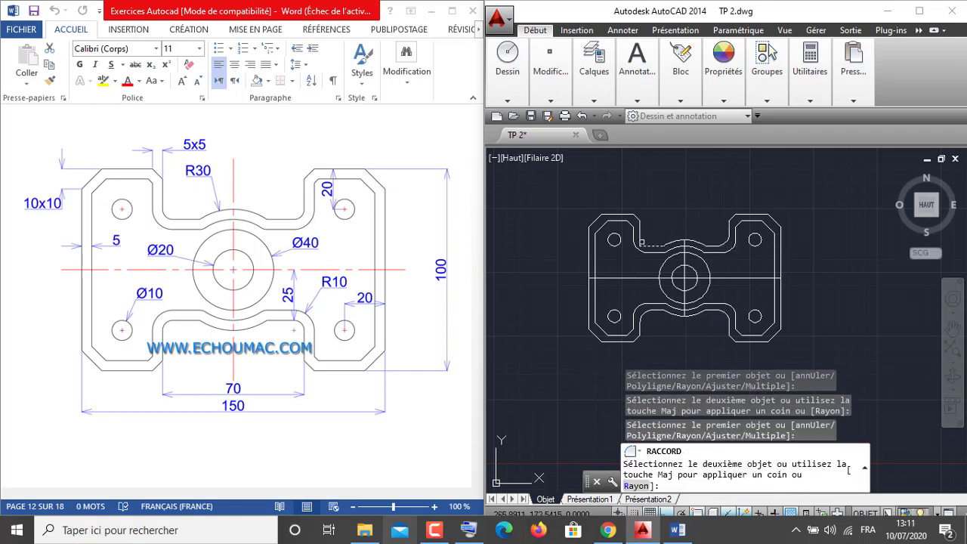
click(642, 241)
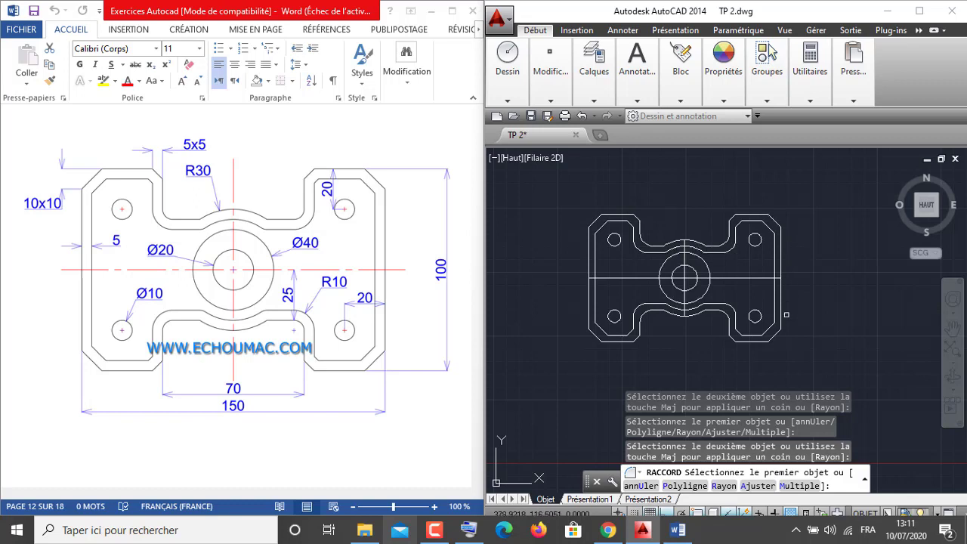
right_click(574, 259)
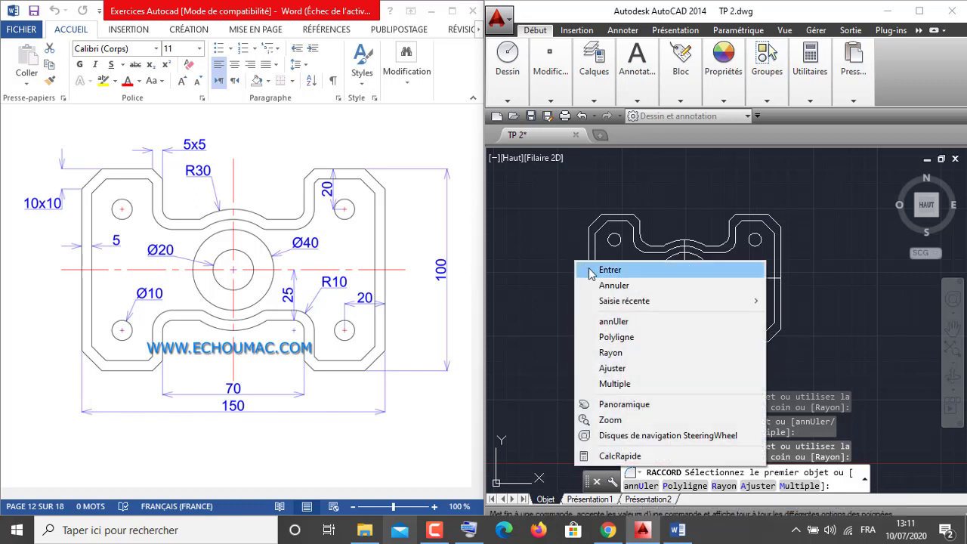
click(609, 269)
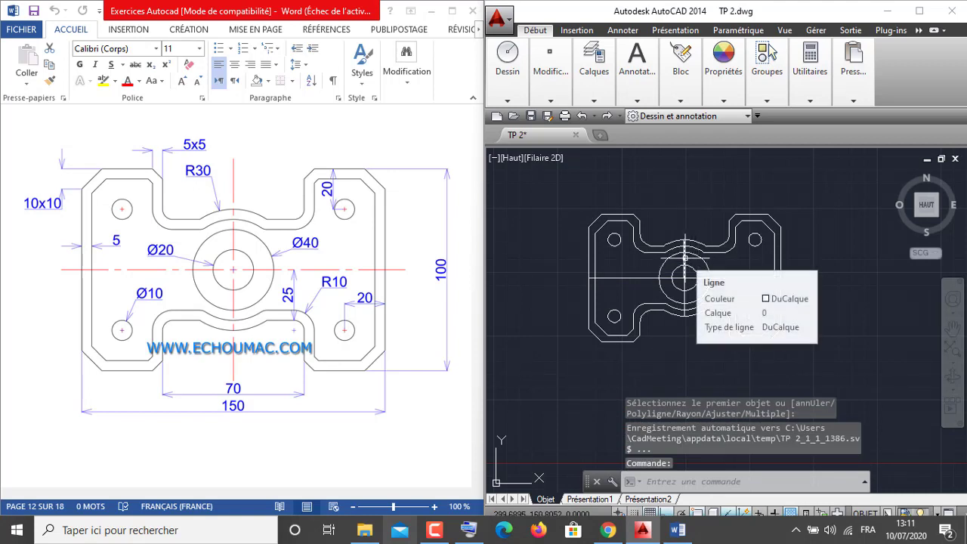
Stretch both ends of the vertical centre line beyond the plate's lower and upper edges
click(685, 294)
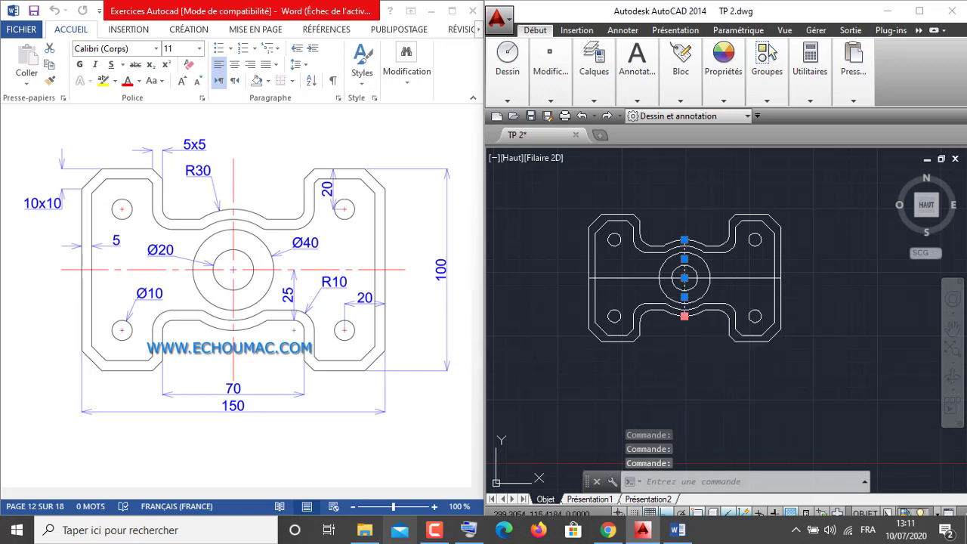
click(684, 316)
click(684, 365)
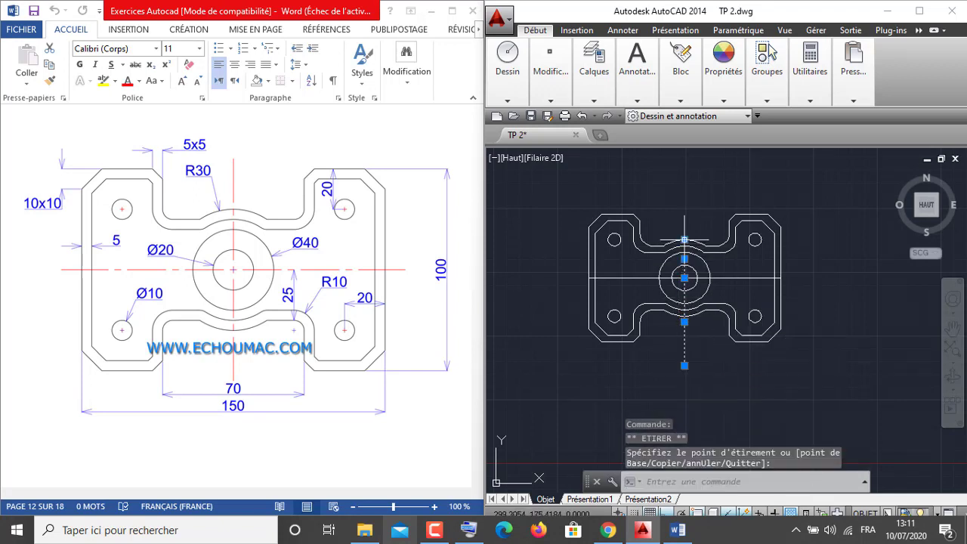
click(684, 240)
click(684, 194)
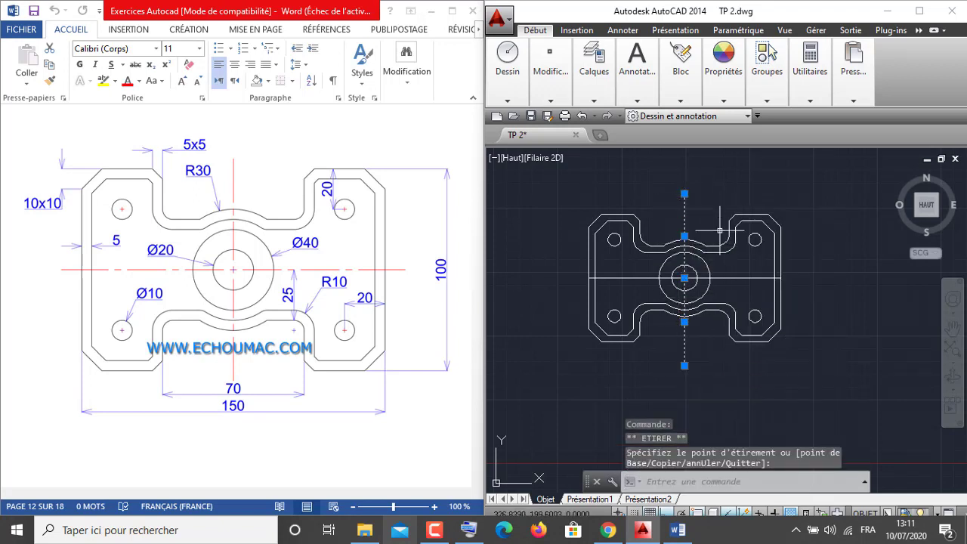
Stretch both ends of the horizontal centre line beyond the plate's right and left edges
click(751, 278)
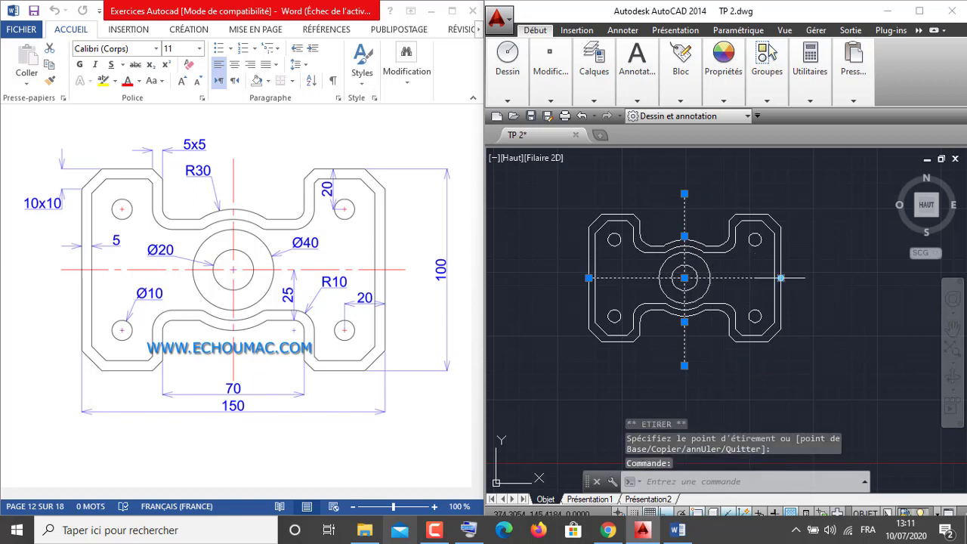
click(780, 278)
click(819, 278)
click(588, 278)
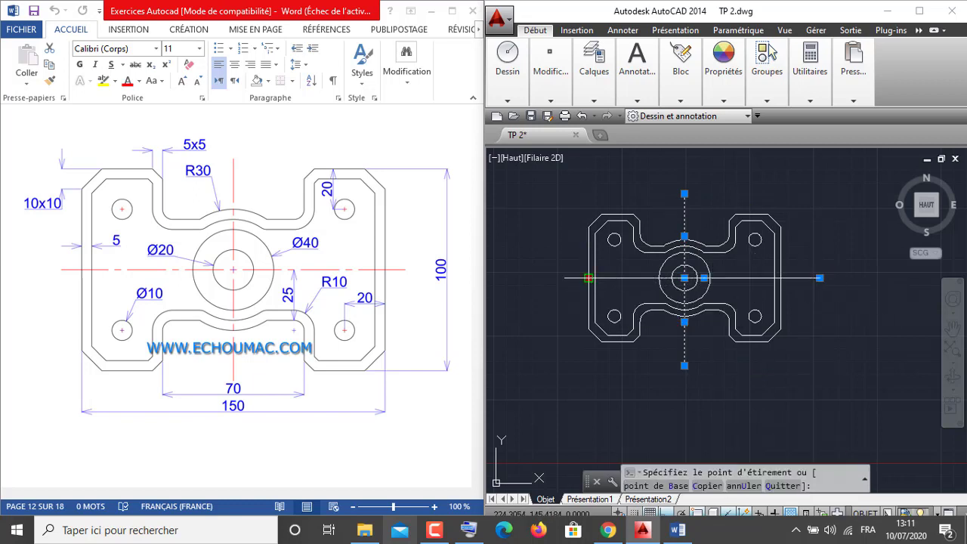
click(563, 278)
Set the colour of both selected centre lines to Rouge and clear the selection
click(723, 71)
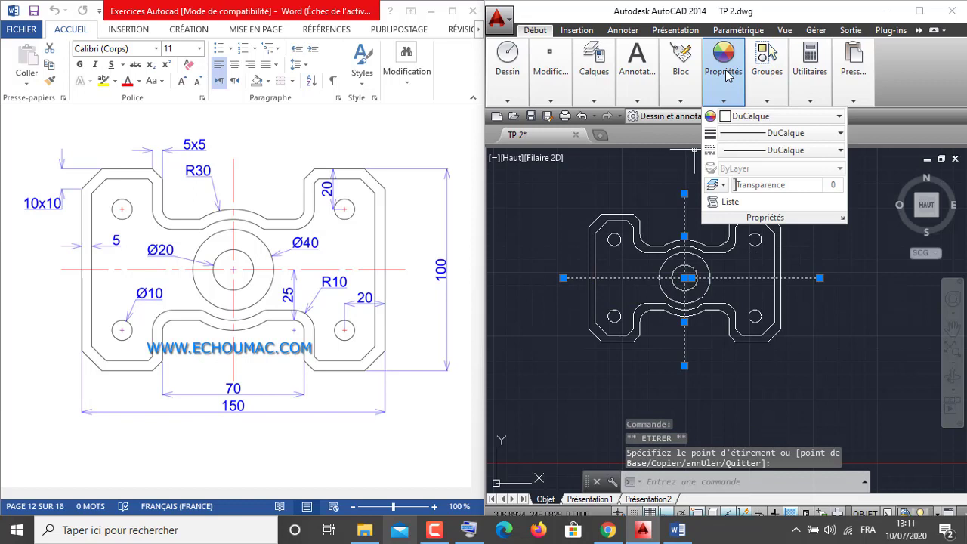
click(751, 117)
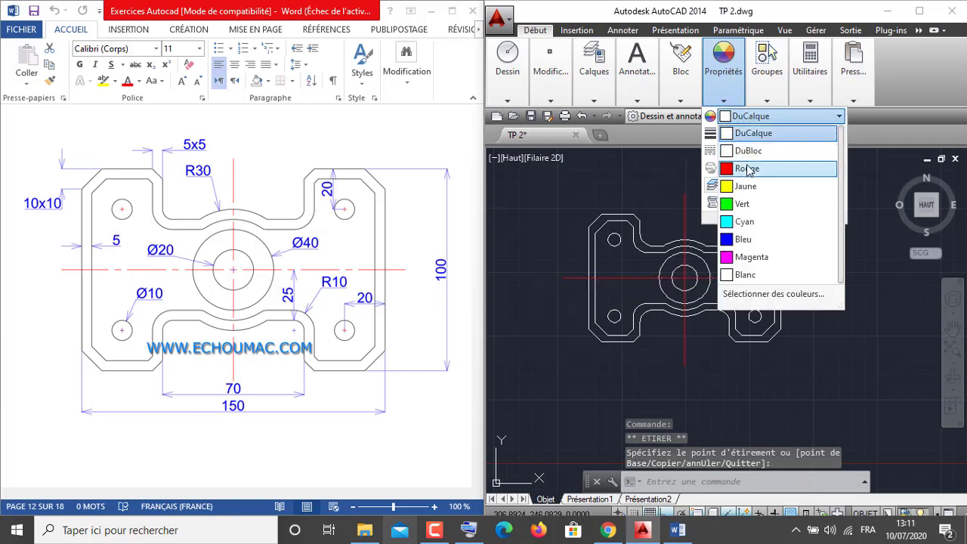
click(744, 162)
click(861, 227)
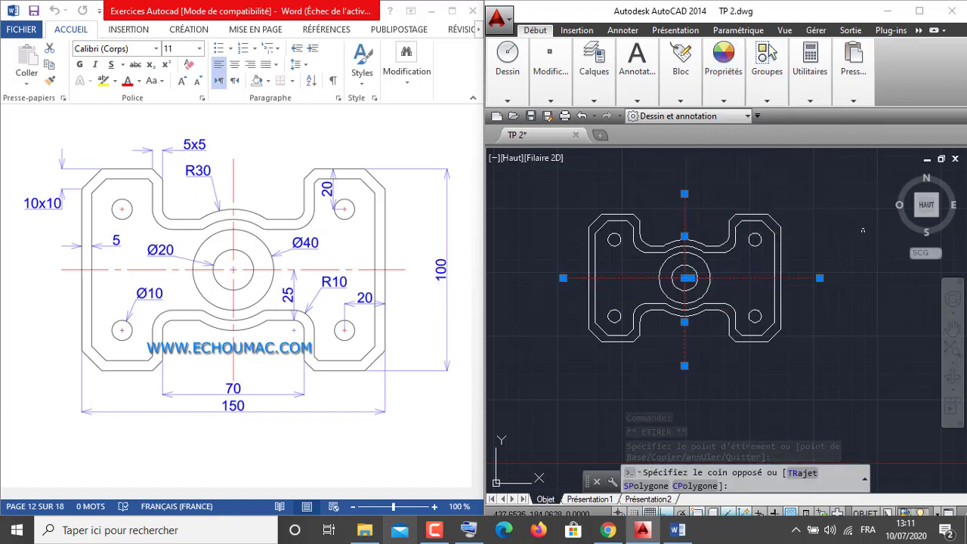
key(Escape)
key(Escape)
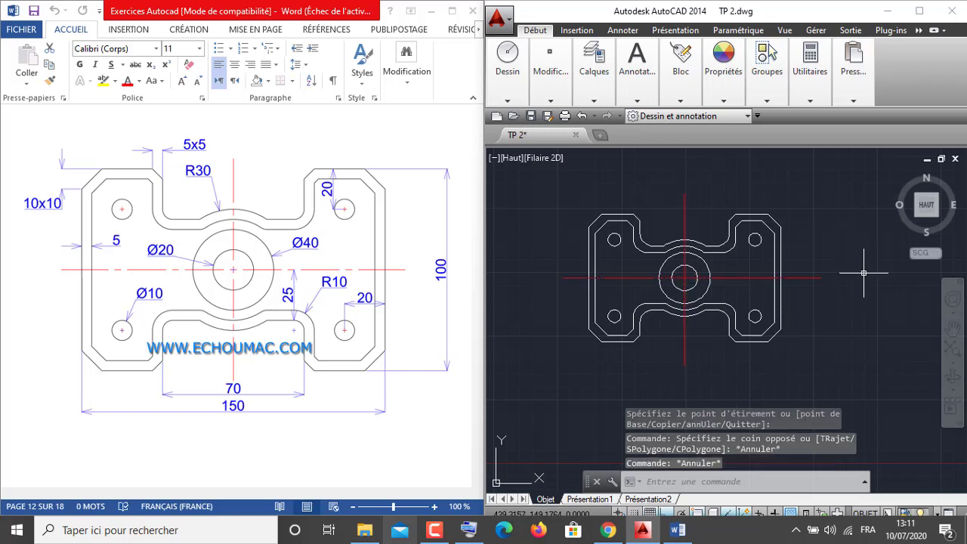